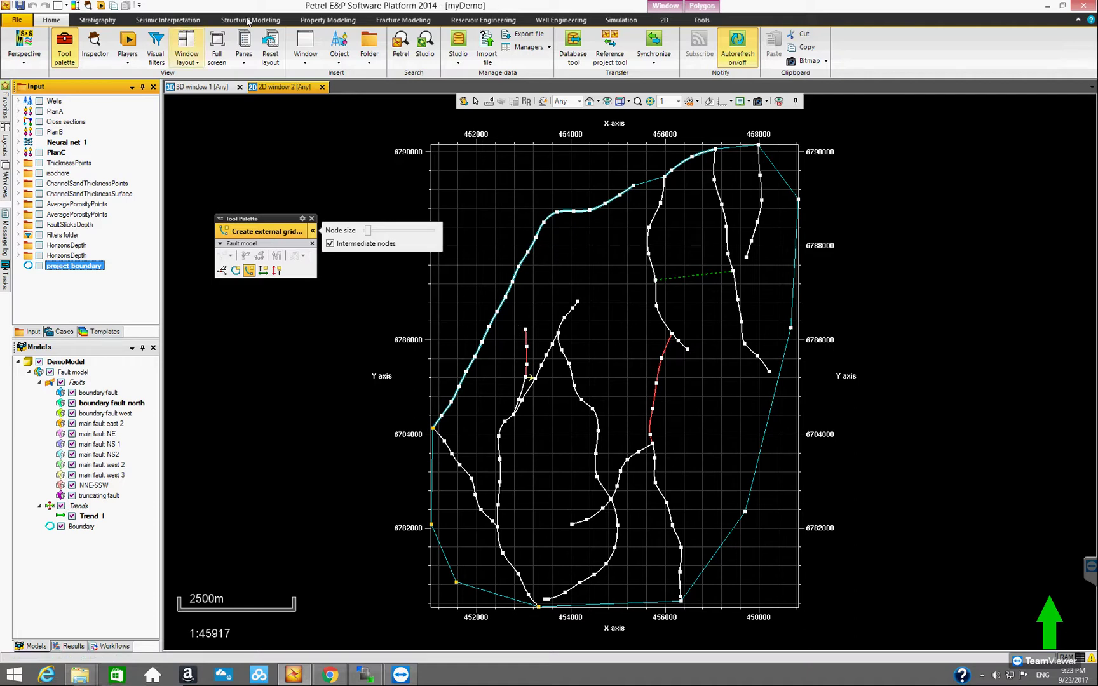
Try to run pillar gridding on the fault model for 3DDemoGrid with I and J increments of 100.
left_click(253, 23)
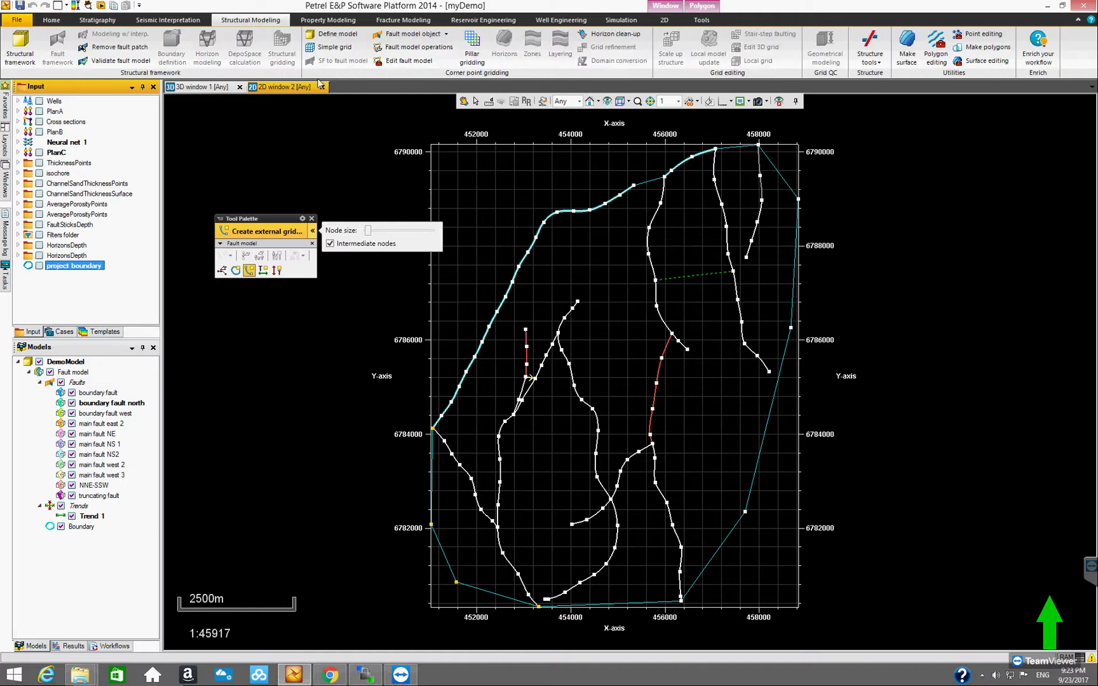
left_click(476, 44)
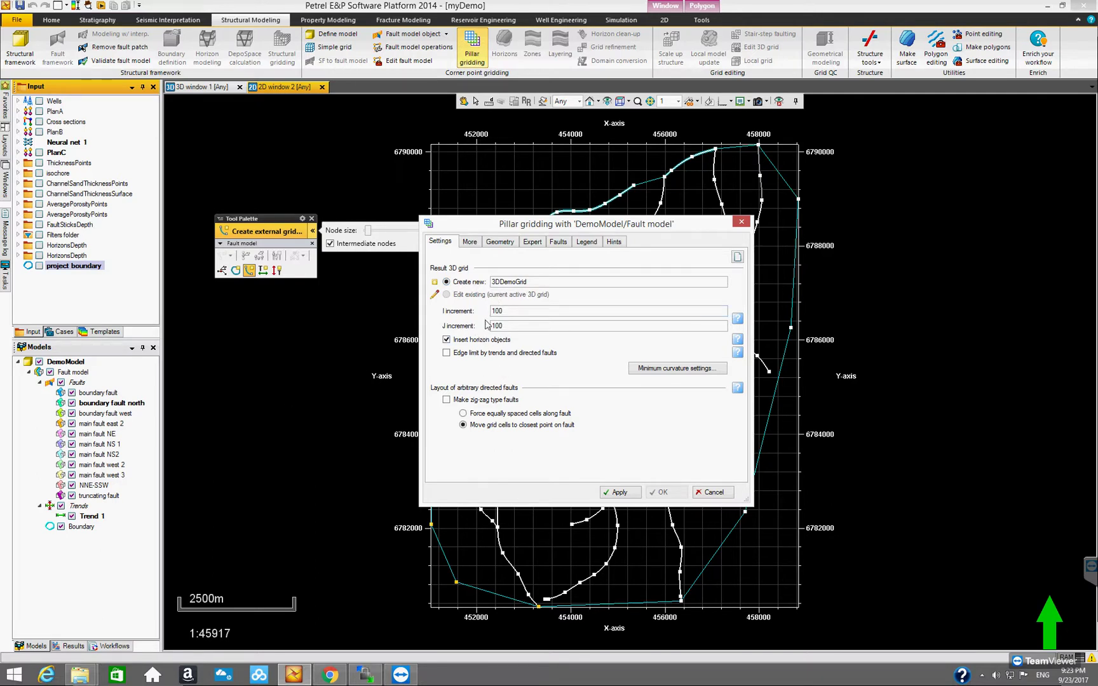
left_click(614, 492)
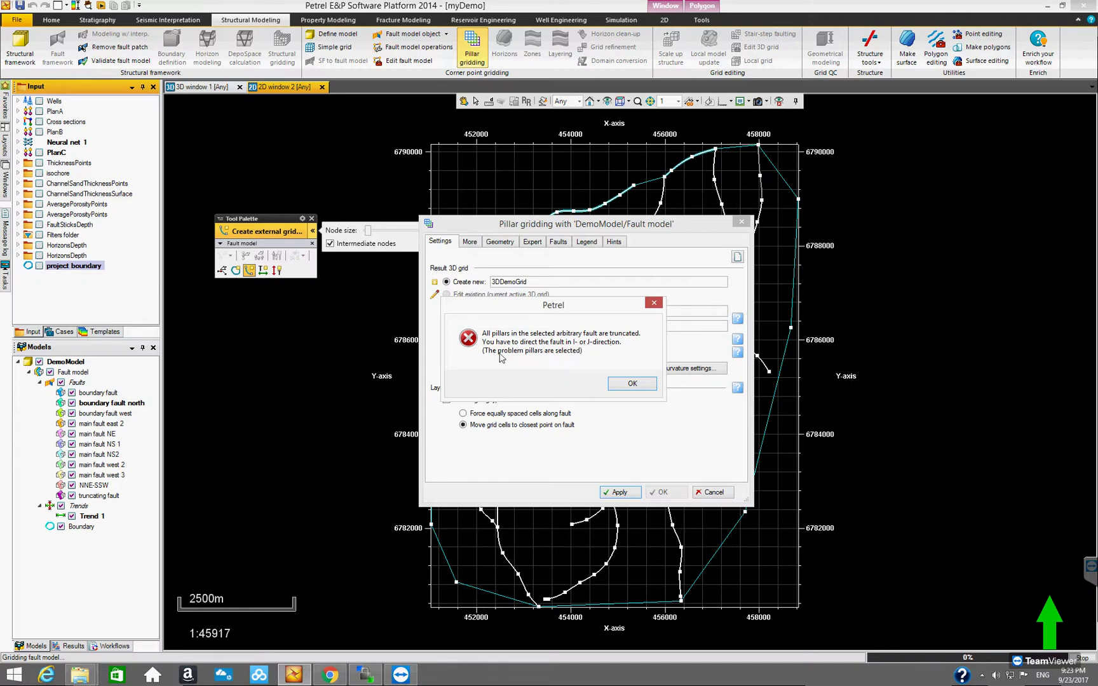
left_click(629, 384)
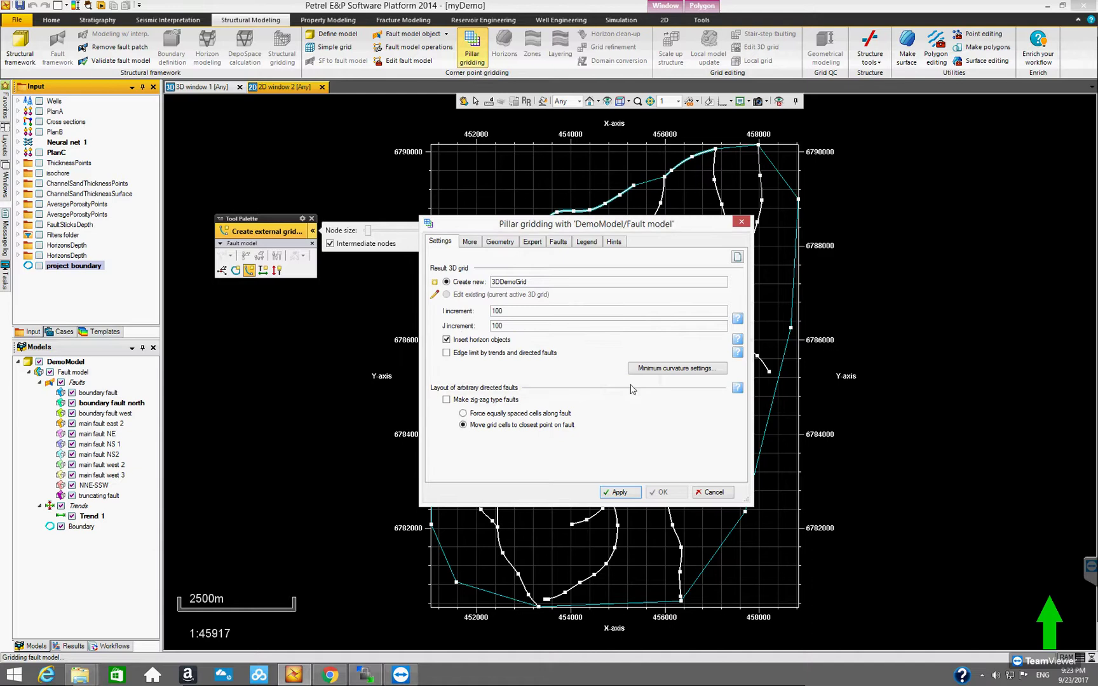
left_click(740, 224)
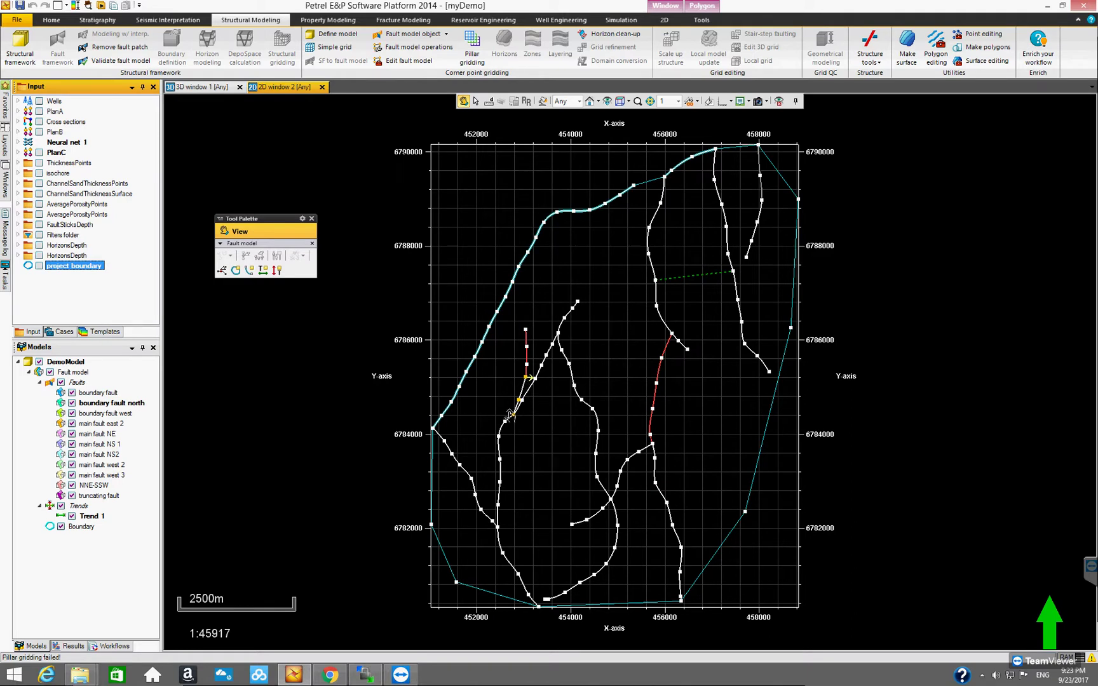
Set the lower segment of the truncating fault to the J direction.
scroll(533, 432, "up", 1)
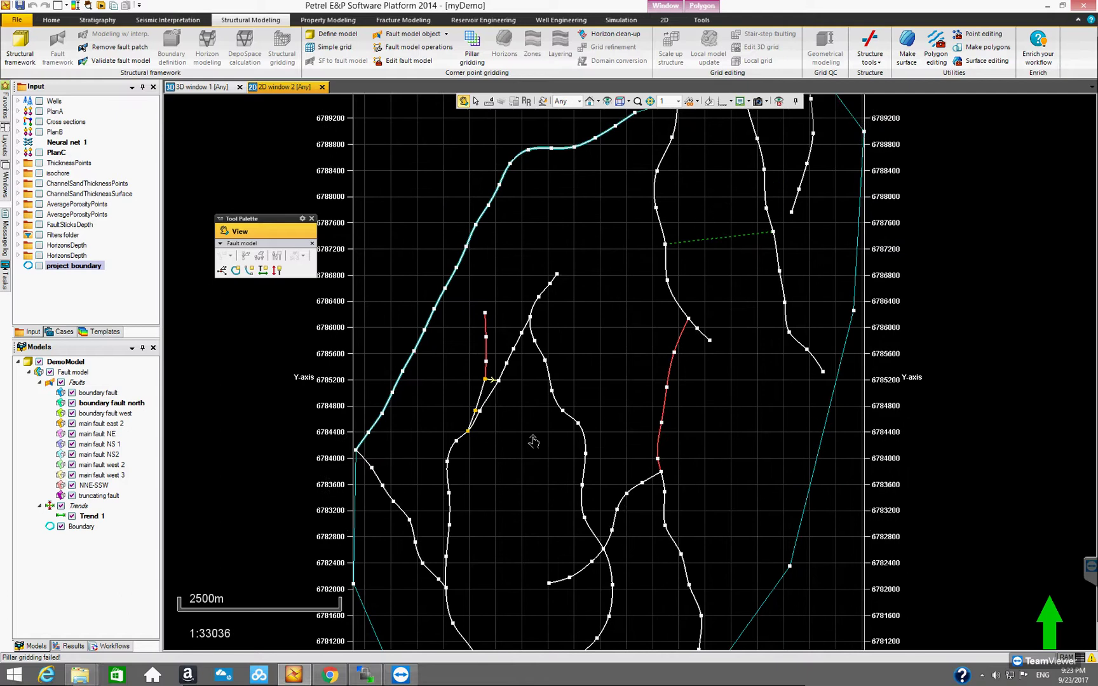
scroll(532, 442, "up", 1)
left_click_drag(533, 438, 575, 434)
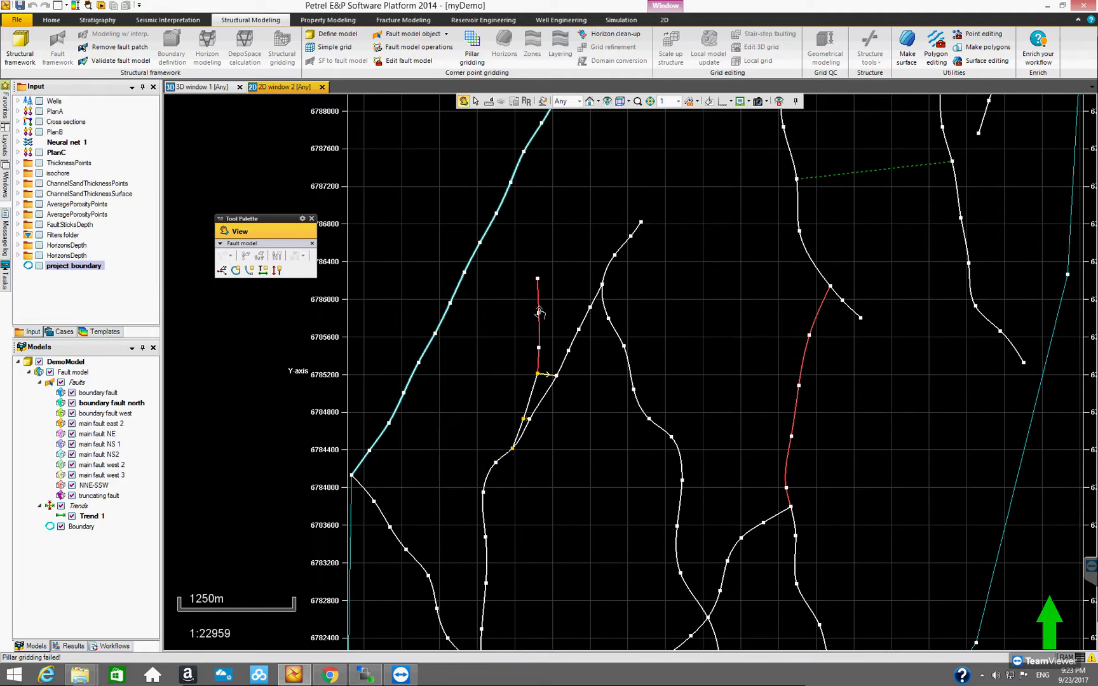
scroll(547, 438, "up", 3)
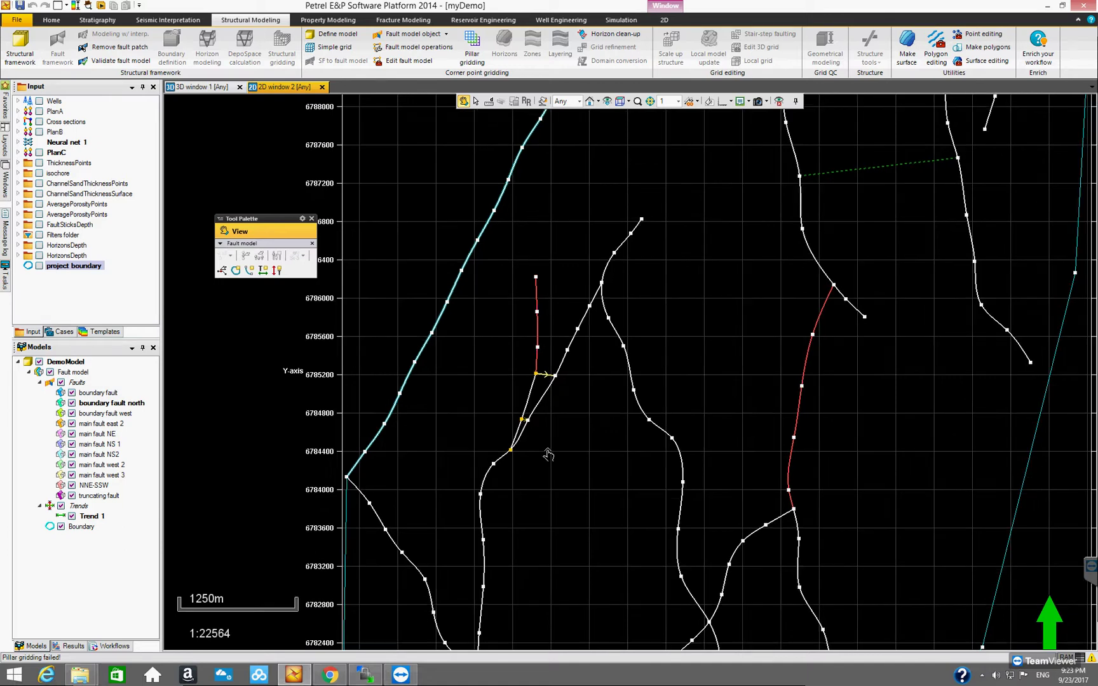
left_click_drag(536, 436, 638, 413)
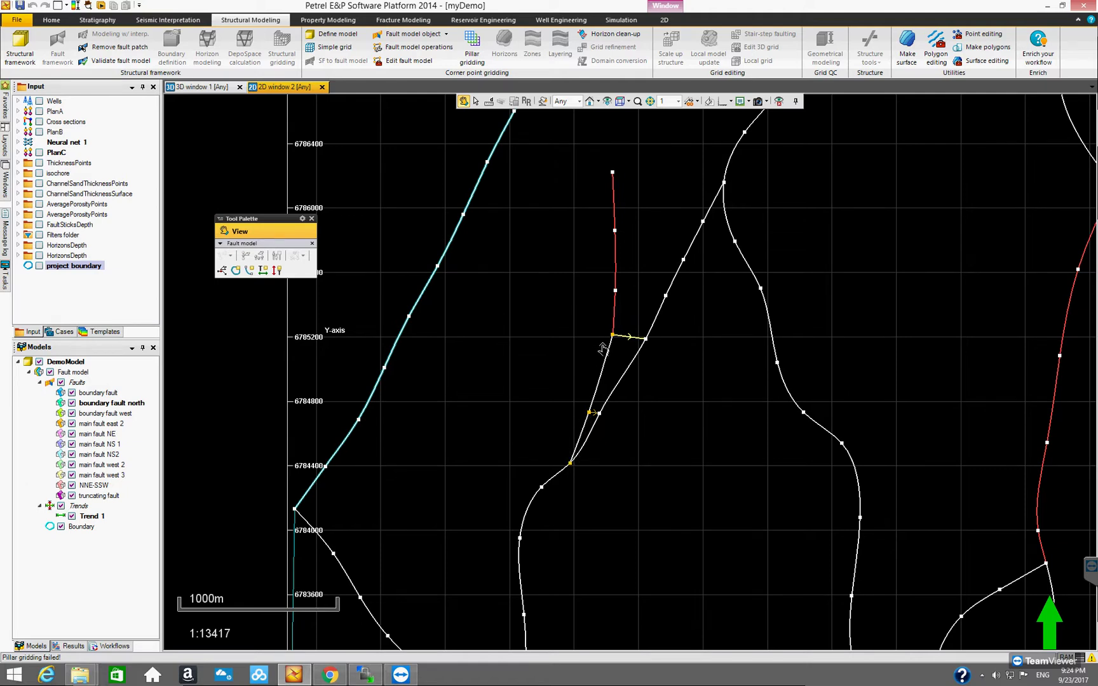
left_click(475, 103)
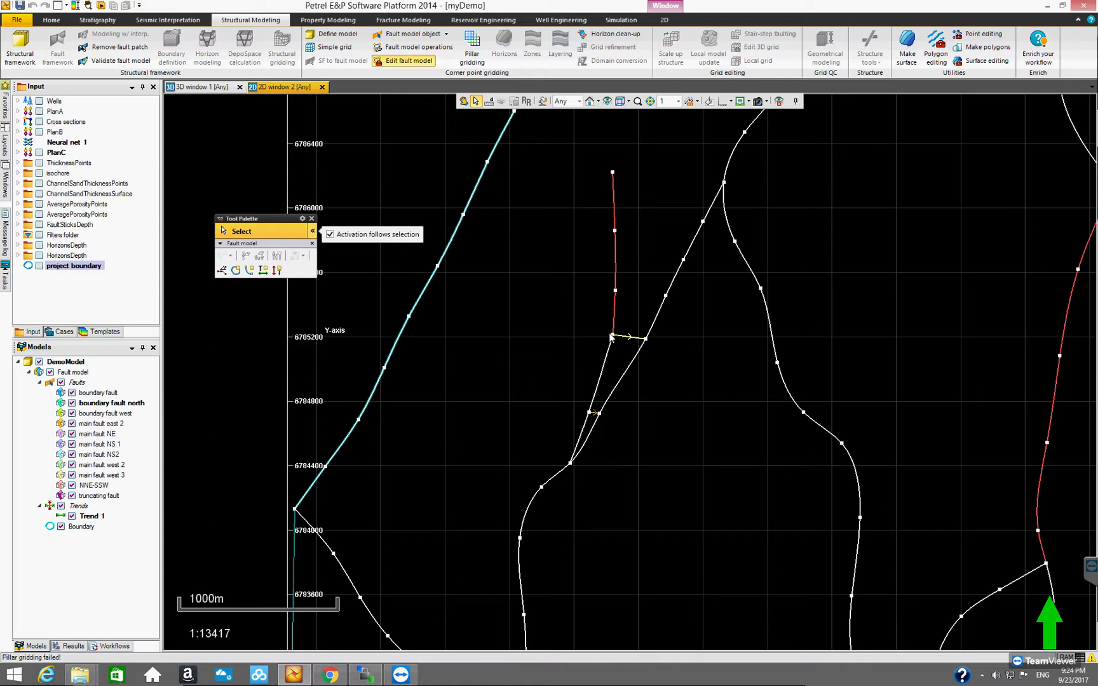
left_click(609, 401)
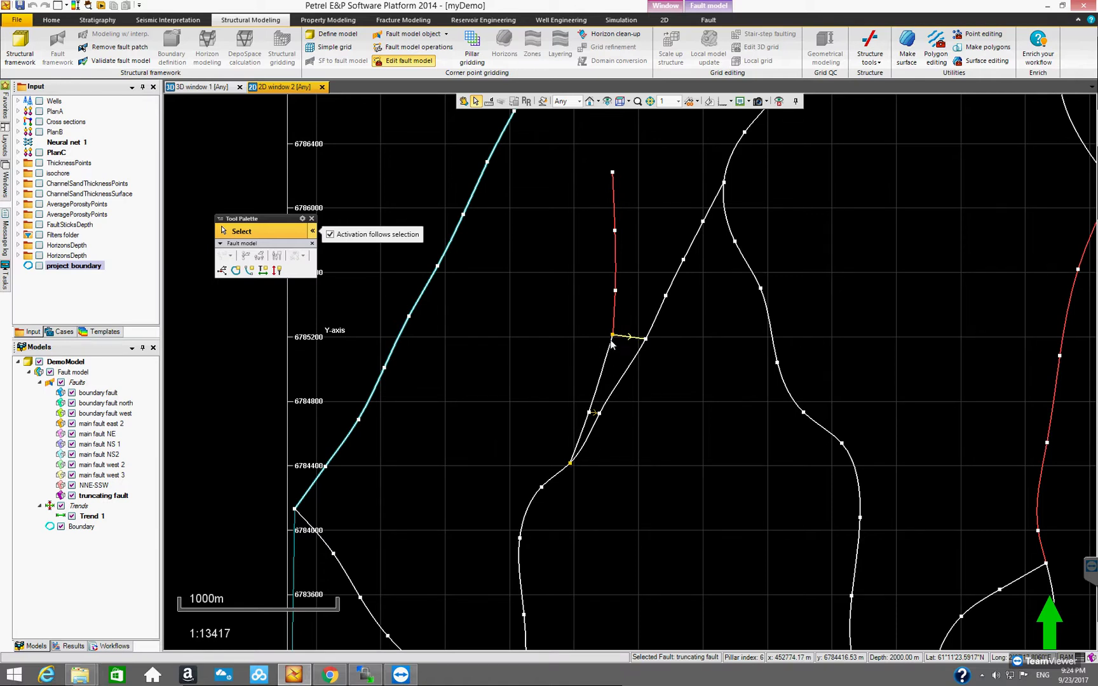
left_click(715, 8)
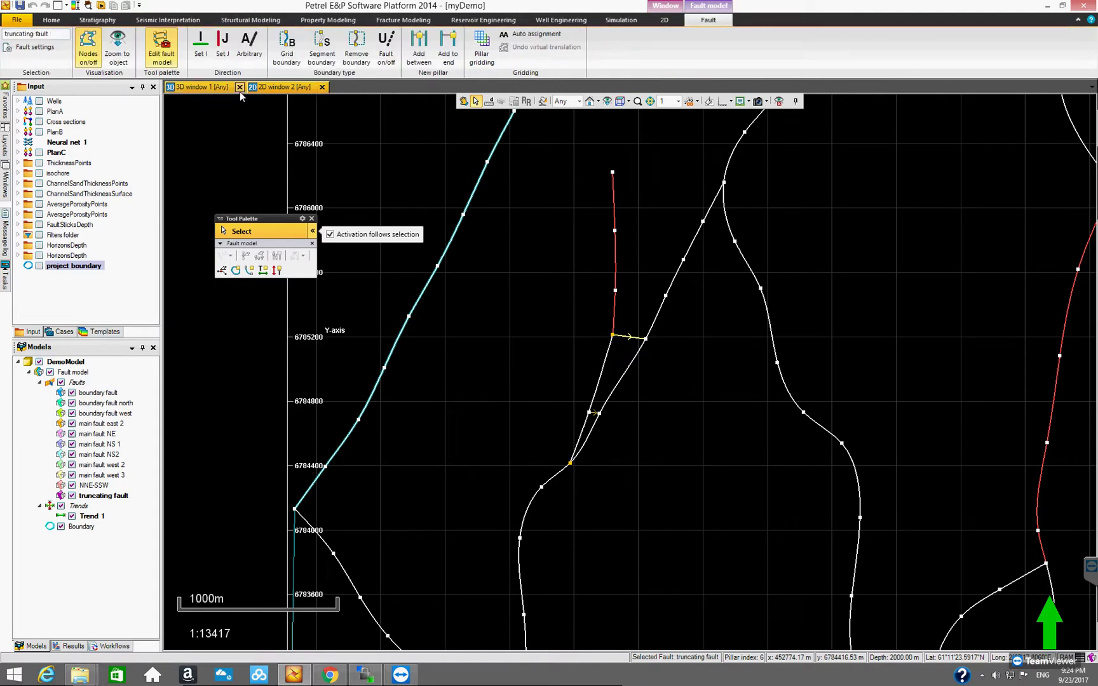
left_click(222, 55)
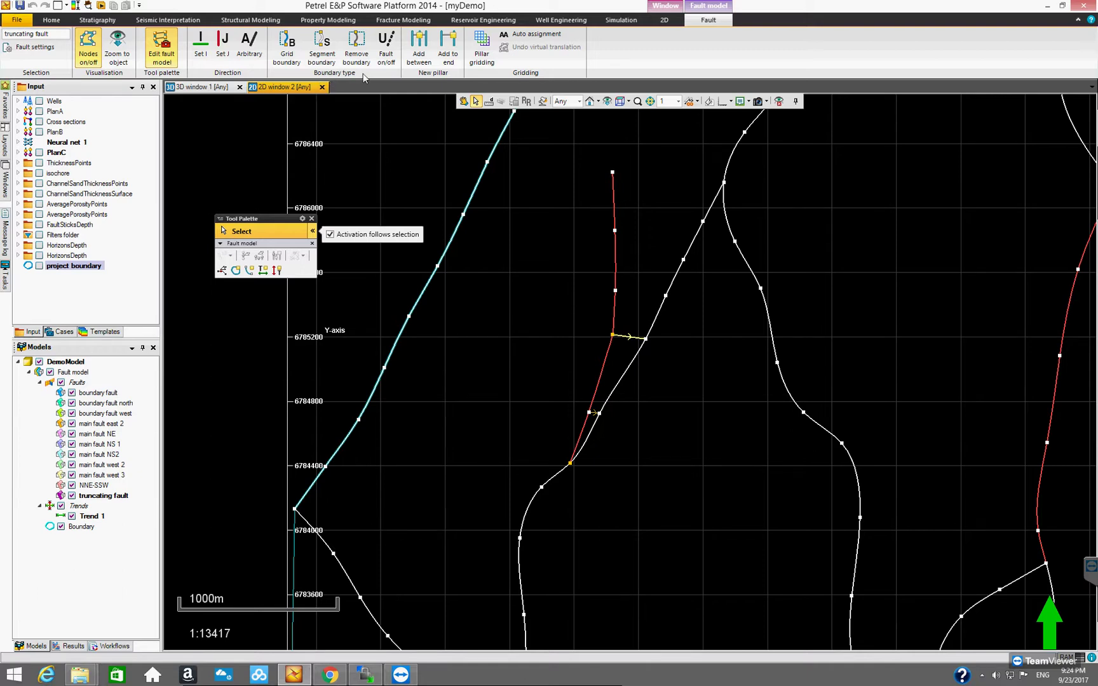
Run pillar gridding for 3DDemoGrid with I and J increments of 100 and inspect the generated mid skeleton grid.
left_click(483, 53)
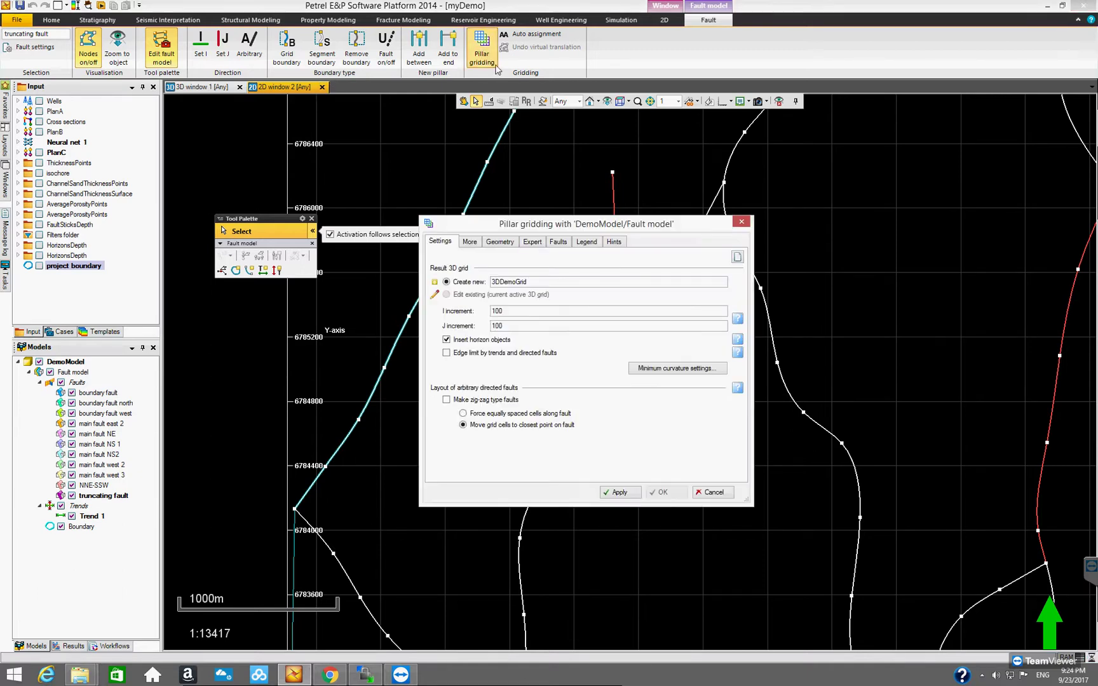
left_click(619, 492)
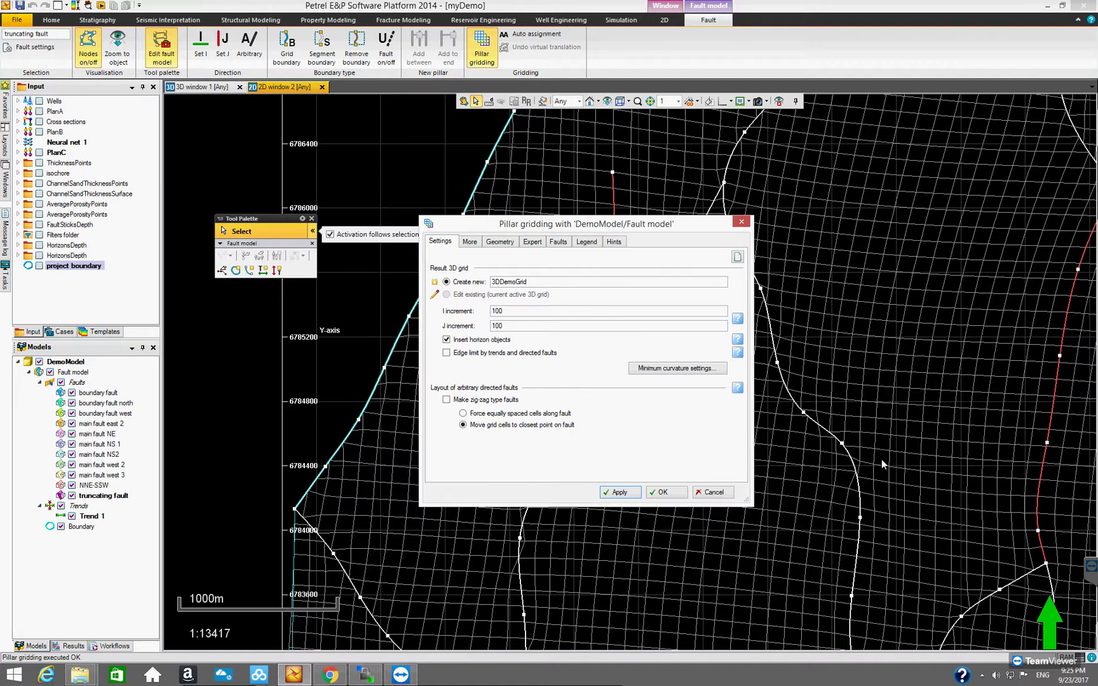
left_click(865, 478)
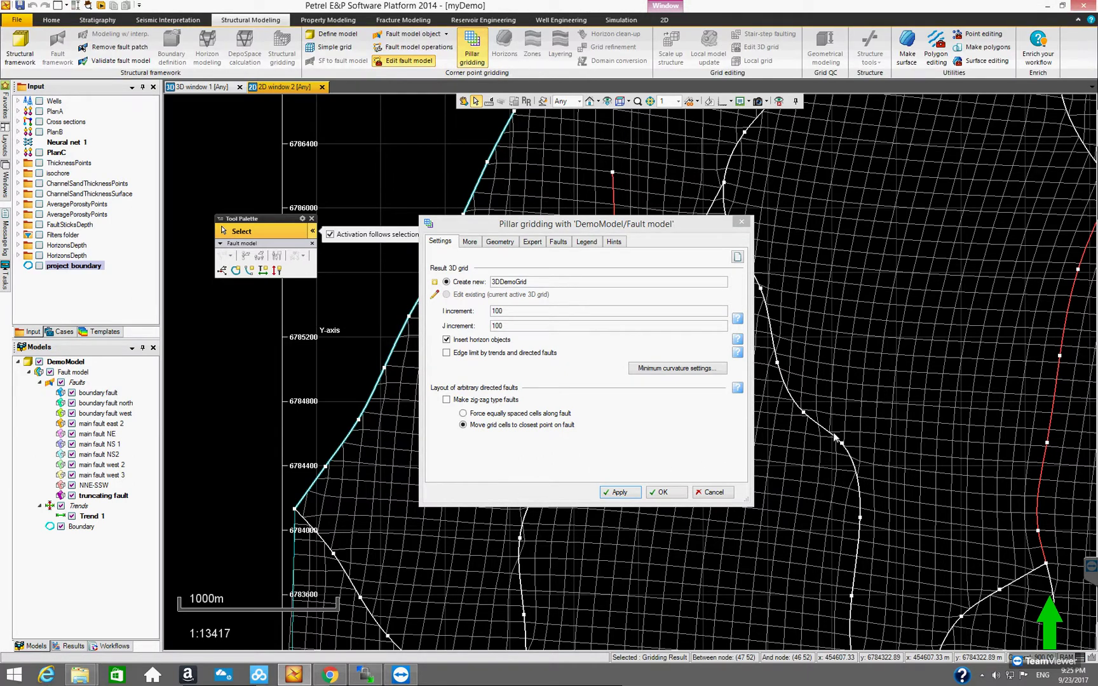
key("Escape")
scroll(785, 382, "down", 5)
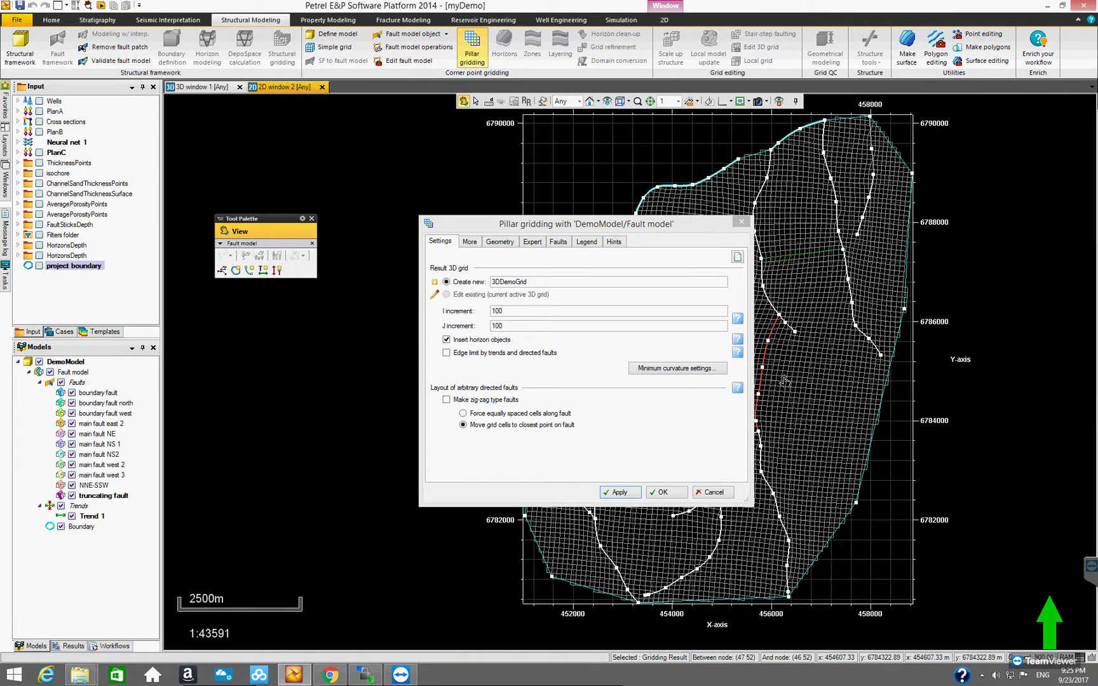
left_click_drag(672, 226, 388, 294)
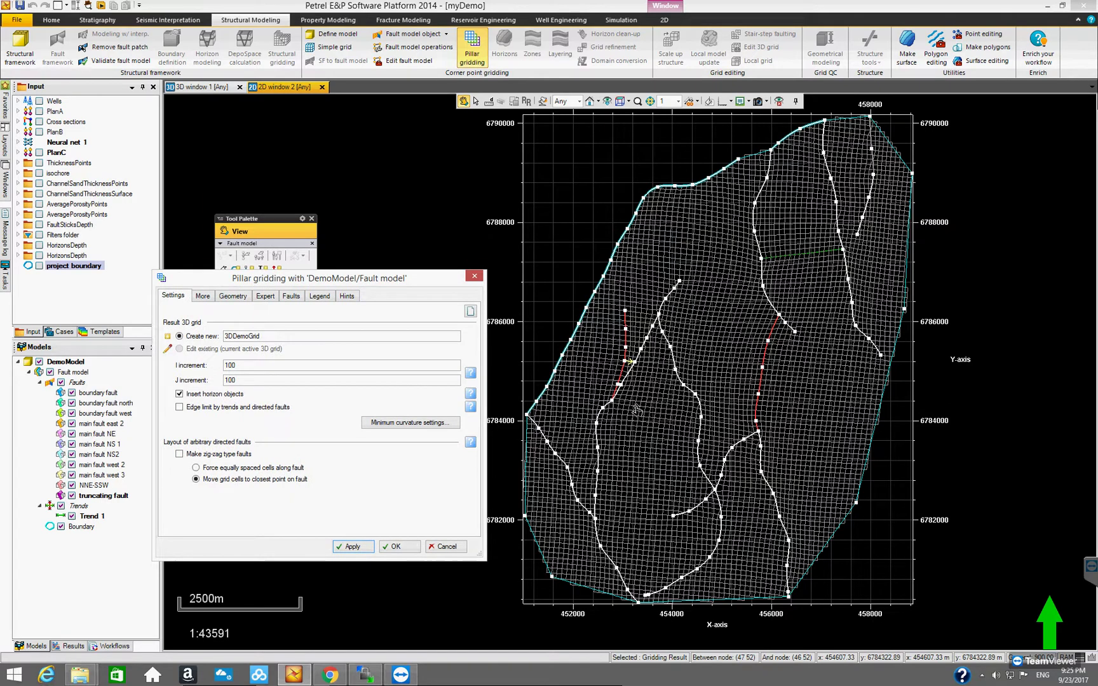
left_click(657, 405)
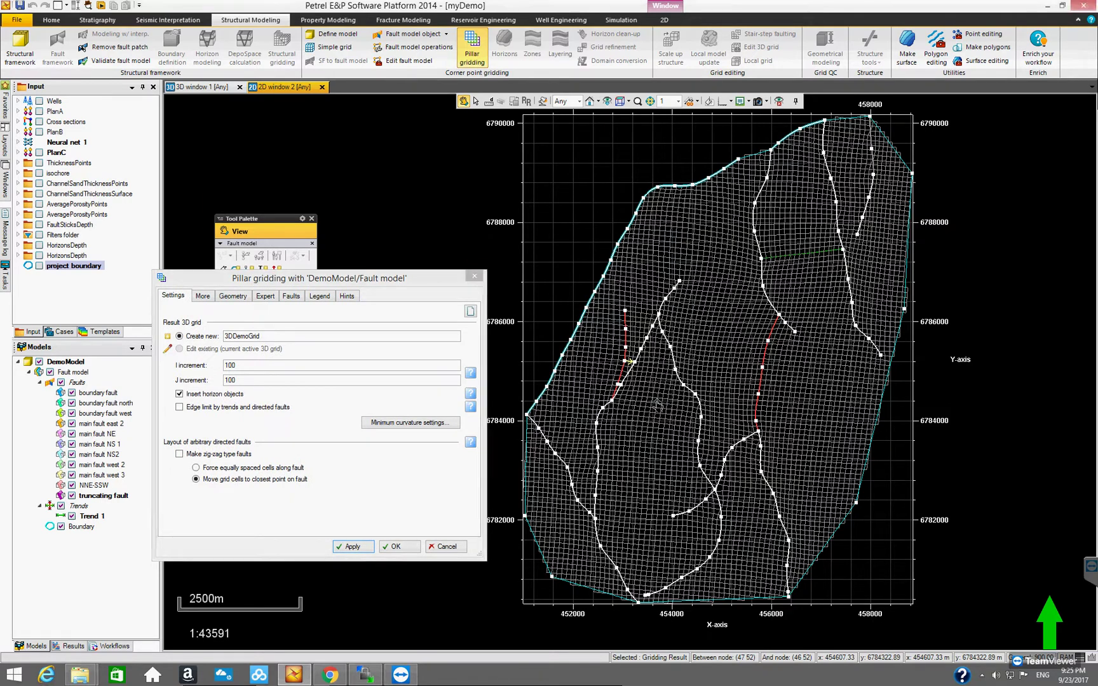
scroll(657, 405, "up", 5)
scroll(654, 401, "down", 6)
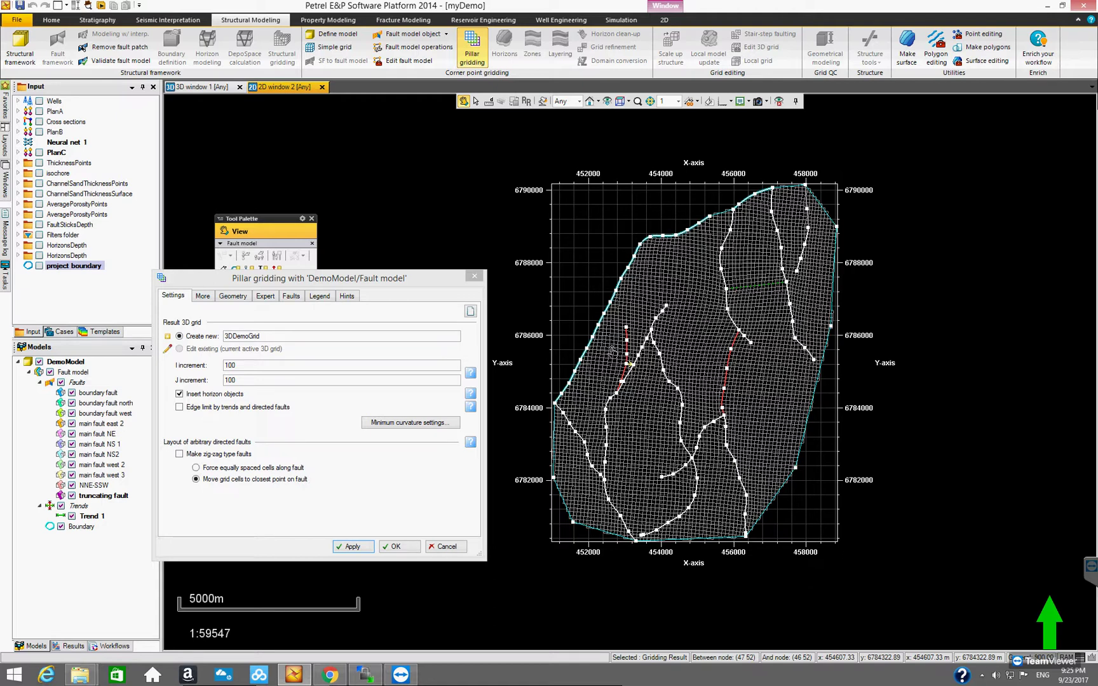
left_click_drag(413, 279, 635, 278)
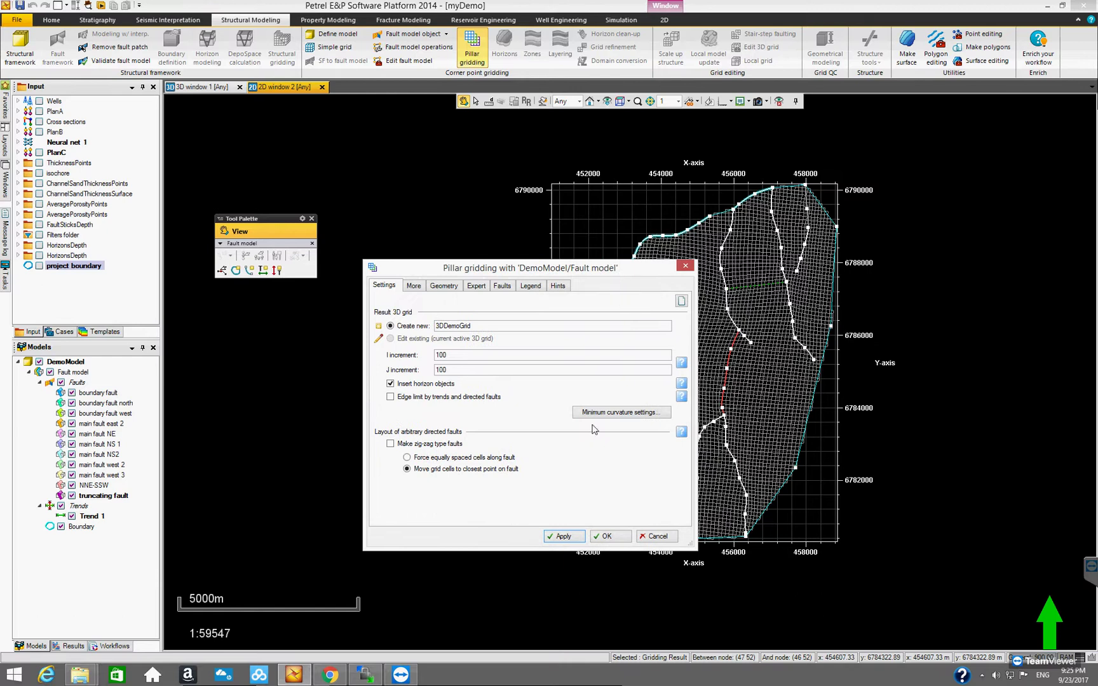
Accept the pillar gridding and continue generating the top and base skeleton grids.
left_click(609, 538)
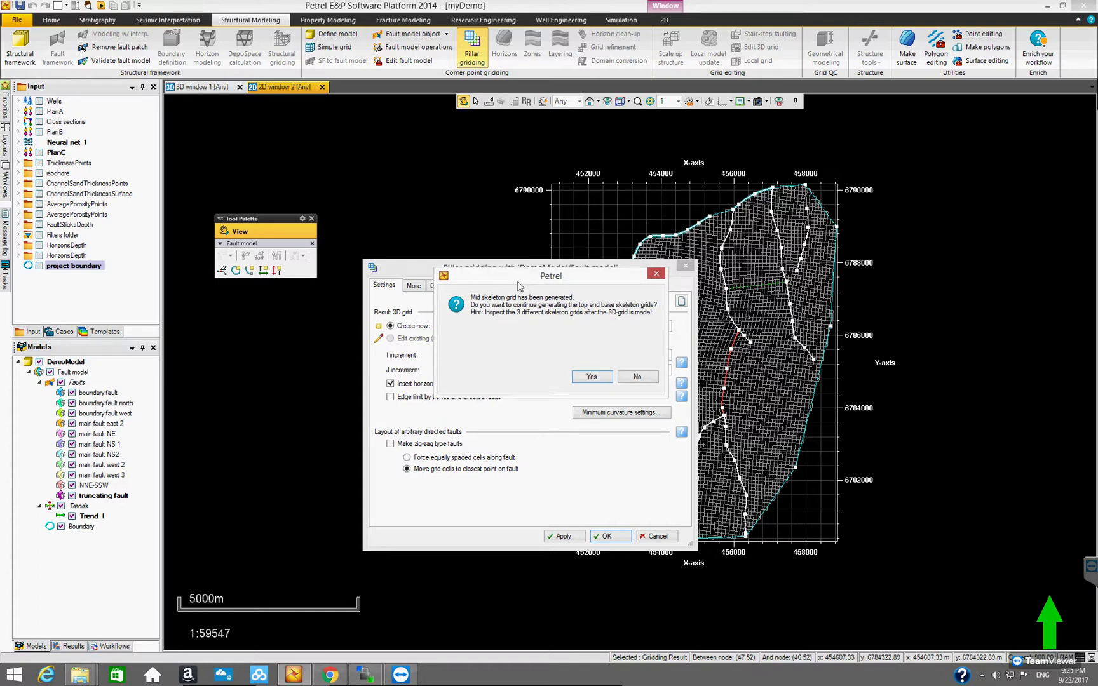
left_click_drag(500, 282, 536, 305)
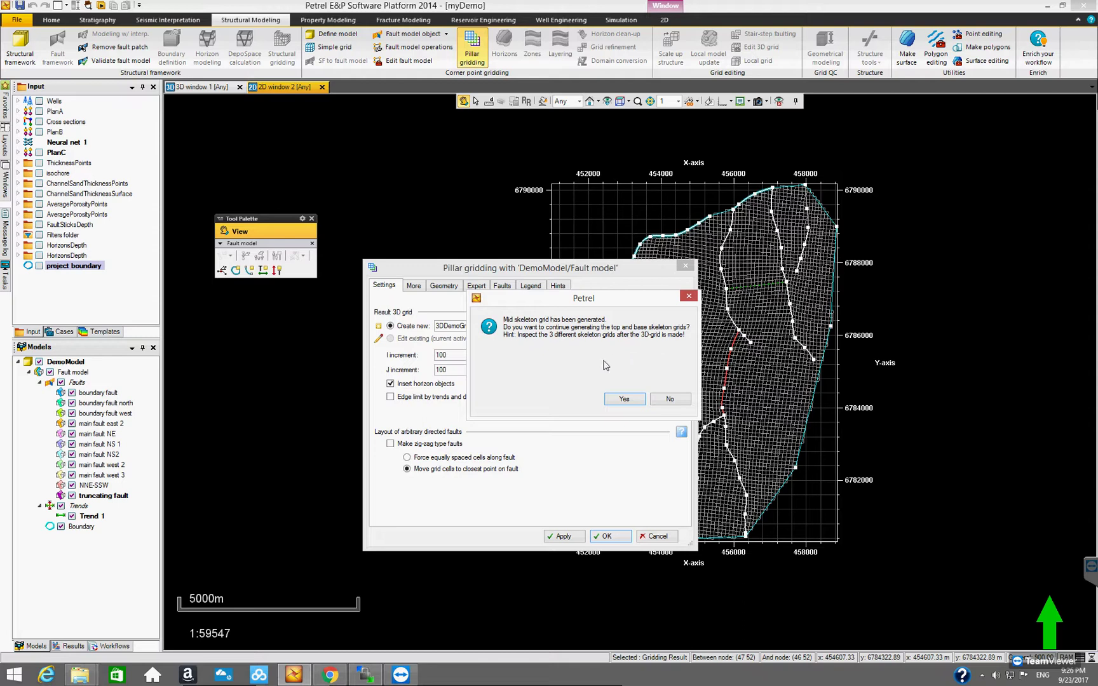
left_click(621, 399)
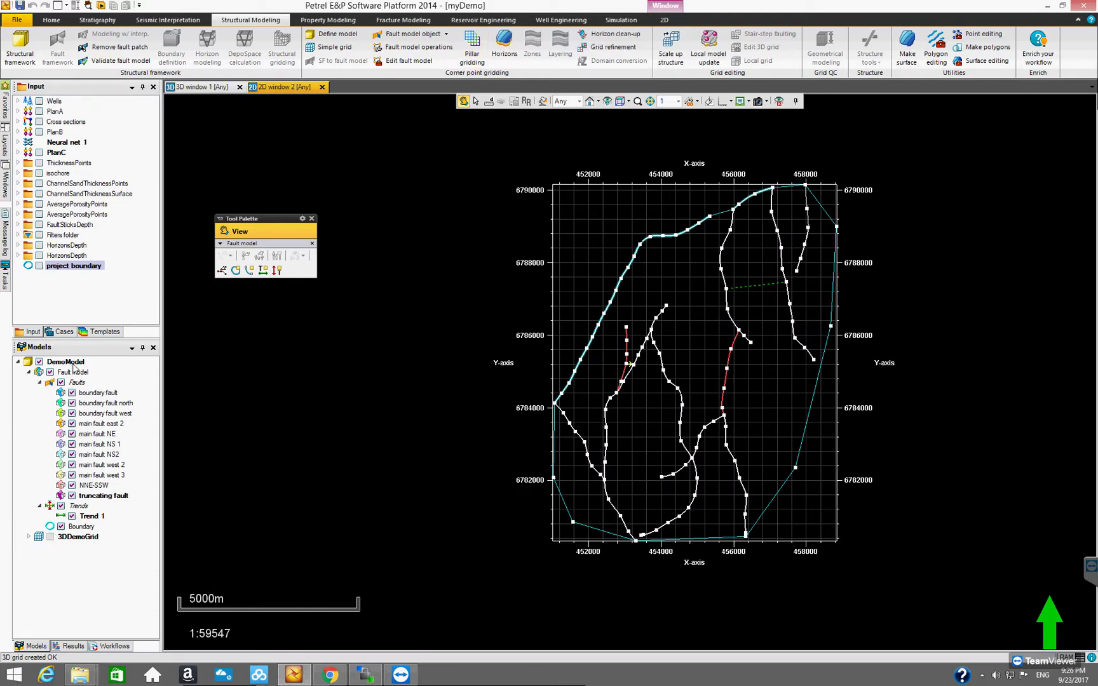
Expand 3DDemoGrid and its Skeleton folder in the model tree and display the Mid skeleton in the 2D view.
left_click(29, 537)
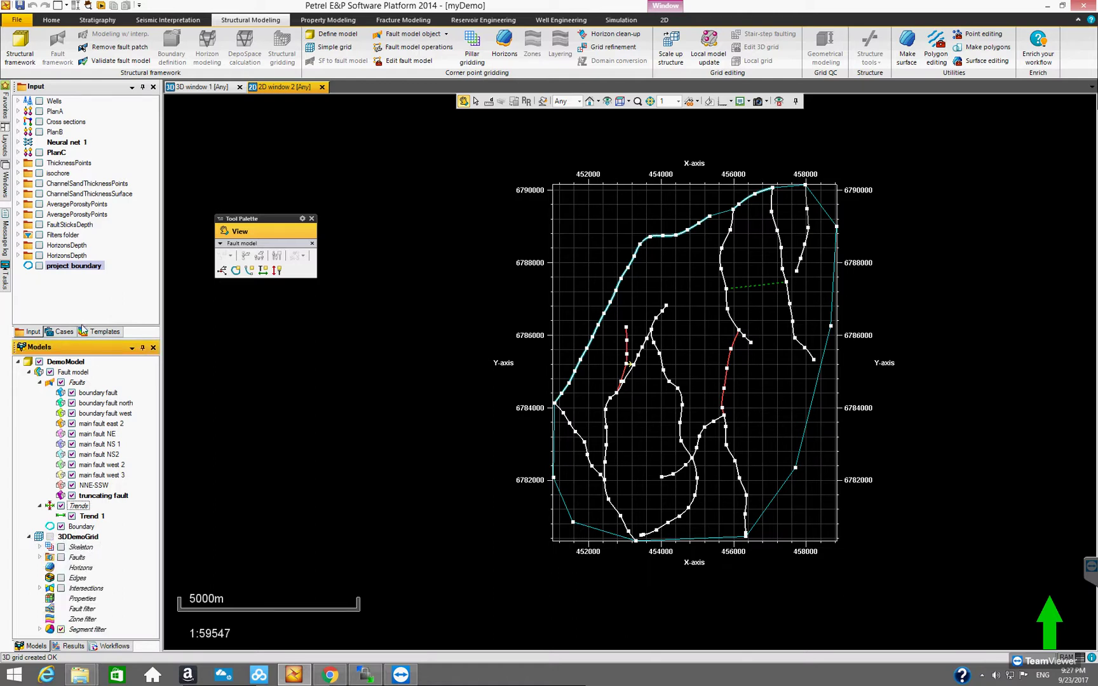
left_click_drag(82, 325, 84, 270)
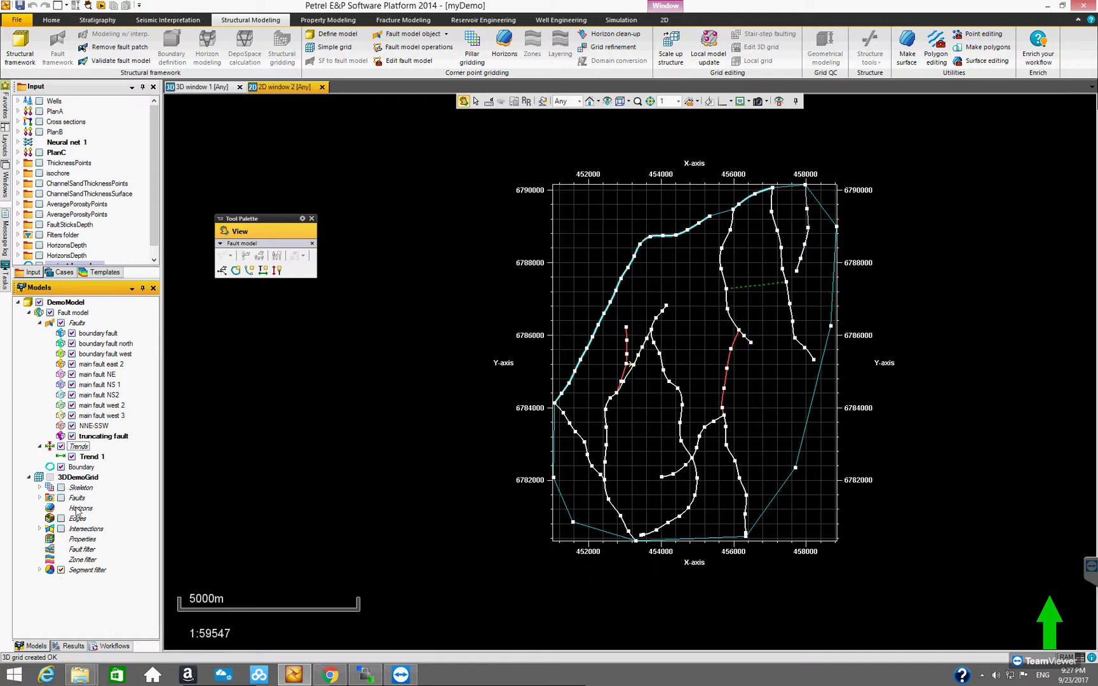
left_click(39, 487)
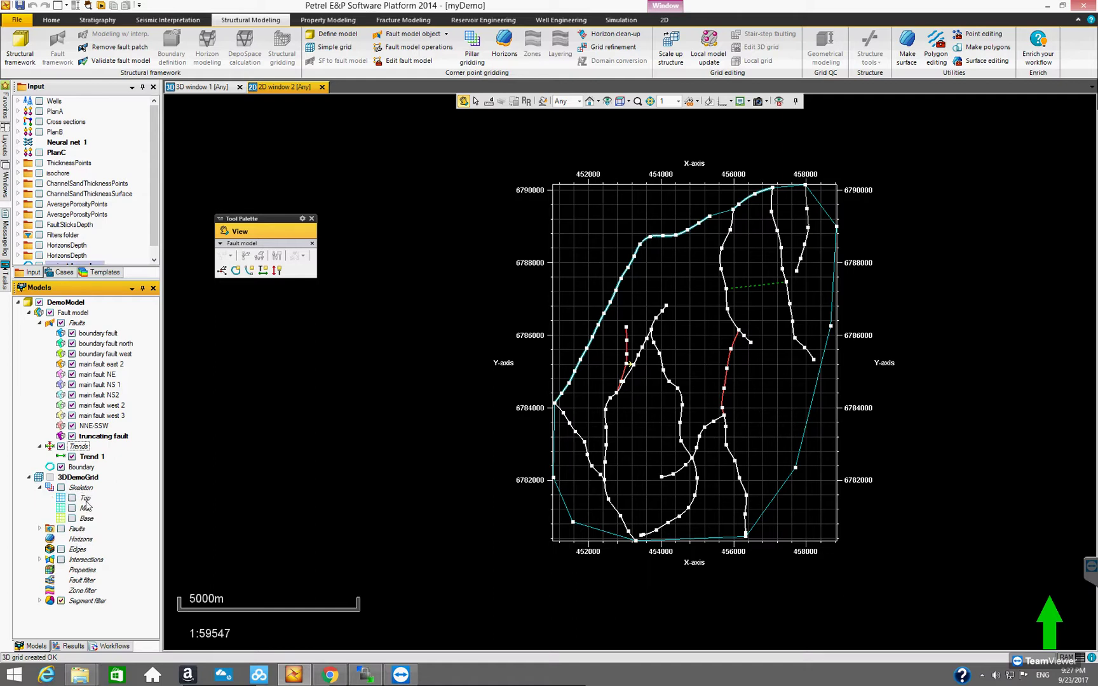
left_click(72, 507)
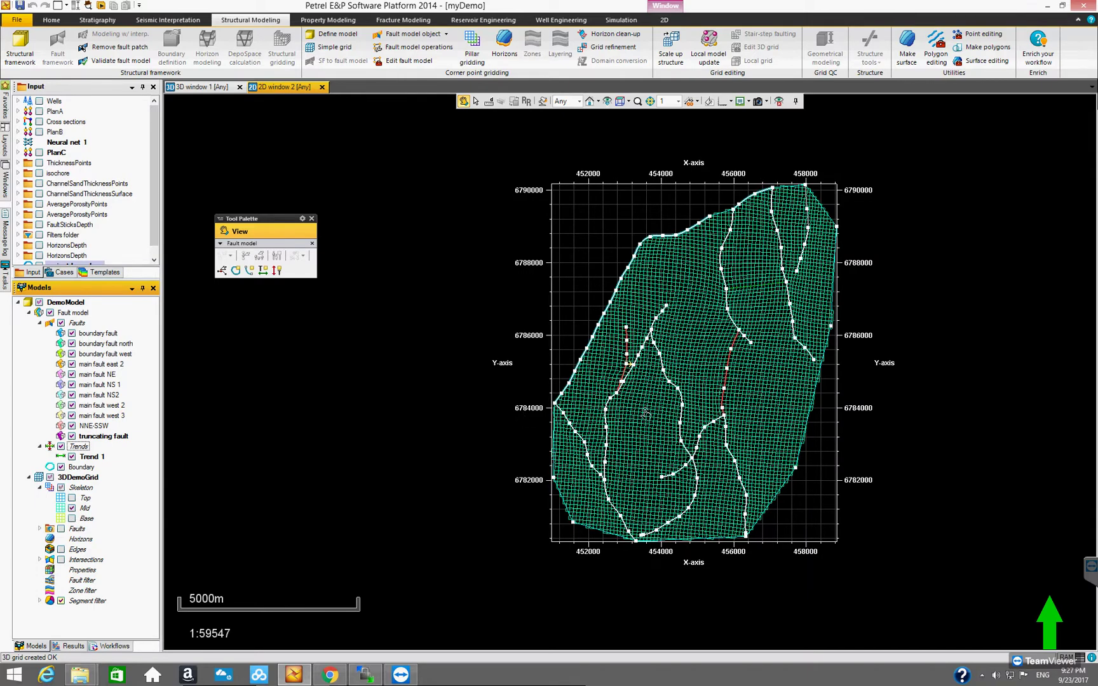
Examine how the Mid skeleton grid cells follow the faults across the model, especially around the truncating fault.
scroll(667, 426, "up", 3)
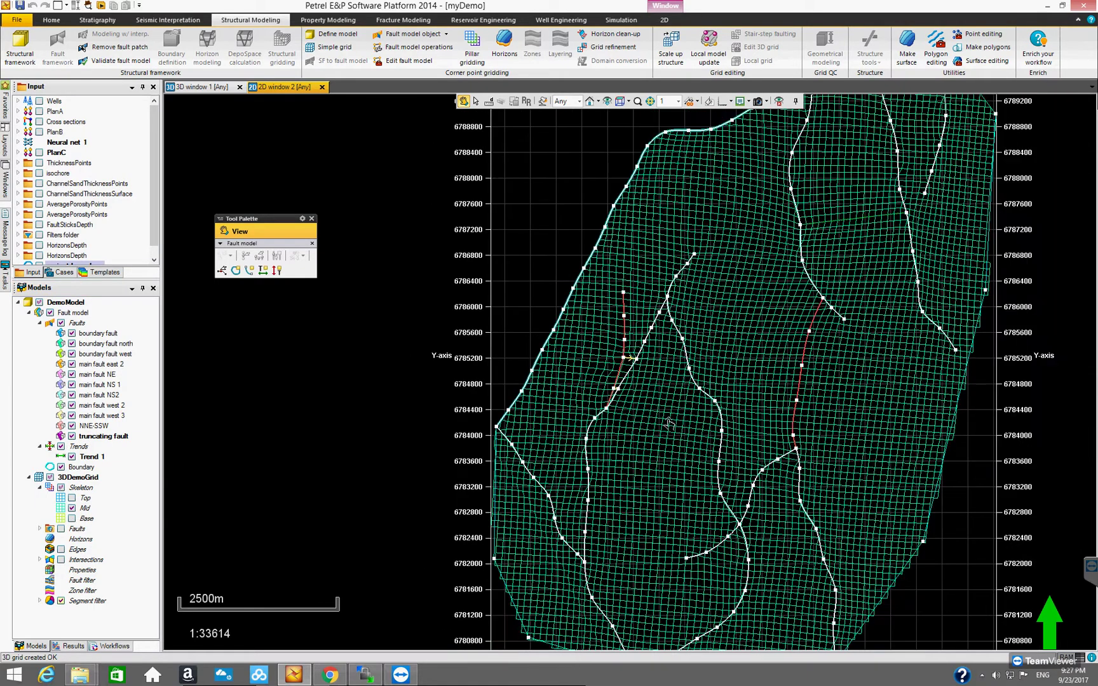
scroll(669, 424, "down", 2)
scroll(693, 397, "up", 1)
scroll(642, 423, "down", 1)
scroll(676, 410, "up", 1)
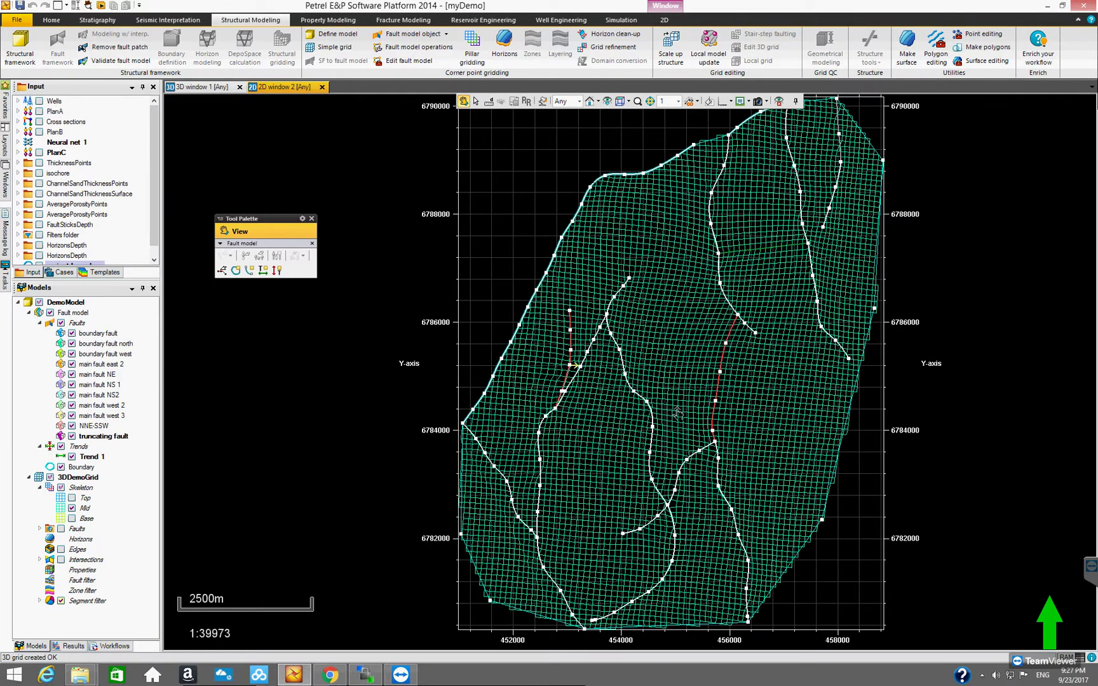
scroll(677, 413, "up", 2)
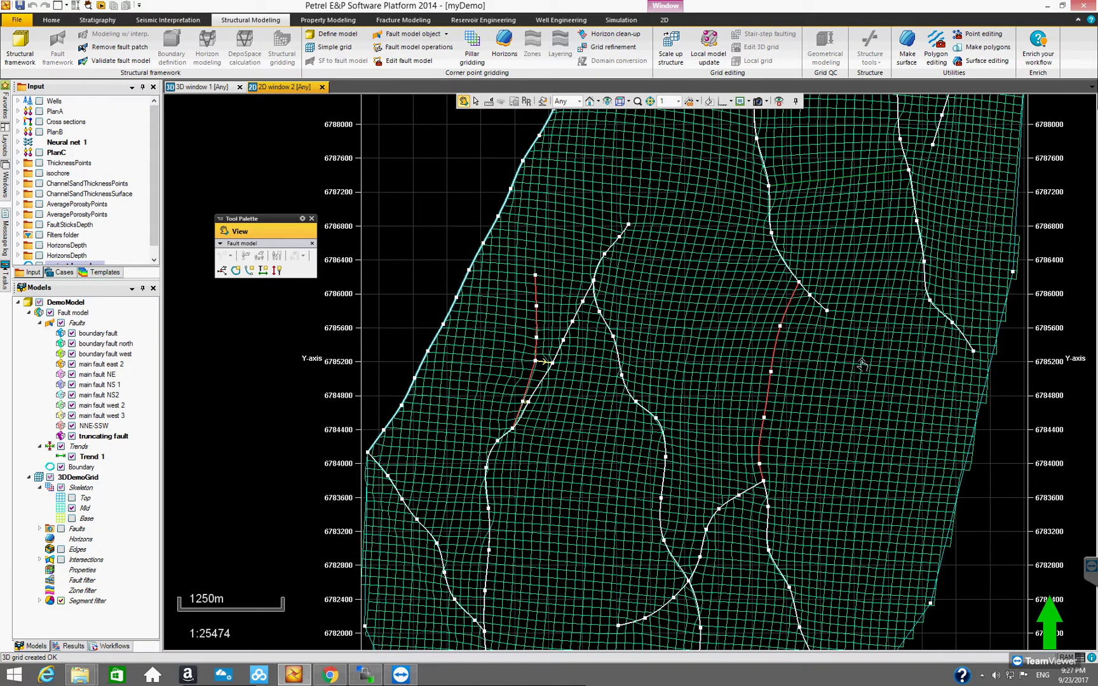
scroll(862, 366, "up", 3)
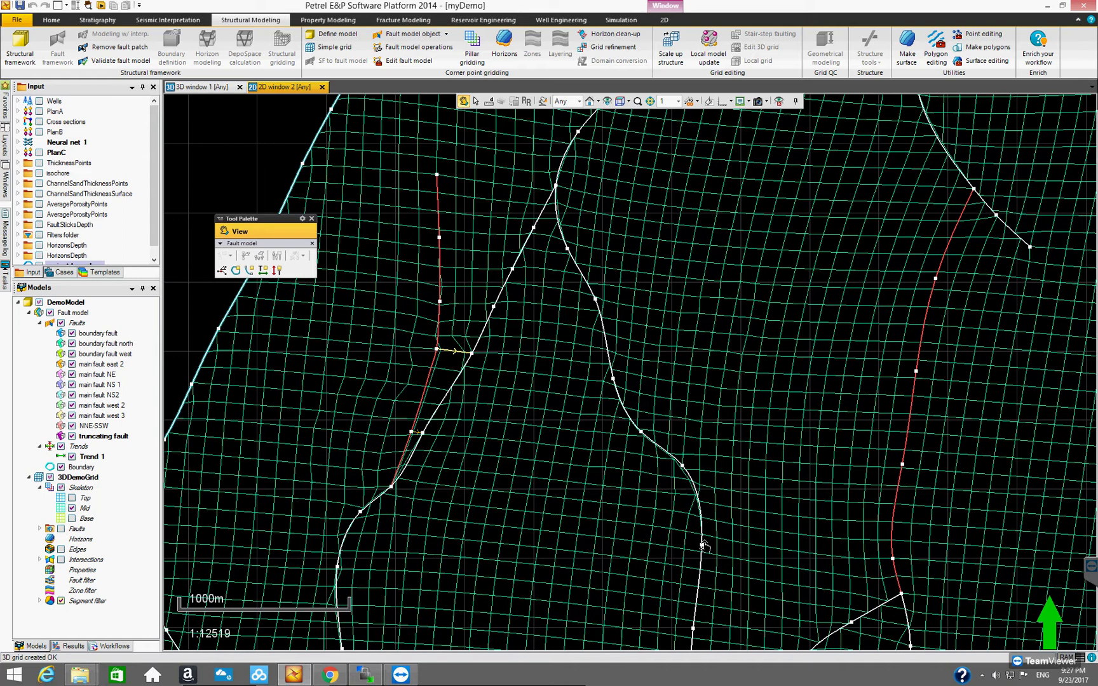
scroll(537, 493, "down", 3)
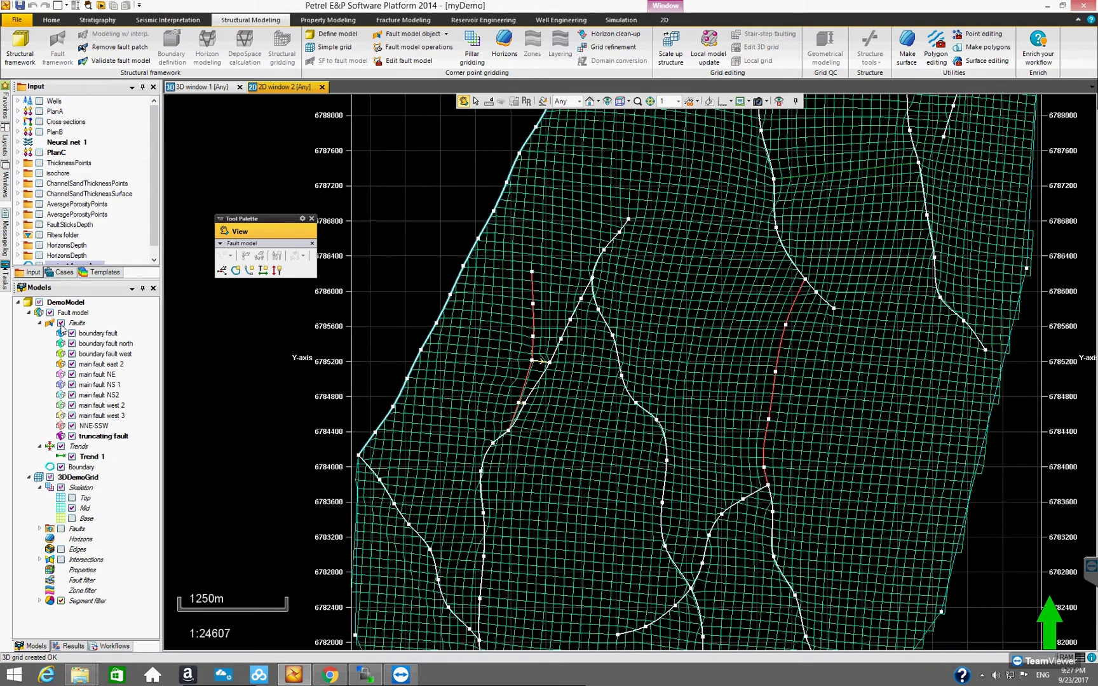
Hide all faults of the fault model so only the Mid skeleton grid lines can be inspected.
left_click(61, 324)
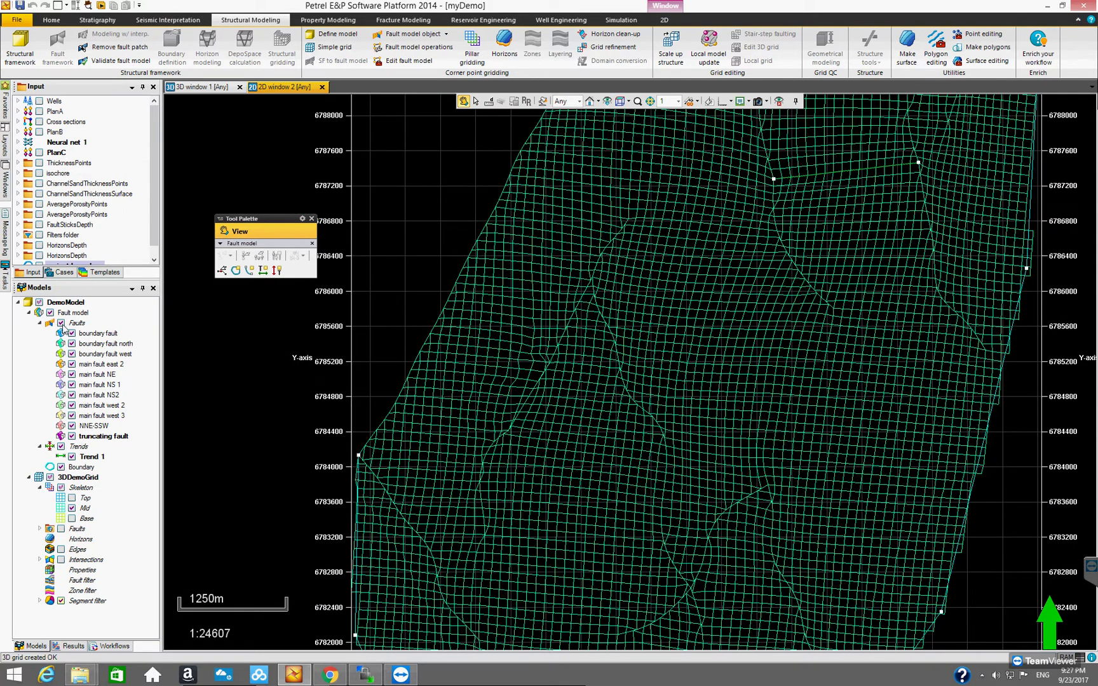
scroll(697, 441, "up", 5)
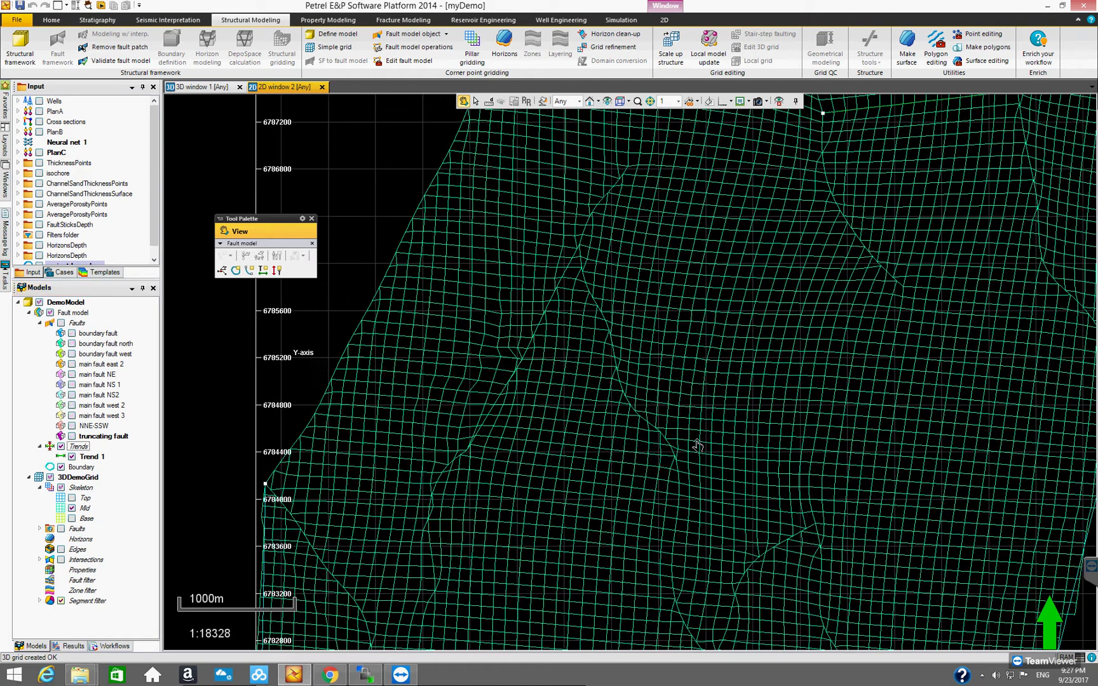
Examine the Mid skeleton grid cells for distortion along the western faults, around the southern fault intersection and up to the northern boundary.
scroll(701, 456, "up", 2)
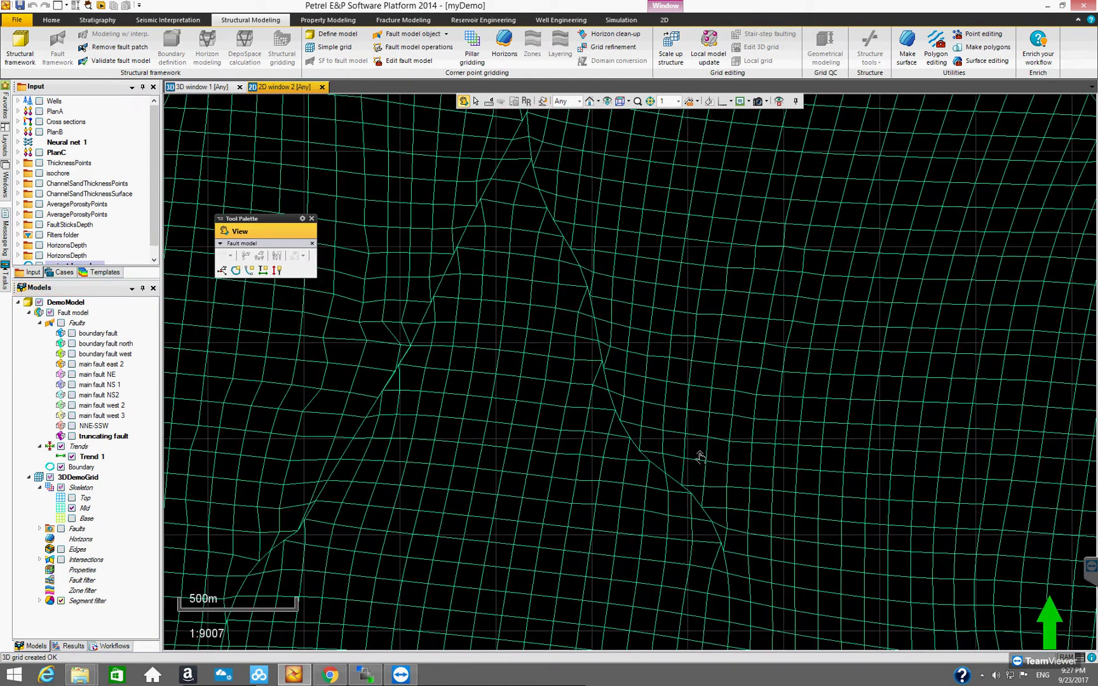
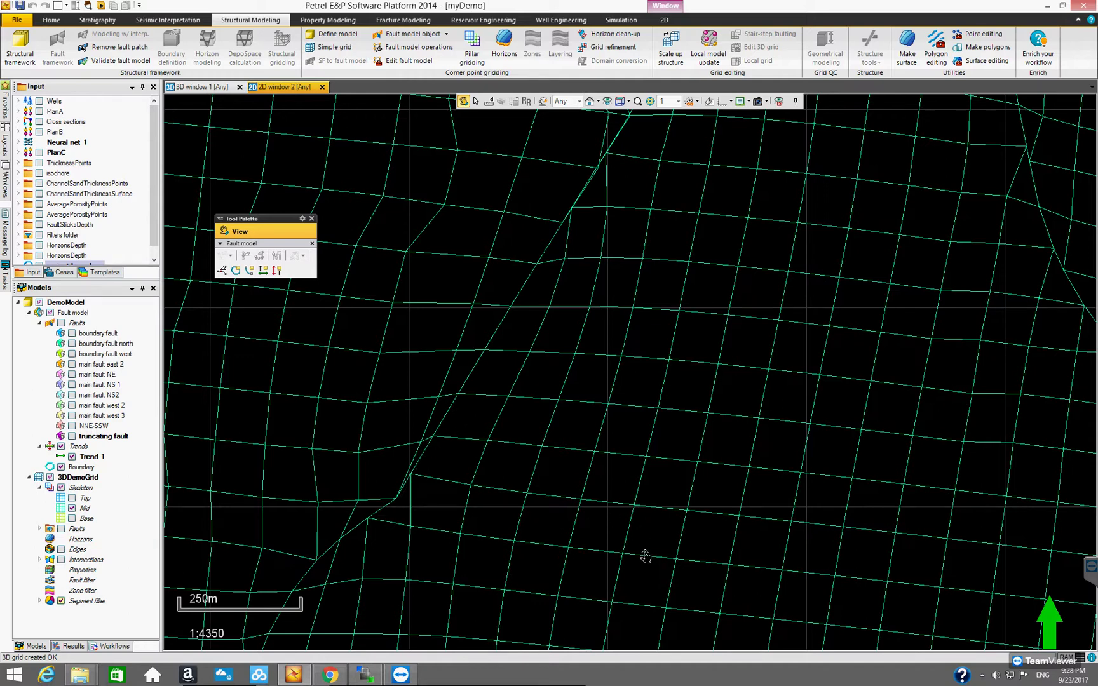
scroll(645, 556, "down", 5)
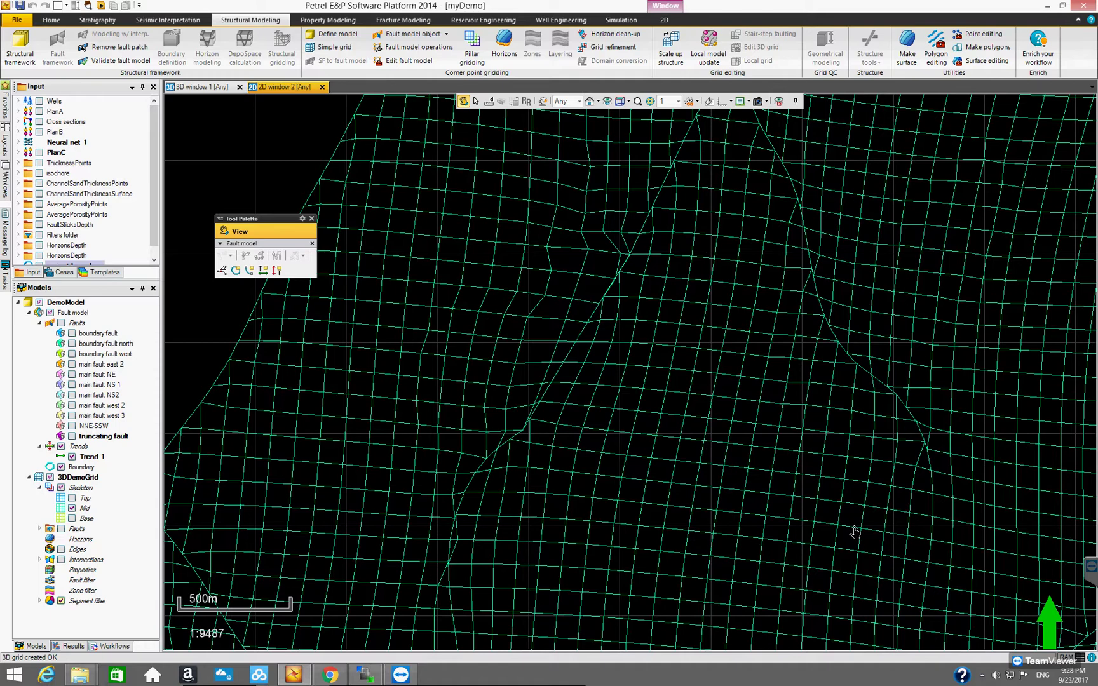
scroll(855, 531, "down", 4)
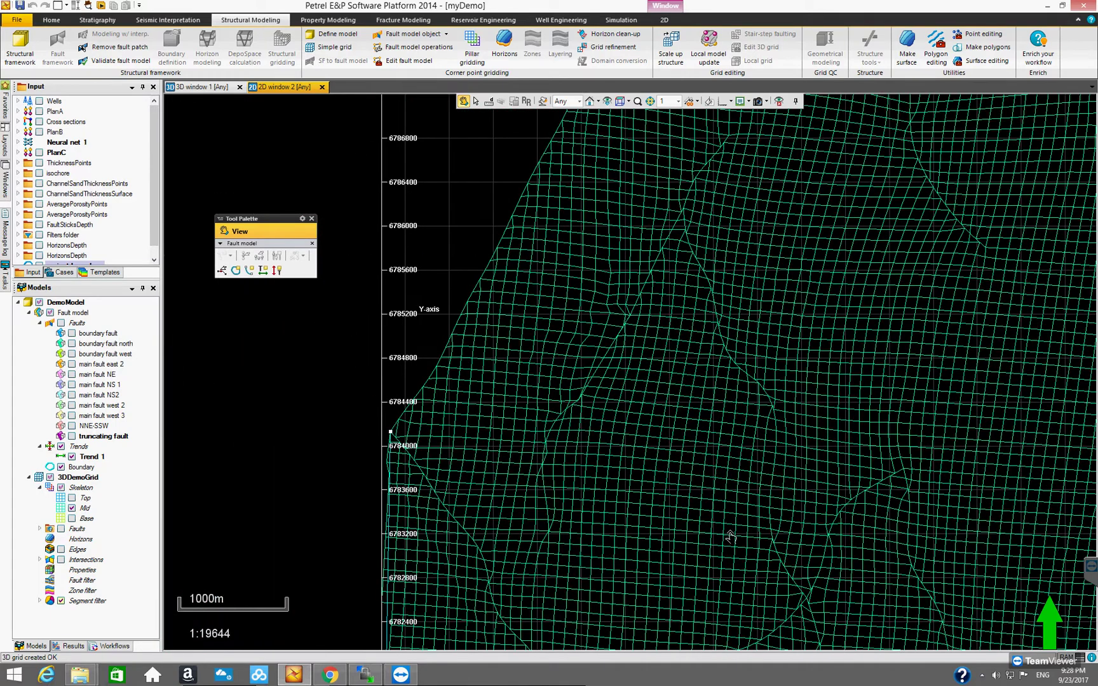
left_click_drag(693, 486, 527, 444)
scroll(630, 504, "down", 3)
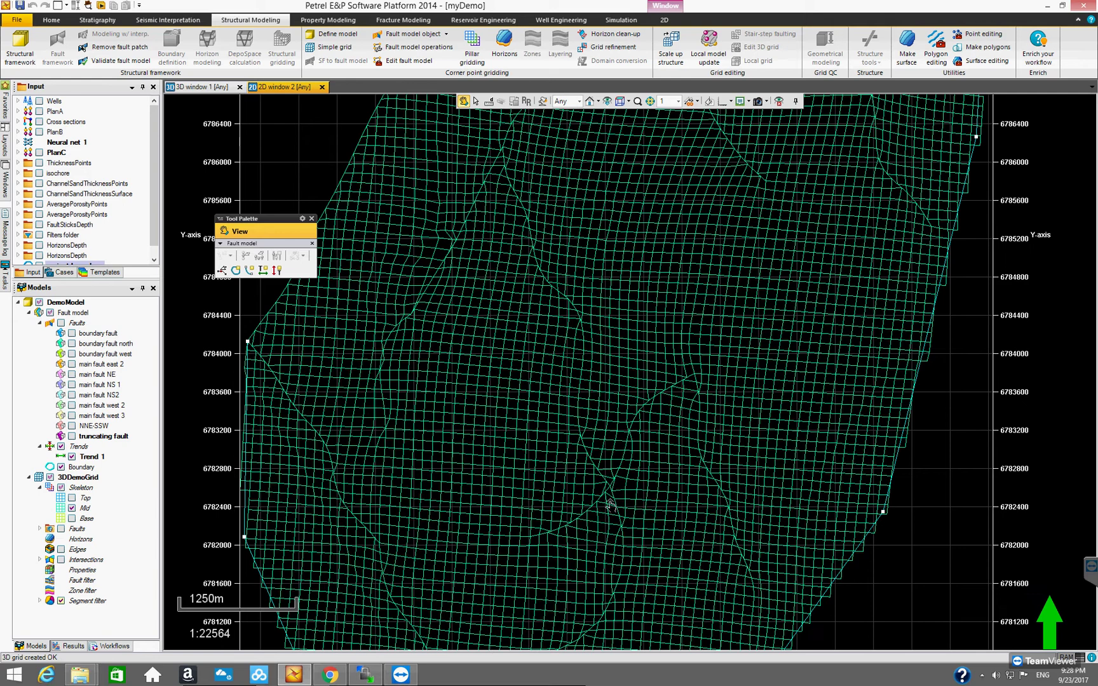
scroll(613, 514, "up", 3)
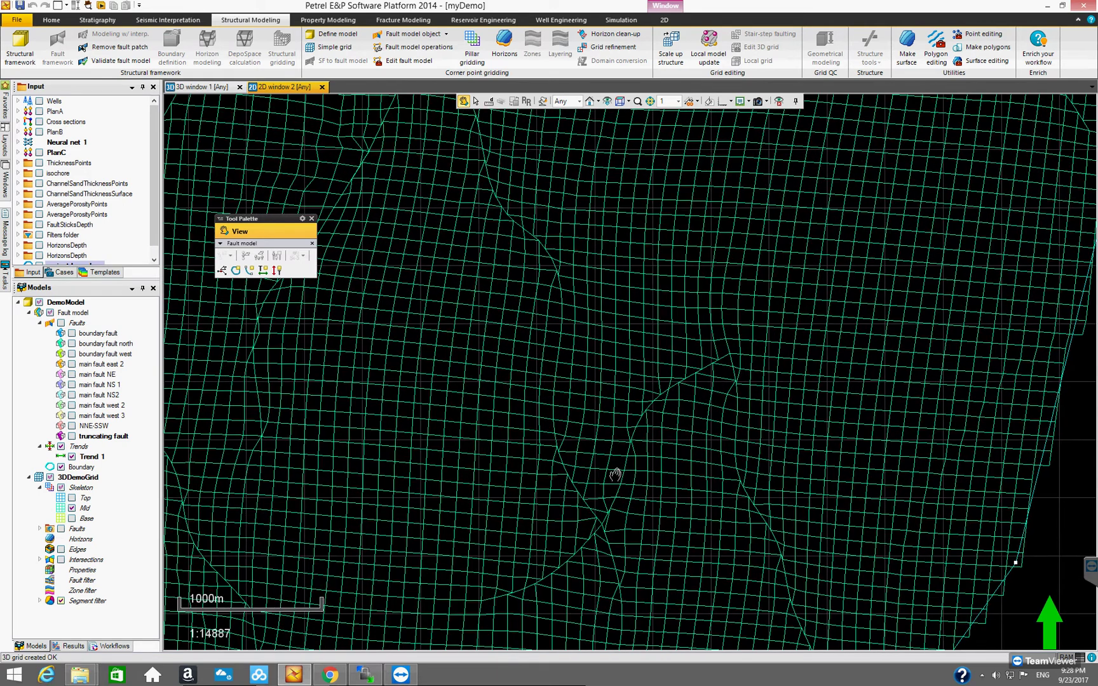
left_click_drag(615, 474, 624, 412)
left_click_drag(577, 569, 525, 652)
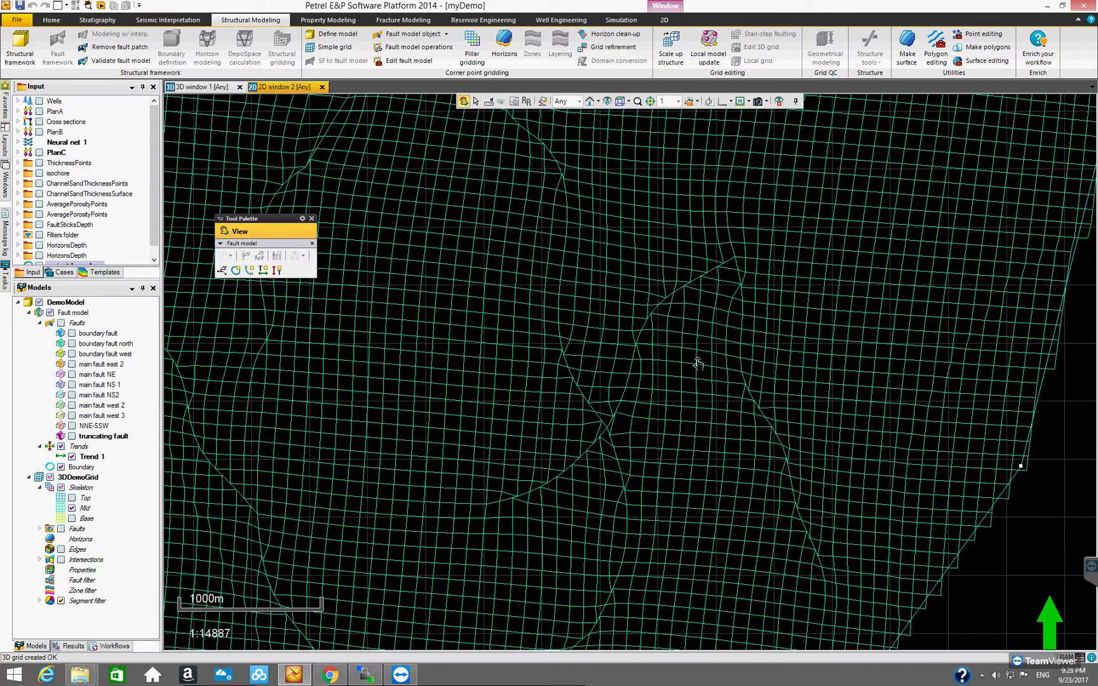
scroll(697, 361, "down", 3)
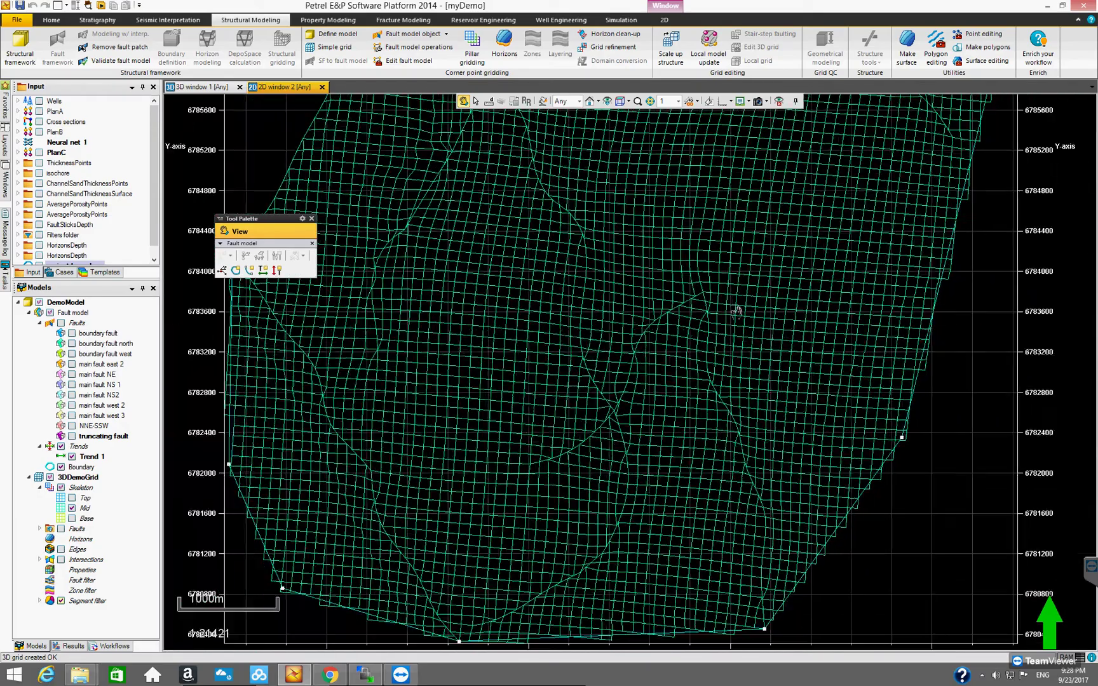
scroll(697, 349, "down", 2)
left_click_drag(724, 363, 686, 613)
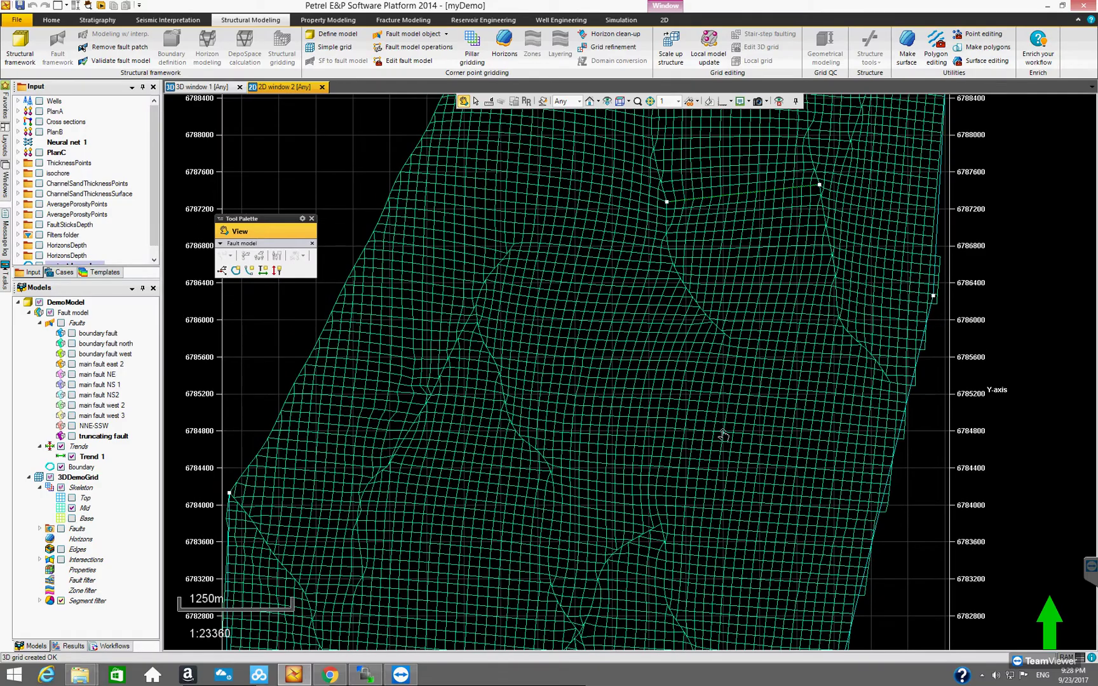
left_click_drag(741, 345, 720, 503)
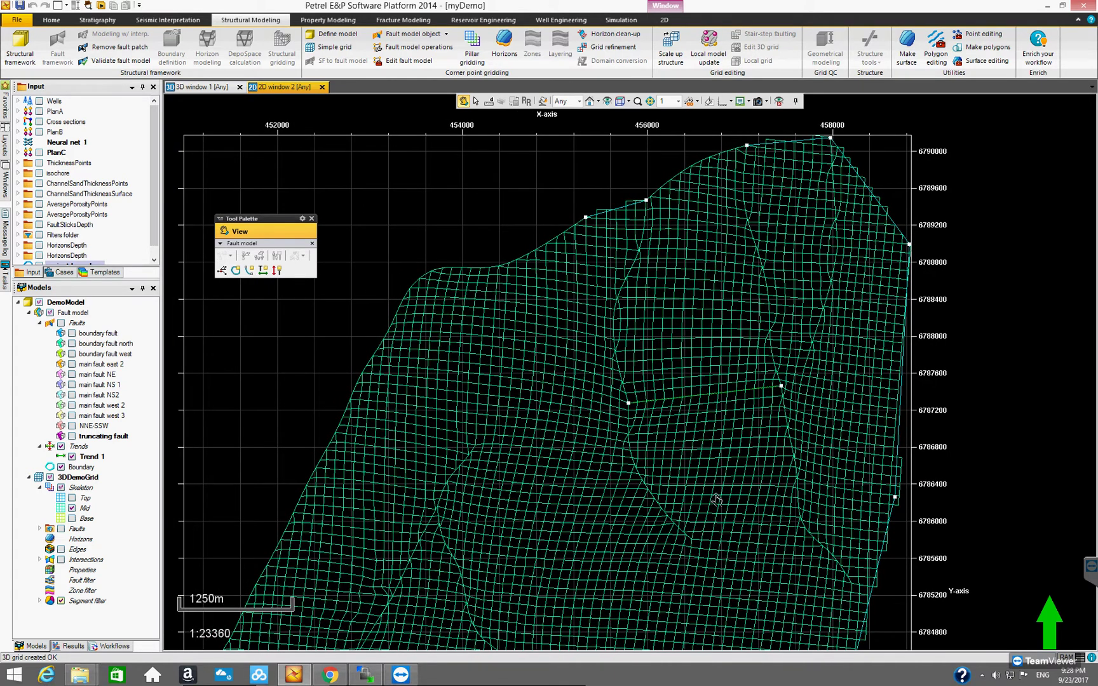
Display the Top skeleton of 3DDemoGrid in the 2D view in place of the Mid skeleton.
left_click(72, 498)
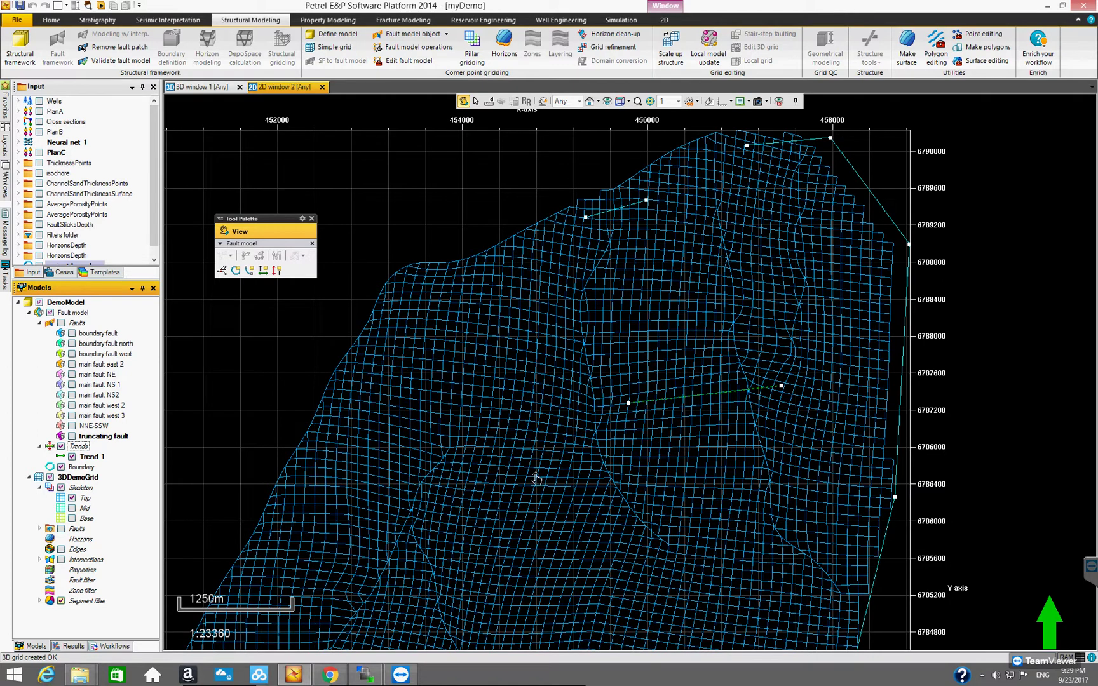
scroll(540, 479, "down", 4)
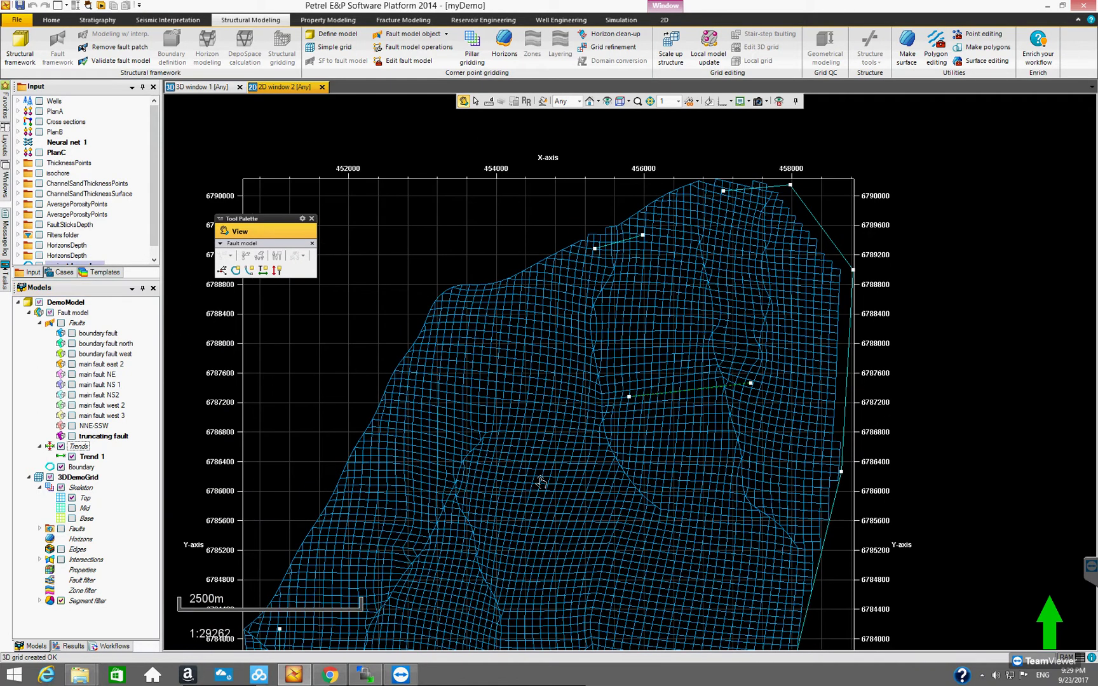
left_click_drag(567, 343, 576, 326)
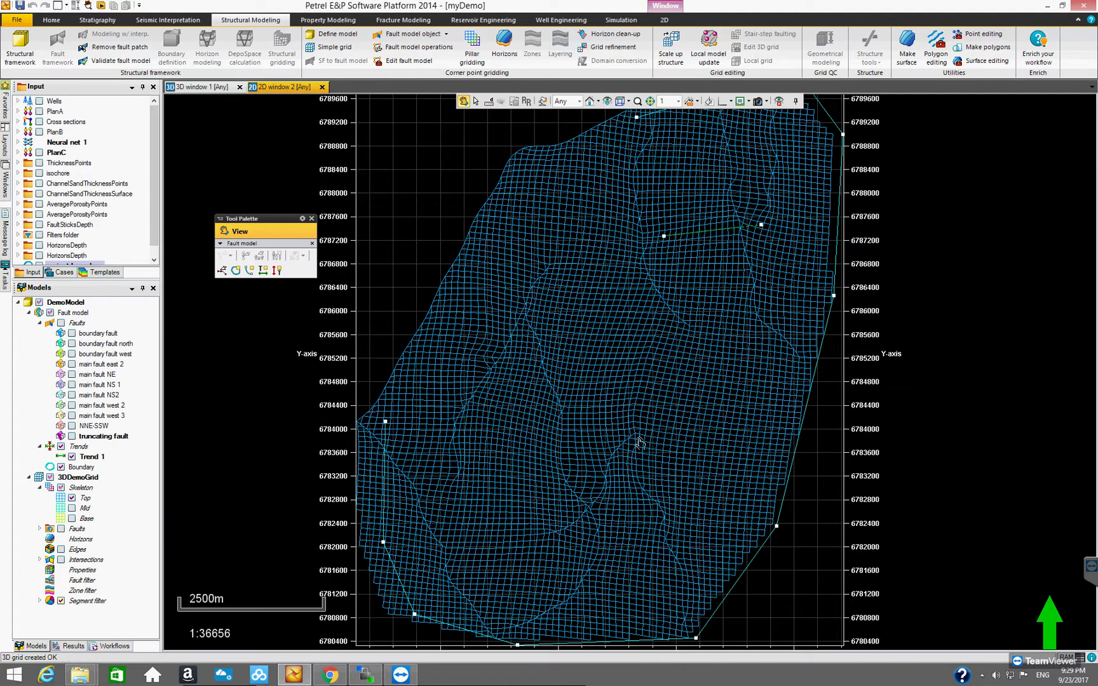
Examine the shape of the Top skeleton grid cells around the southern fault intersection, along the western faults and at the northern edge.
scroll(622, 479, "up", 5)
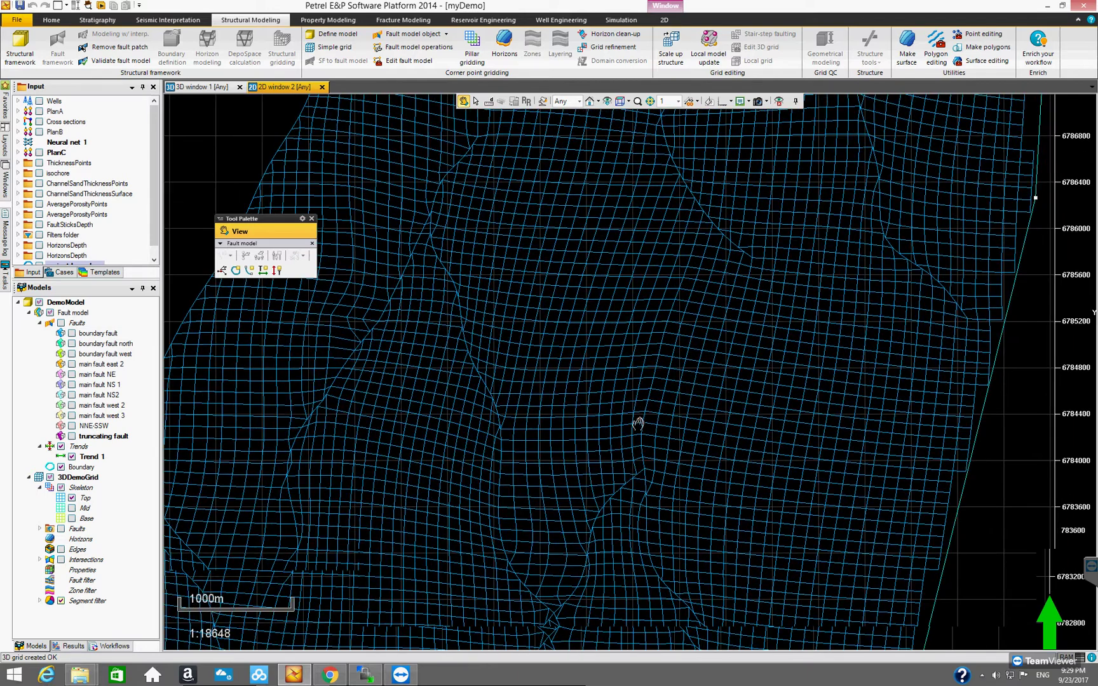
mouse_move(638, 423)
left_mouse_down()
mouse_move(640, 384)
mouse_move(649, 392)
mouse_move(625, 415)
left_mouse_up()
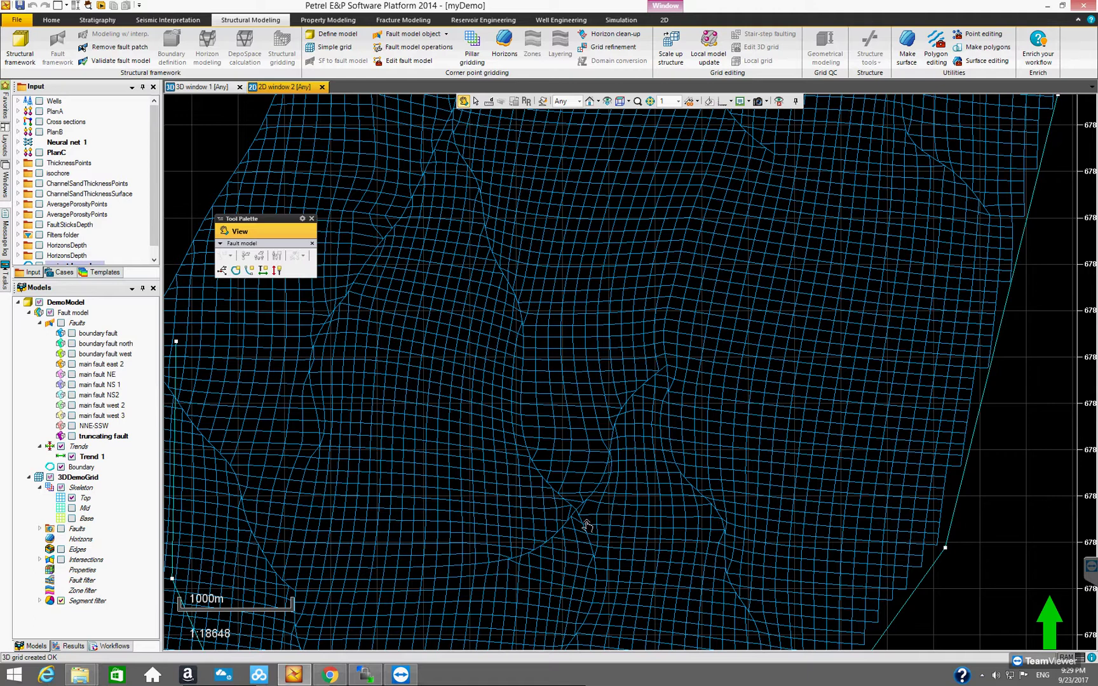
left_click_drag(572, 547, 601, 484)
scroll(602, 485, "down", 3)
scroll(601, 506, "up", 4)
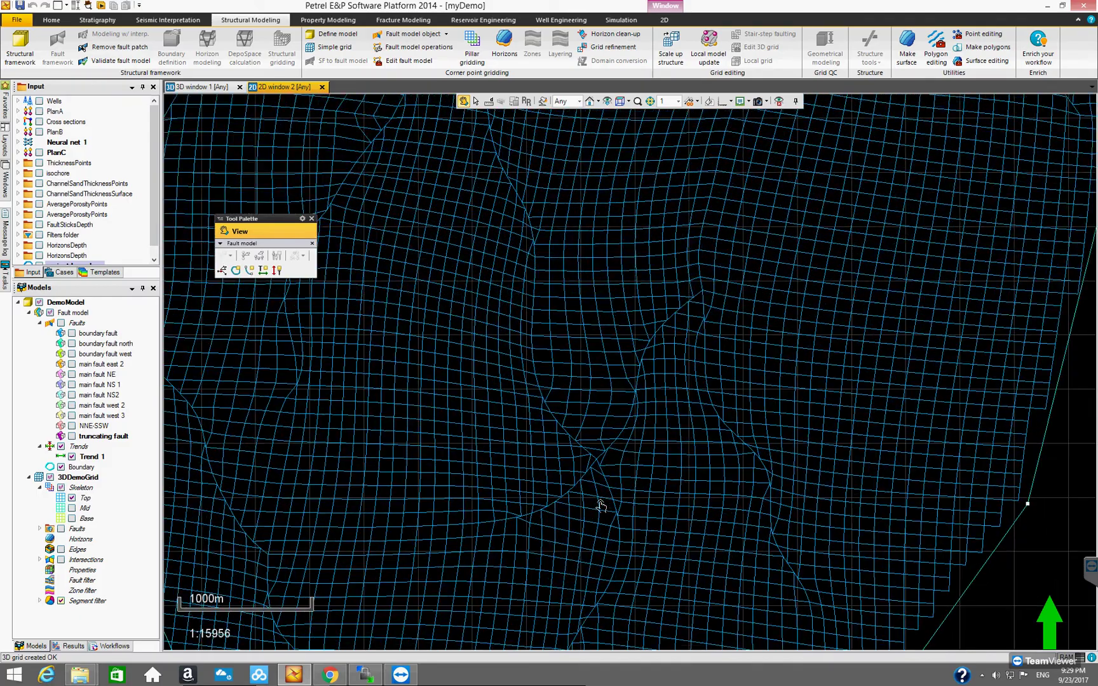
scroll(601, 506, "up", 2)
scroll(601, 506, "down", 4)
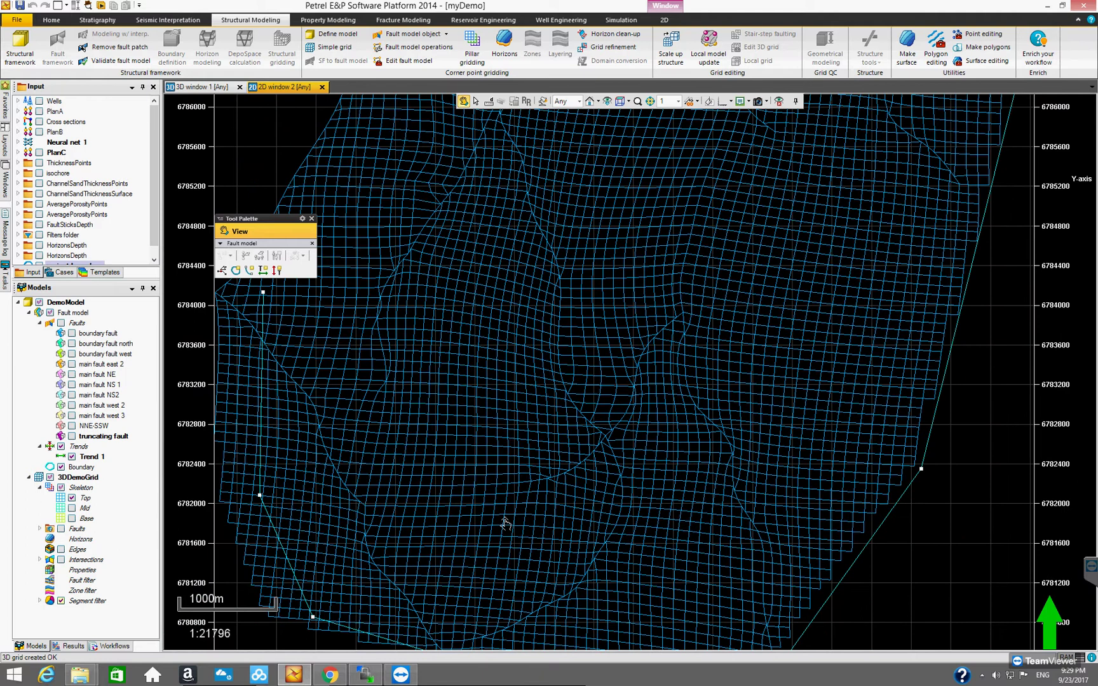
left_click_drag(505, 523, 552, 481)
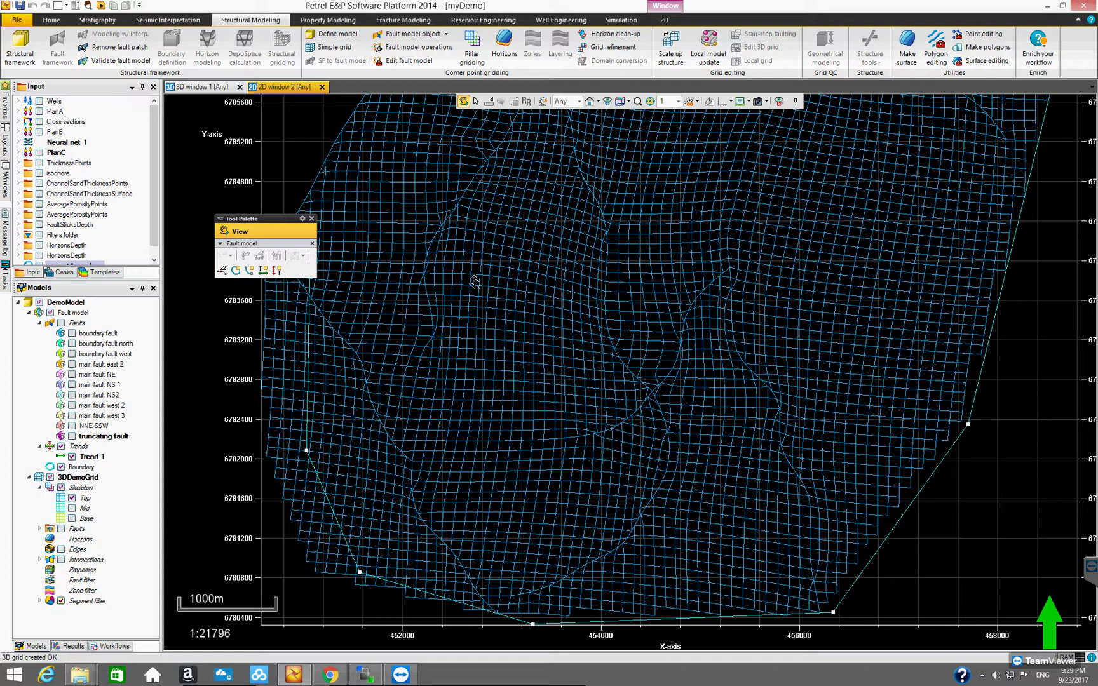
left_click_drag(472, 290, 508, 406)
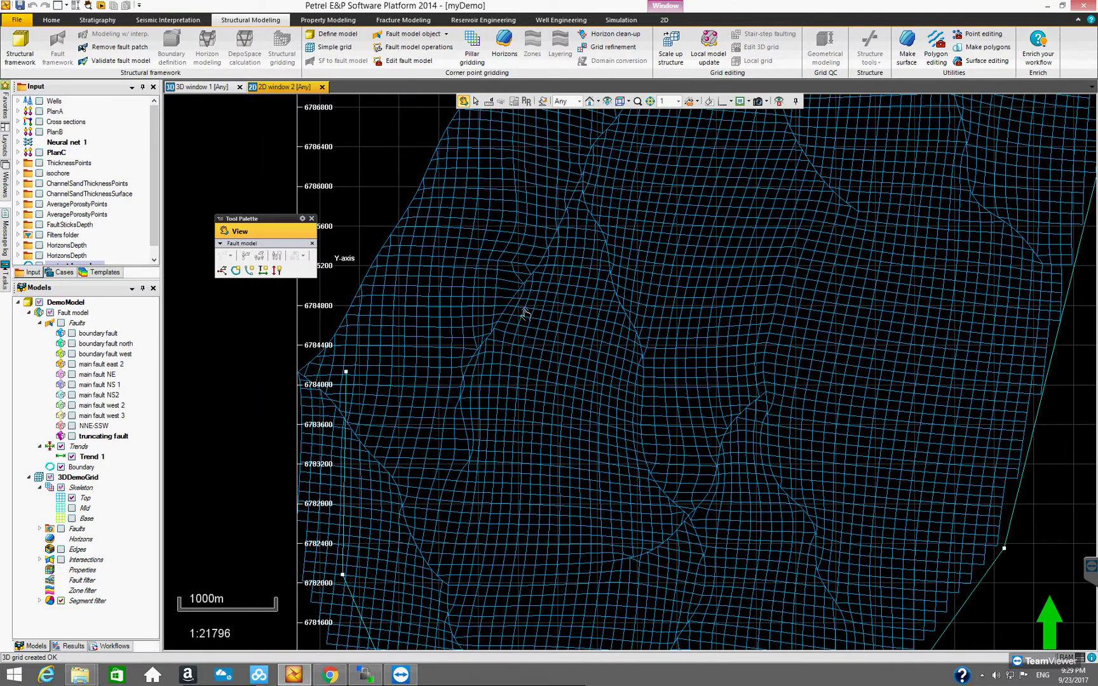
scroll(523, 318, "up", 3)
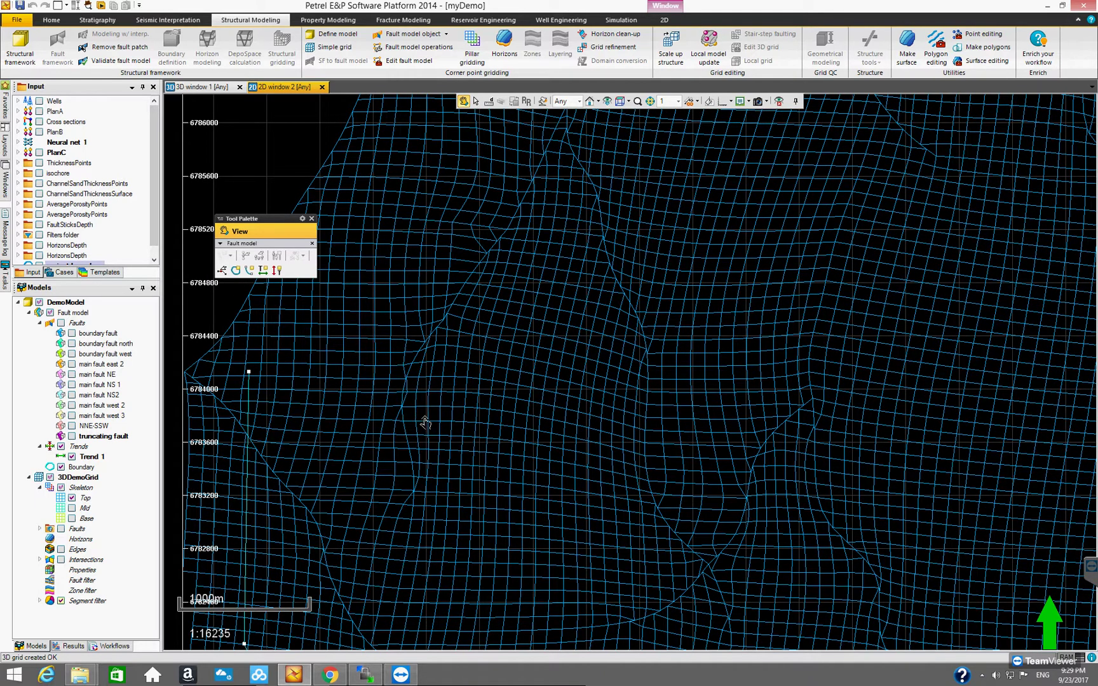
scroll(414, 415, "up", 3)
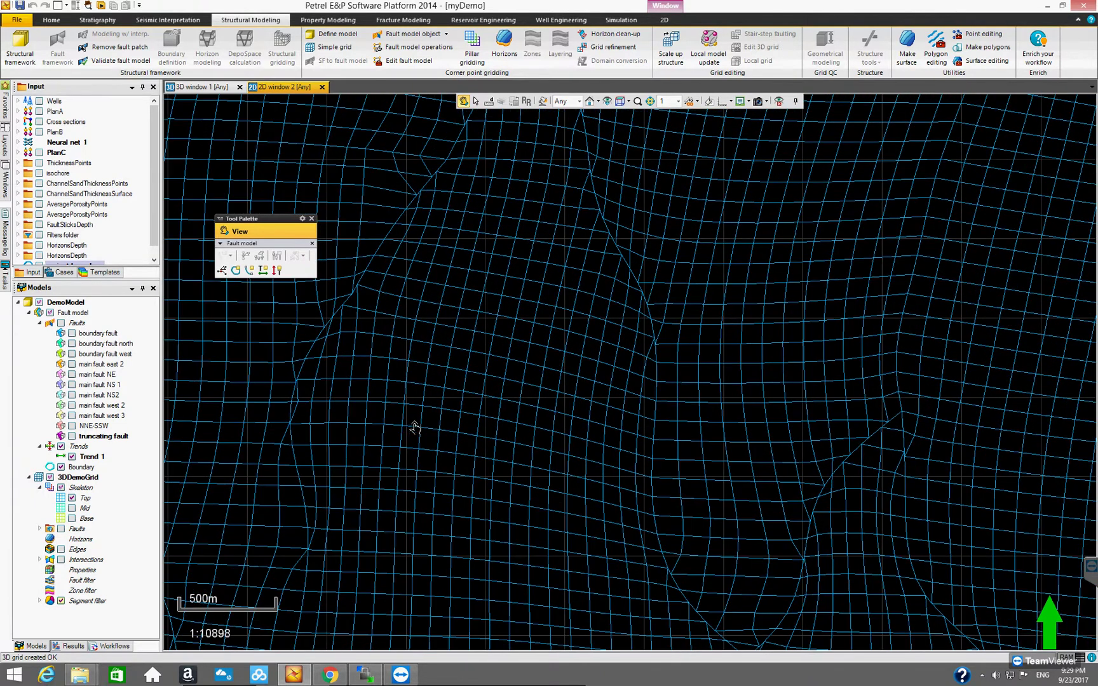
scroll(425, 421, "down", 6)
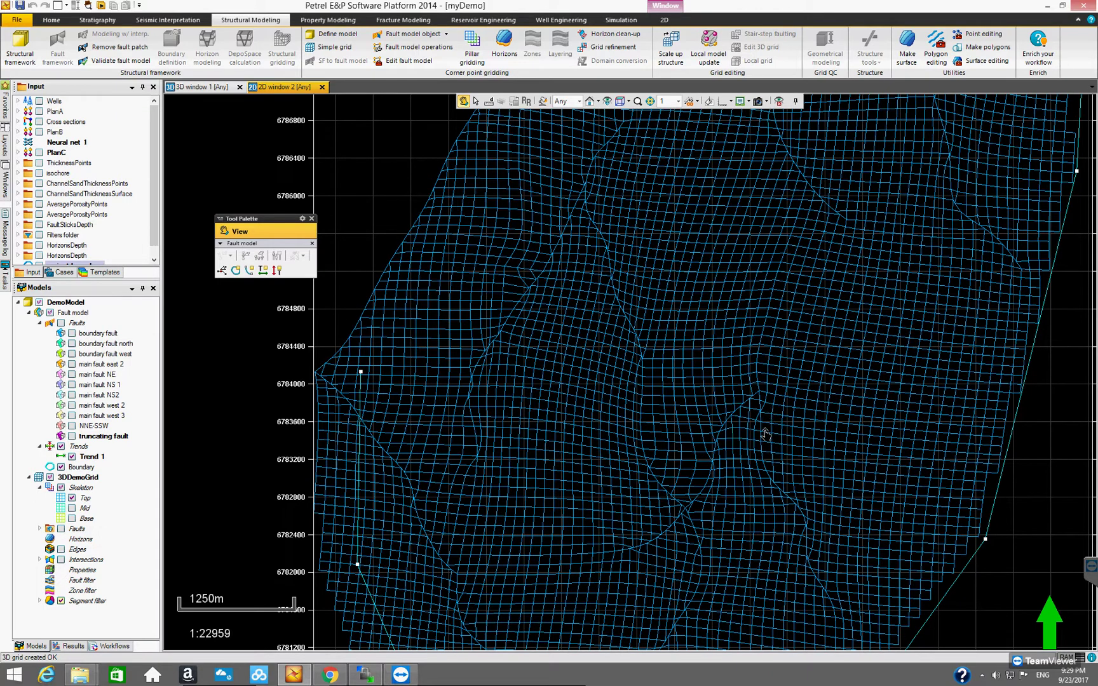
scroll(738, 477, "up", 3)
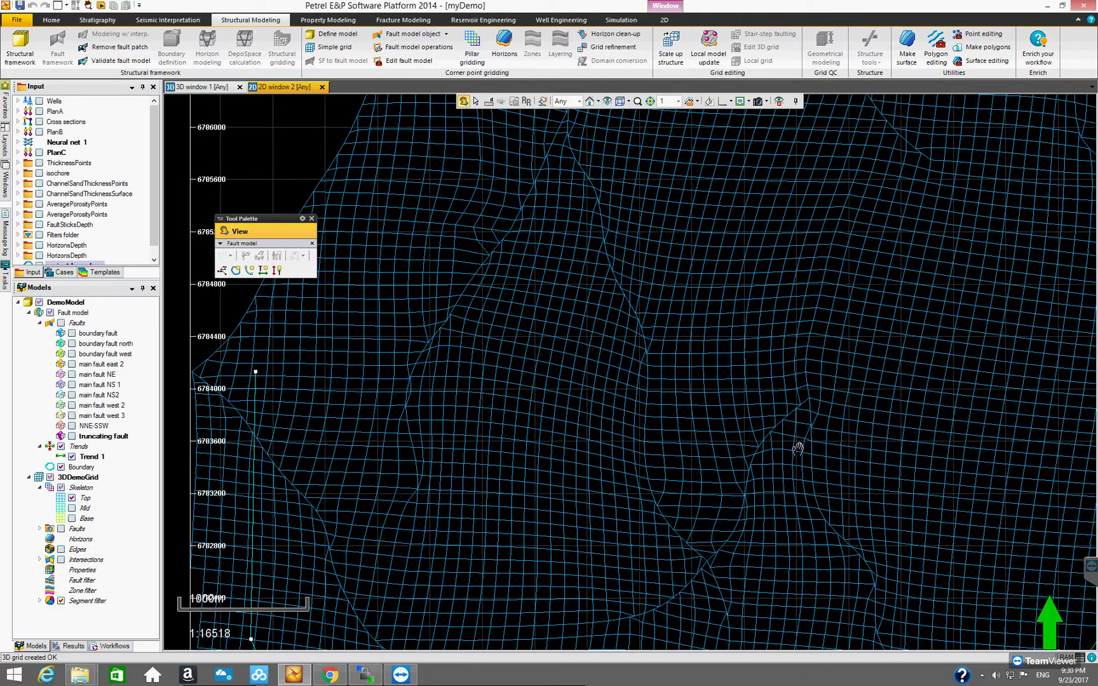
left_click_drag(798, 448, 710, 522)
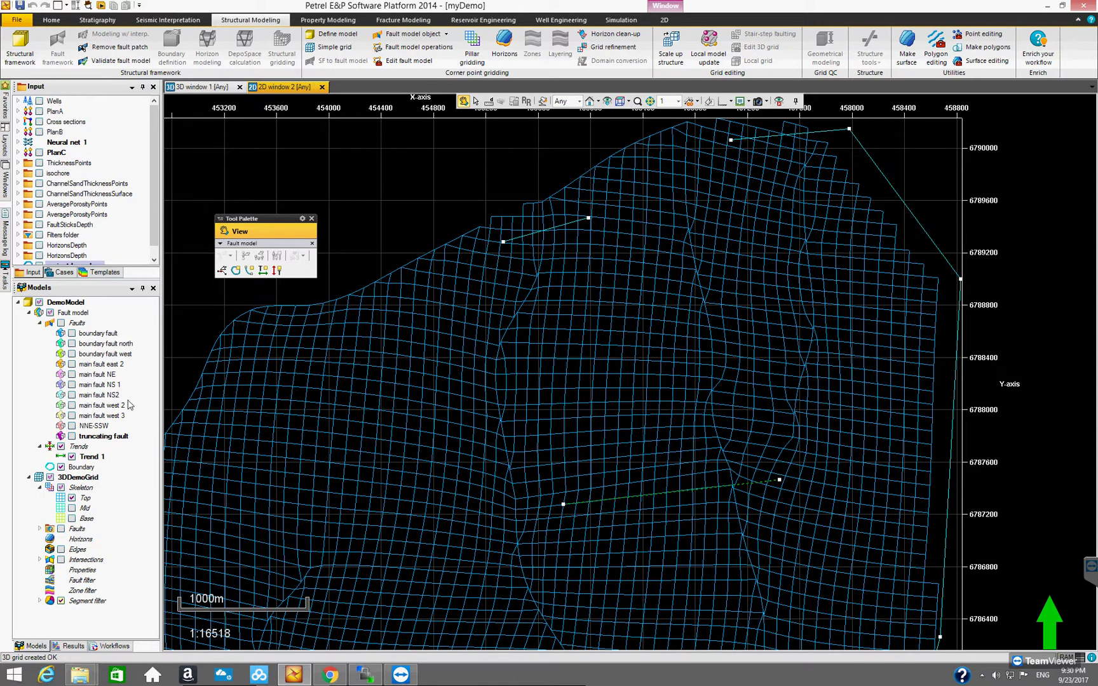
Display the Base skeleton of 3DDemoGrid in the 2D view in place of the Top skeleton.
left_click(72, 499)
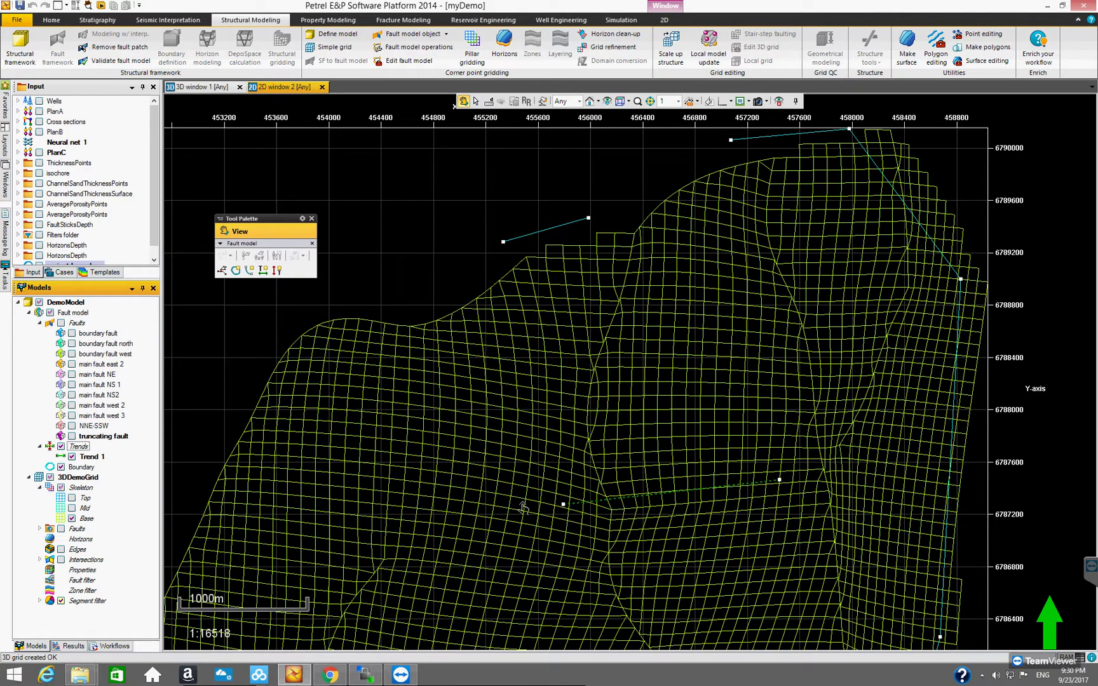
scroll(534, 477, "down", 6)
scroll(547, 483, "up", 5)
left_click_drag(553, 465, 601, 275)
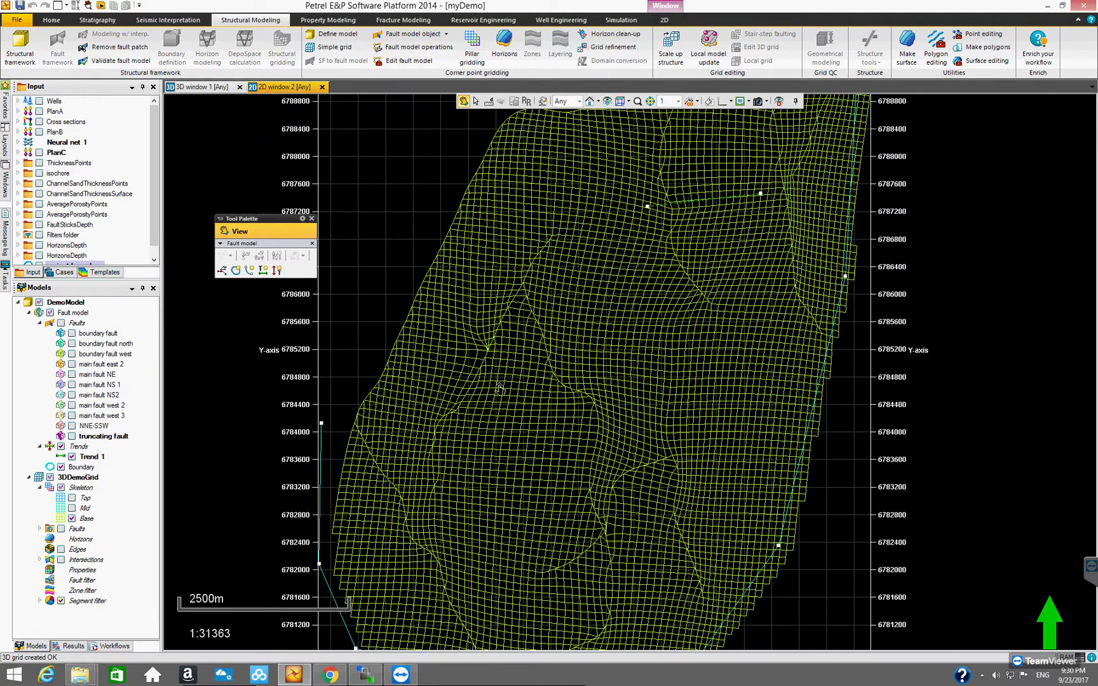
Examine the Base skeleton for squeezed or distorted grid cells along the western faults and in the fault block east of them.
scroll(479, 422, "down", 1)
scroll(495, 407, "up", 3)
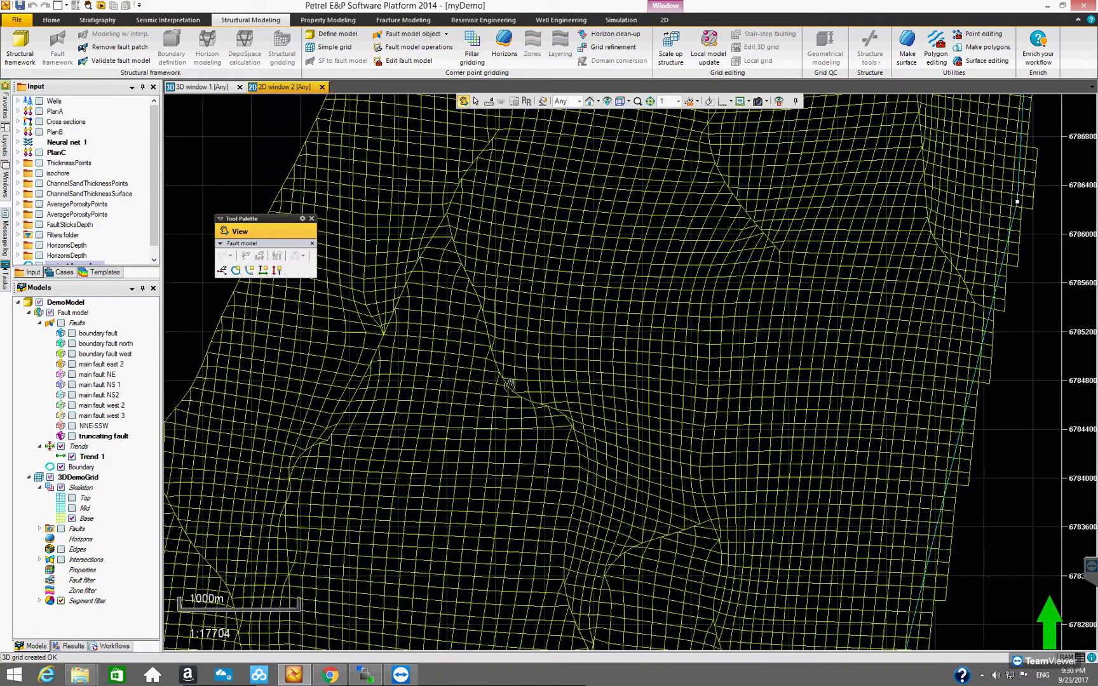
left_click_drag(510, 383, 561, 380)
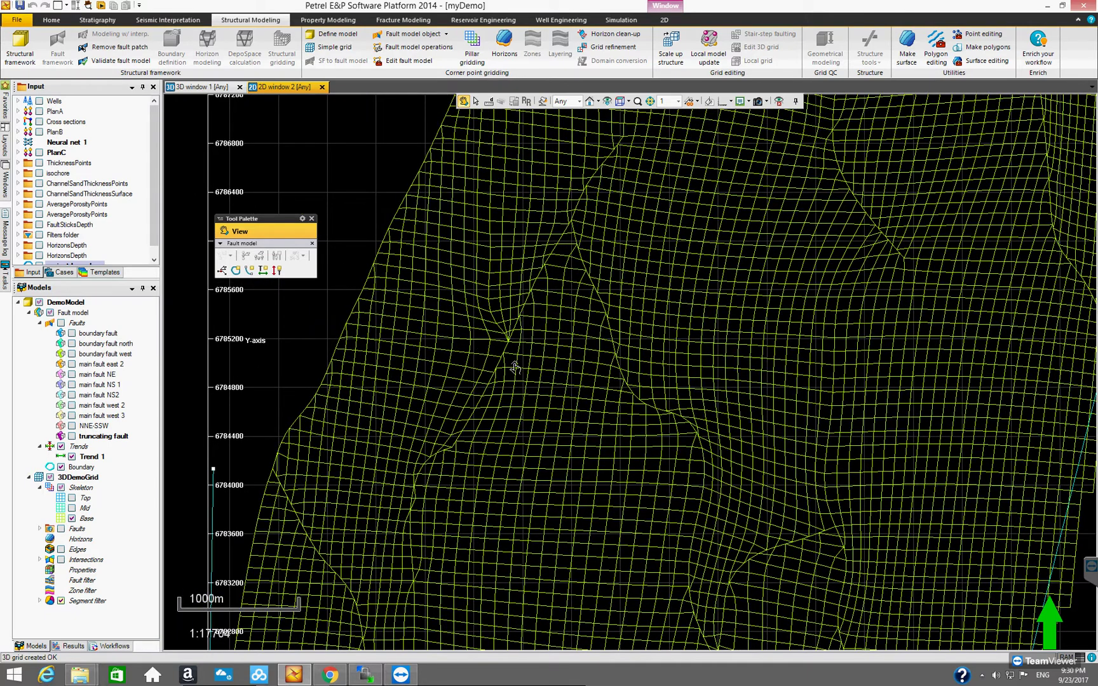
scroll(512, 364, "up", 4)
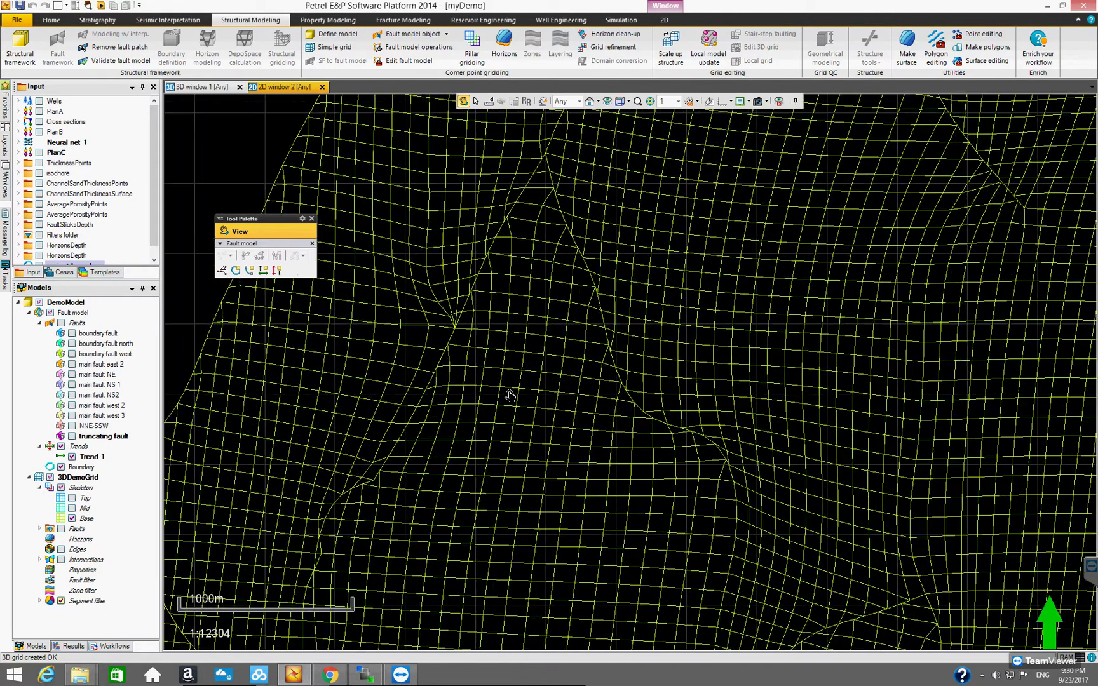
left_click_drag(395, 312, 498, 358)
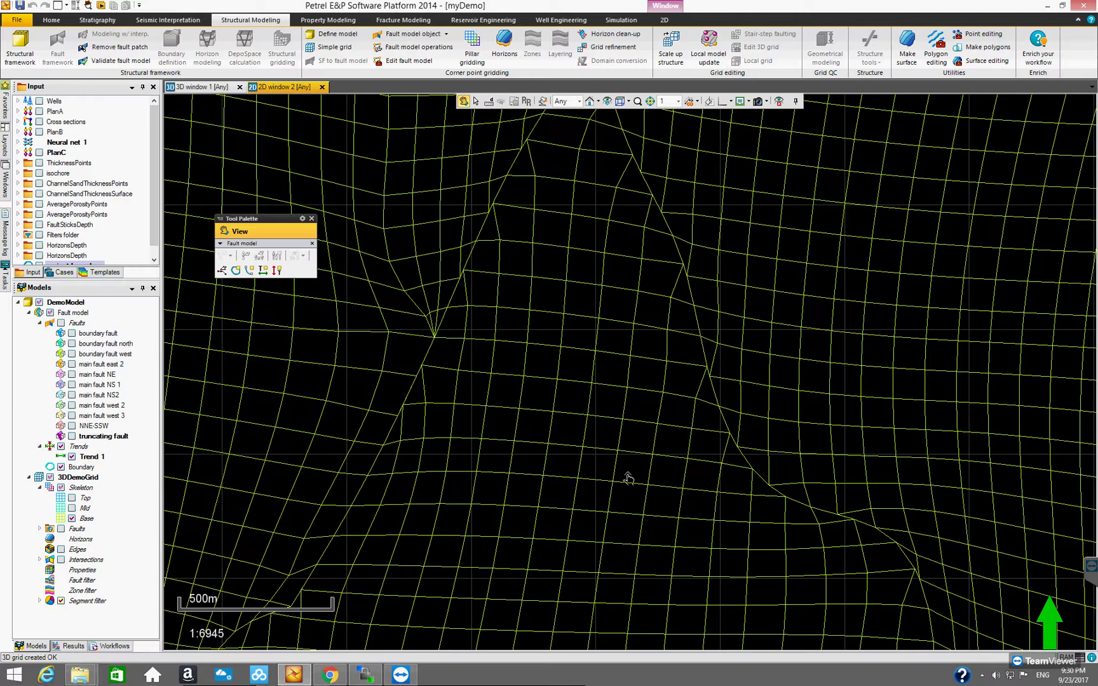
scroll(674, 490, "down", 5)
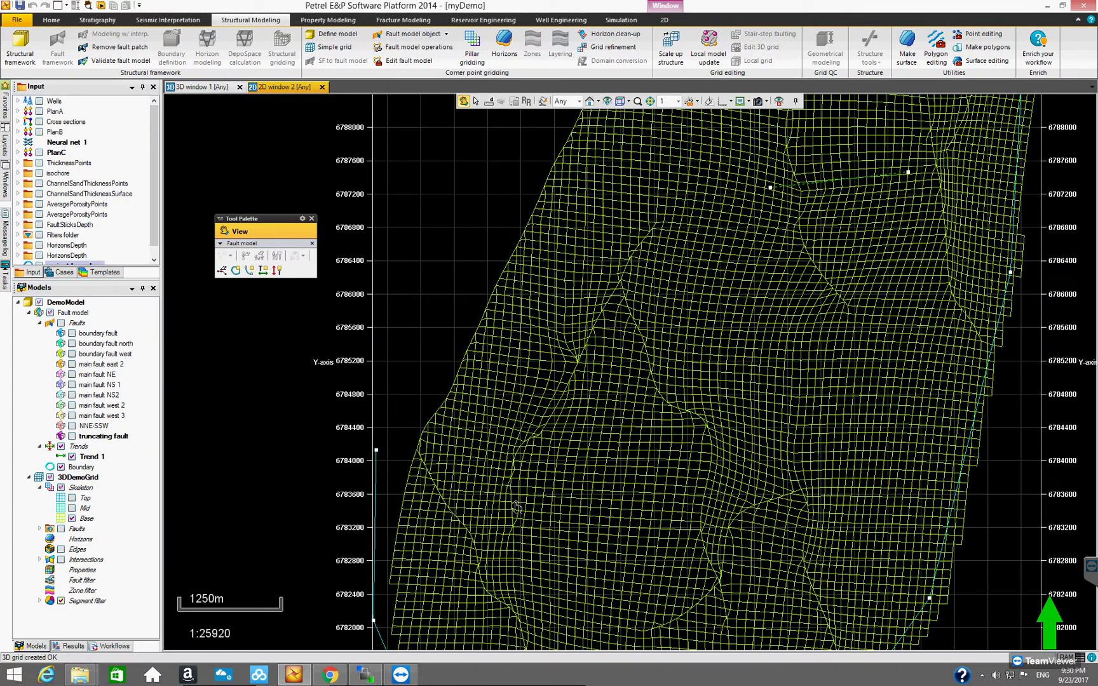
scroll(520, 498, "up", 2)
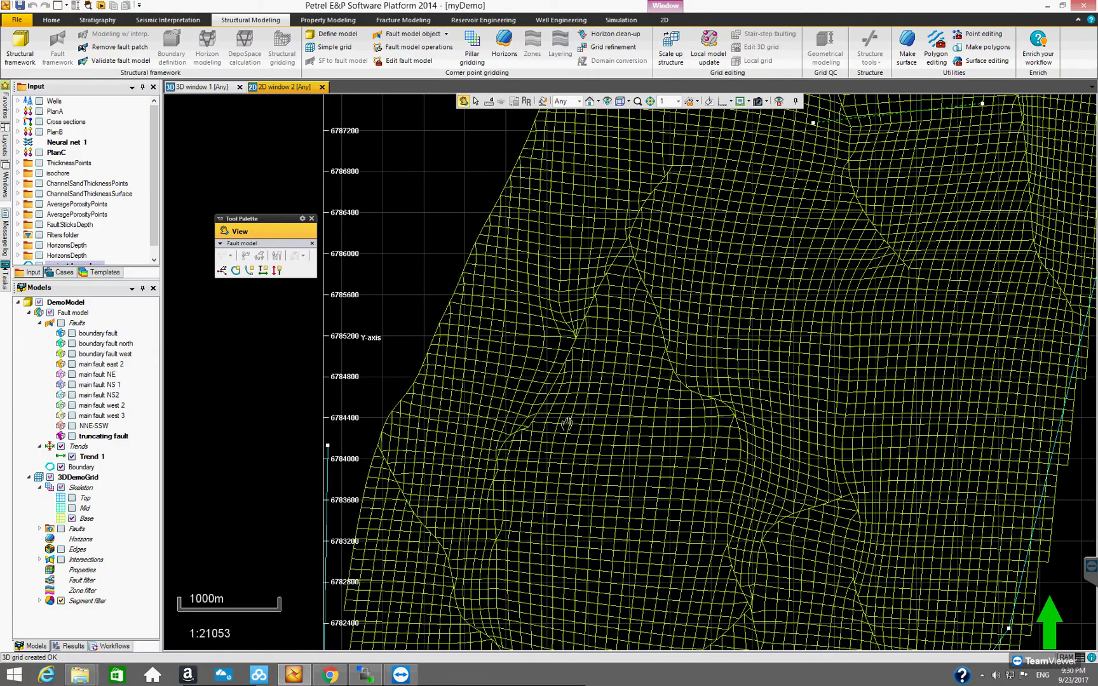
left_click_drag(566, 424, 545, 372)
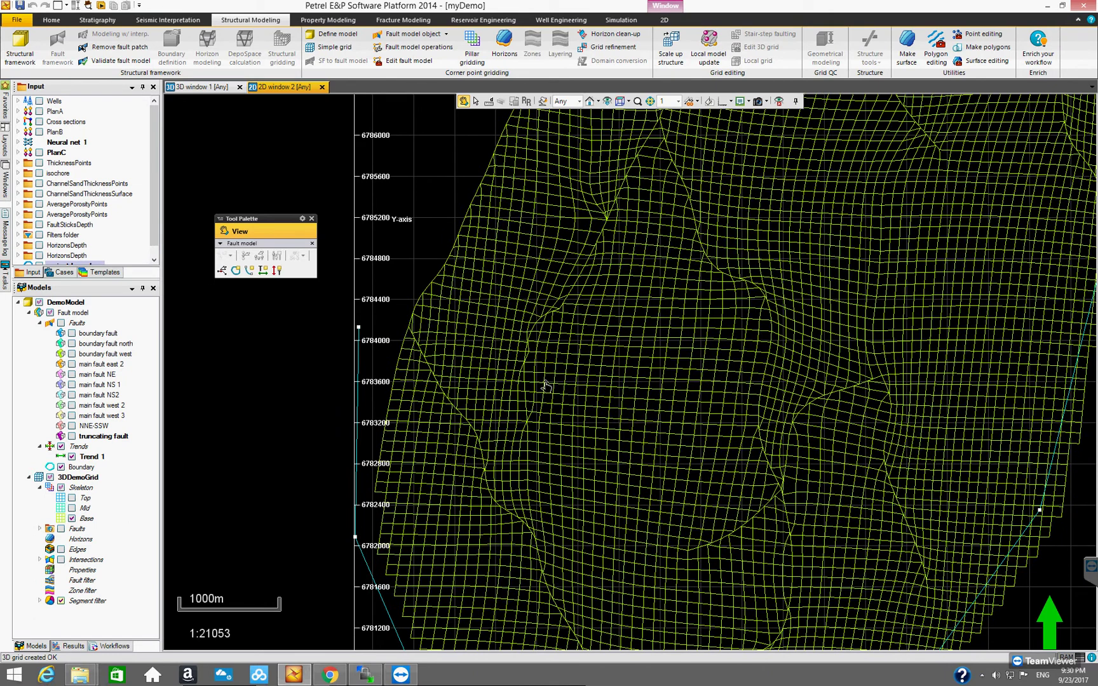
scroll(544, 385, "up", 5)
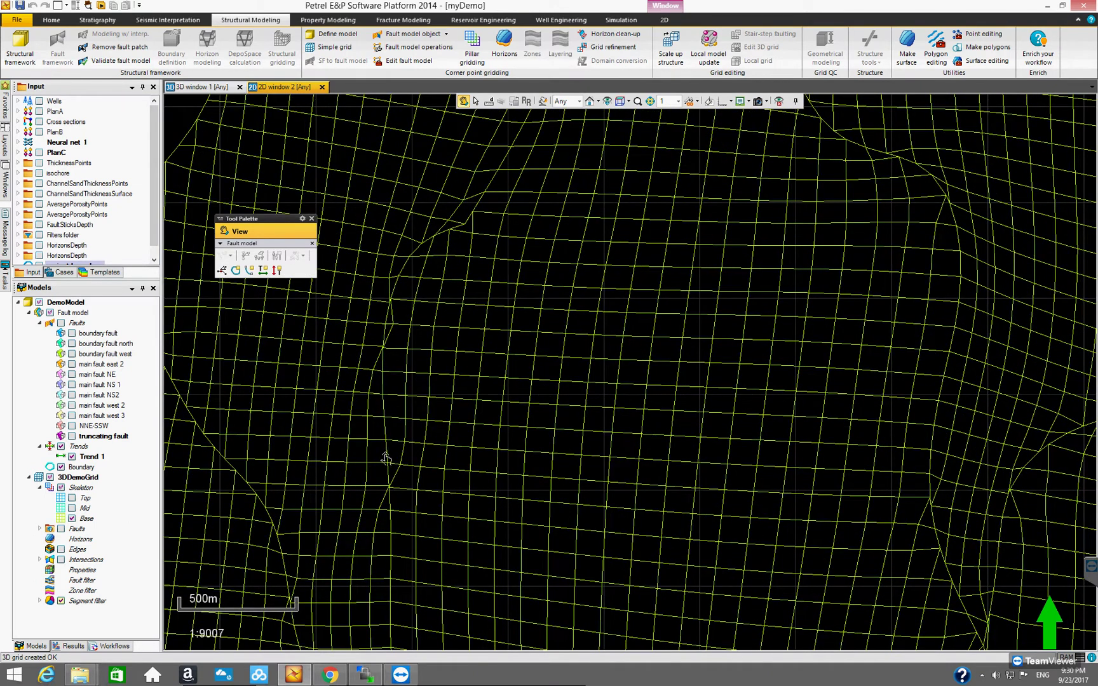
scroll(434, 481, "down", 5)
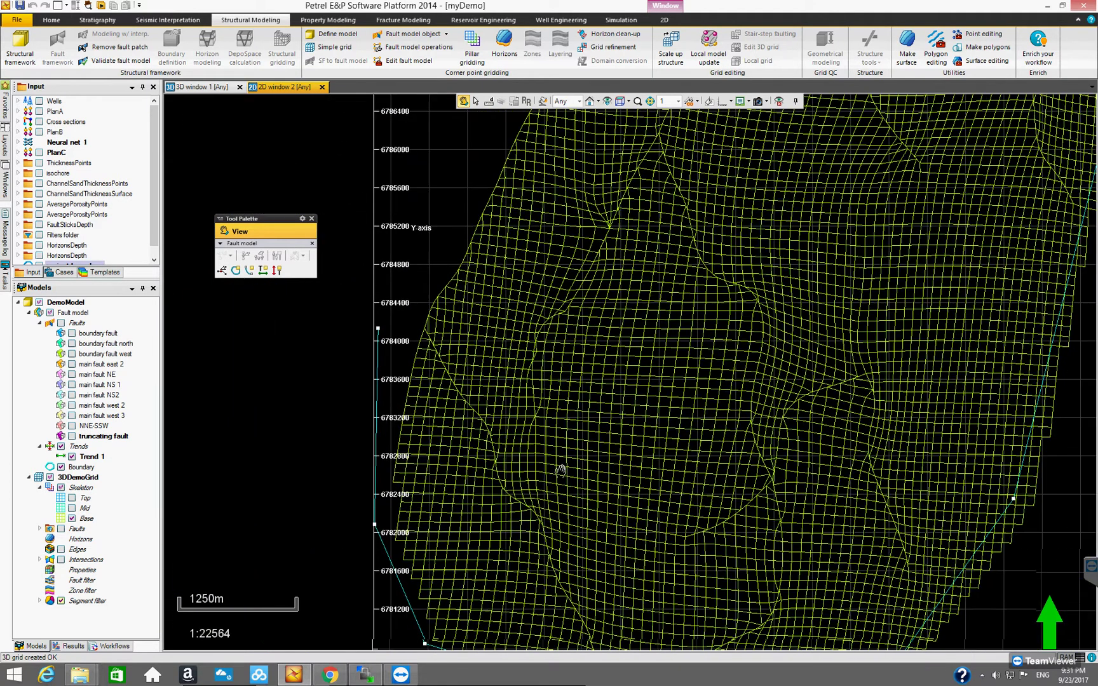
Examine the Base skeleton grid cells in the southern fault blocks and close up around the southern fault intersection.
left_click_drag(561, 470, 543, 440)
scroll(544, 453, "up", 3)
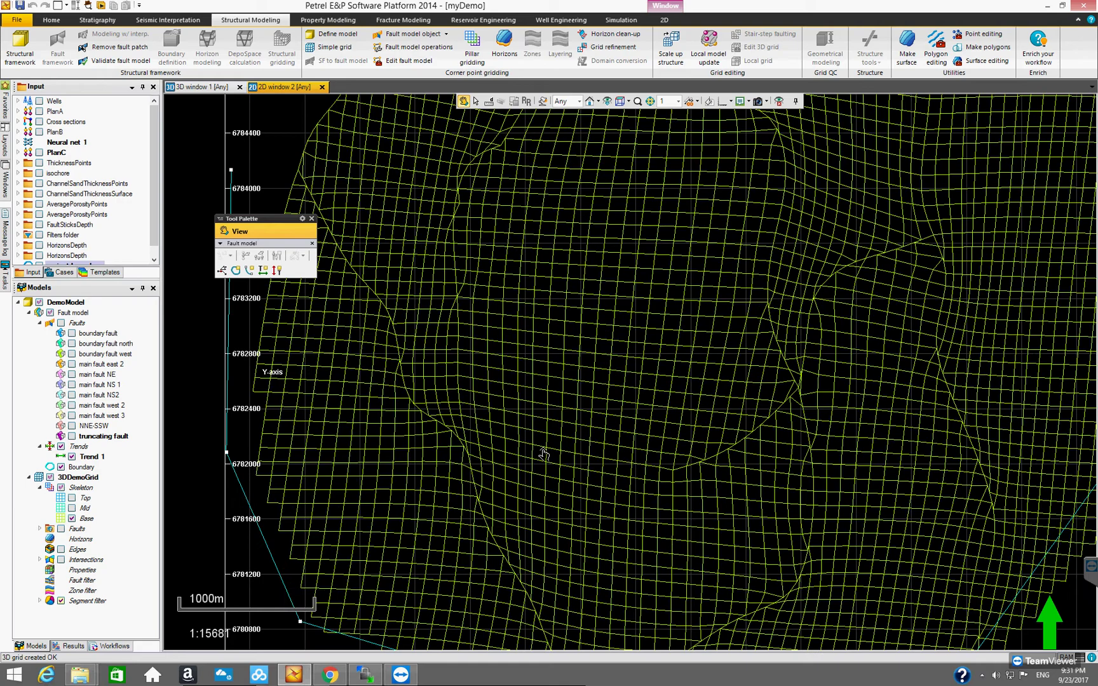
scroll(545, 461, "up", 2)
scroll(544, 461, "down", 3)
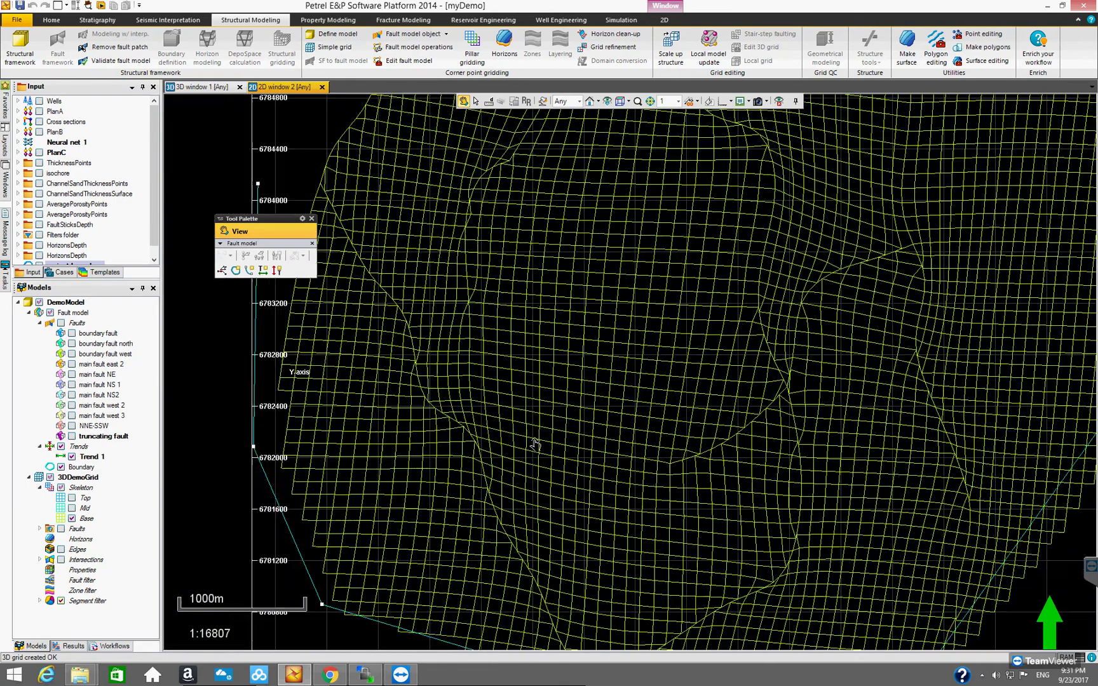
scroll(646, 460, "down", 1)
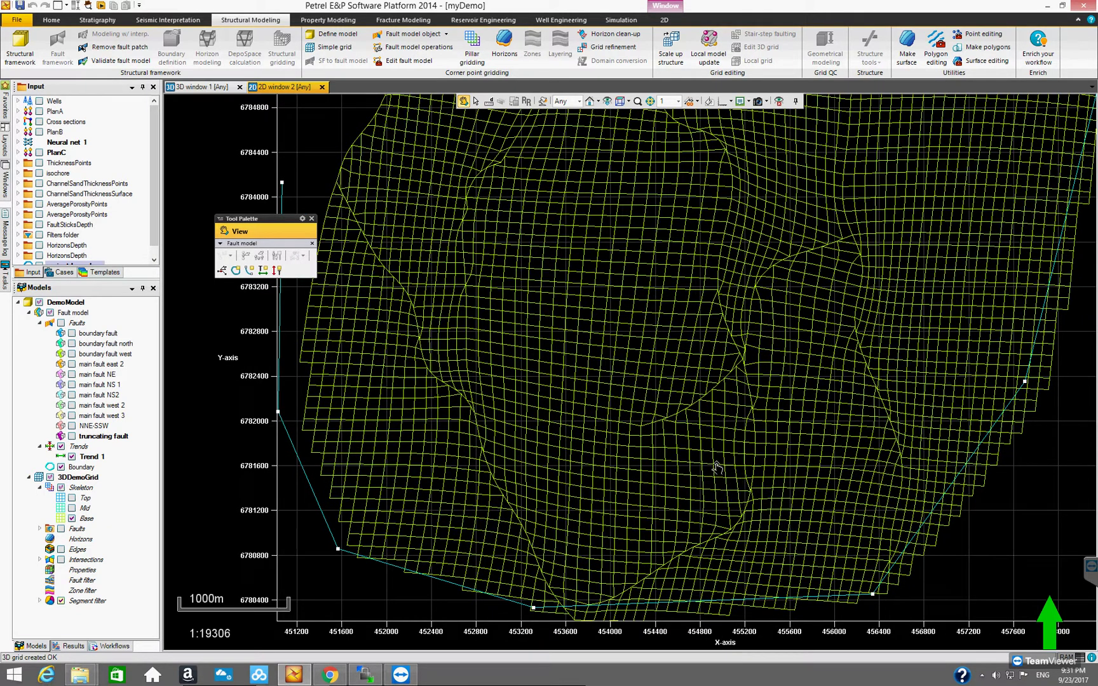
scroll(717, 470, "up", 1)
left_click_drag(809, 410, 789, 431)
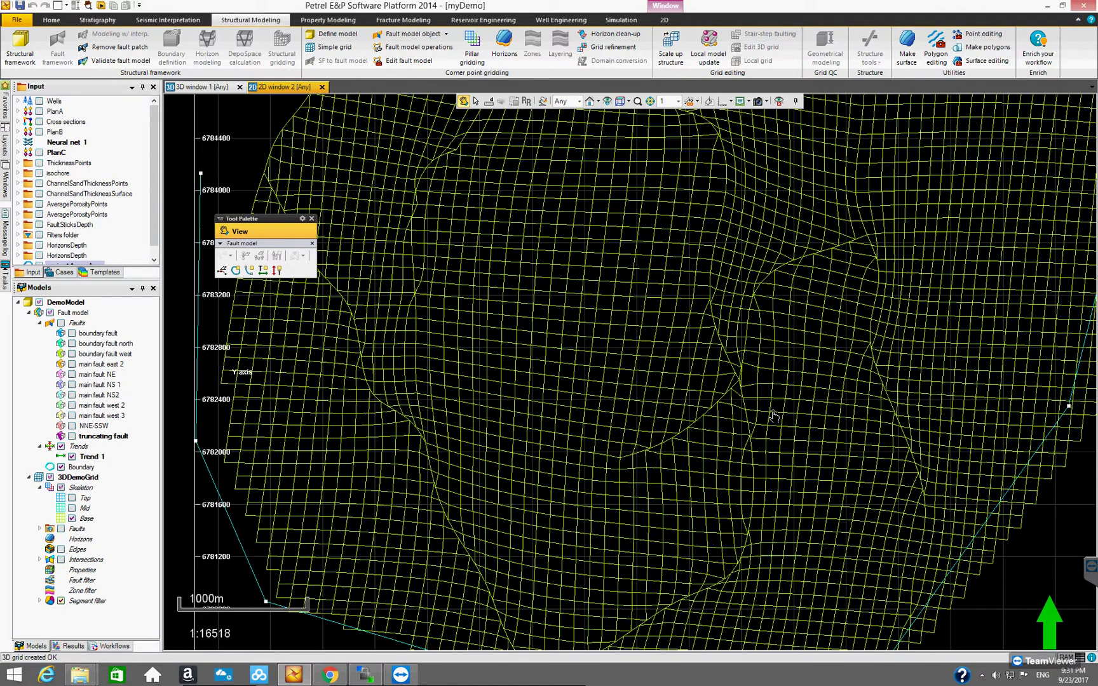
scroll(775, 435, "up", 3)
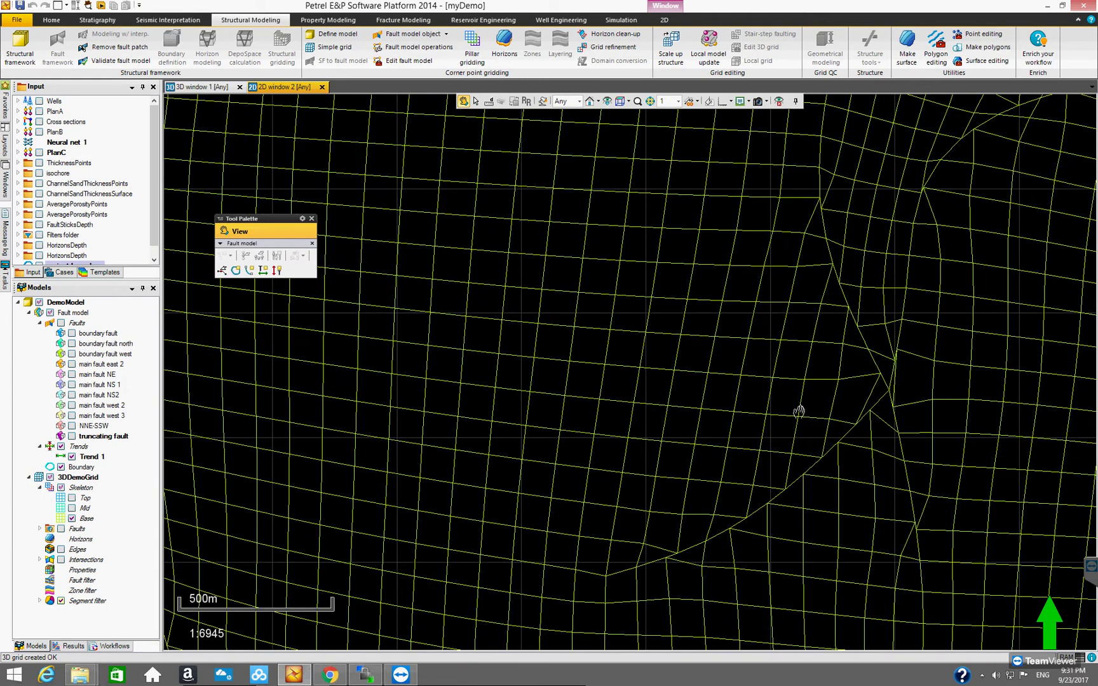
left_click_drag(767, 417, 649, 453)
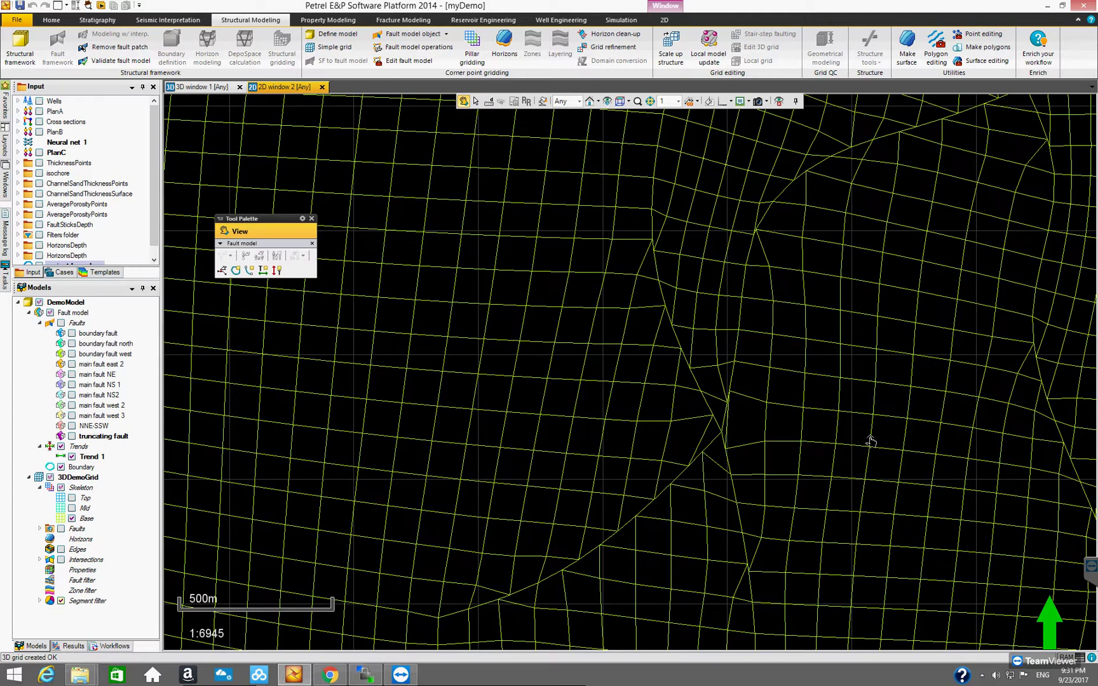
scroll(794, 361, "down", 2)
scroll(796, 372, "up", 4)
scroll(789, 351, "down", 5)
scroll(778, 325, "down", 3)
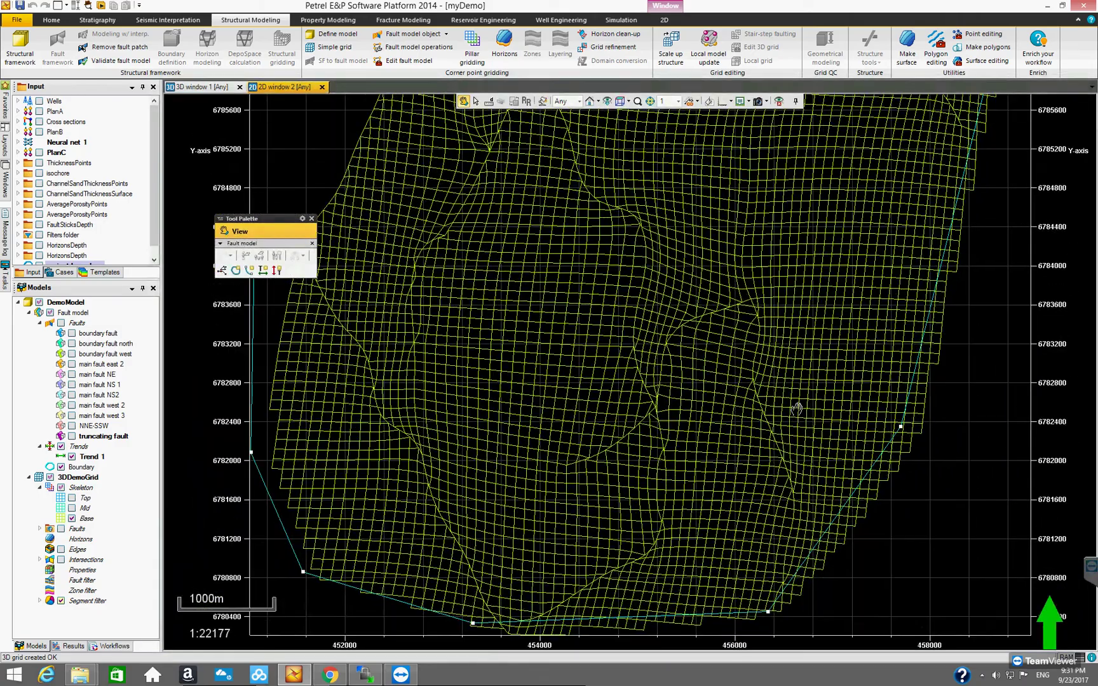
Examine the Base skeleton cells along the north-eastern faults and across the full extent of the grid.
scroll(785, 445, "up", 3)
left_click_drag(786, 463, 764, 527)
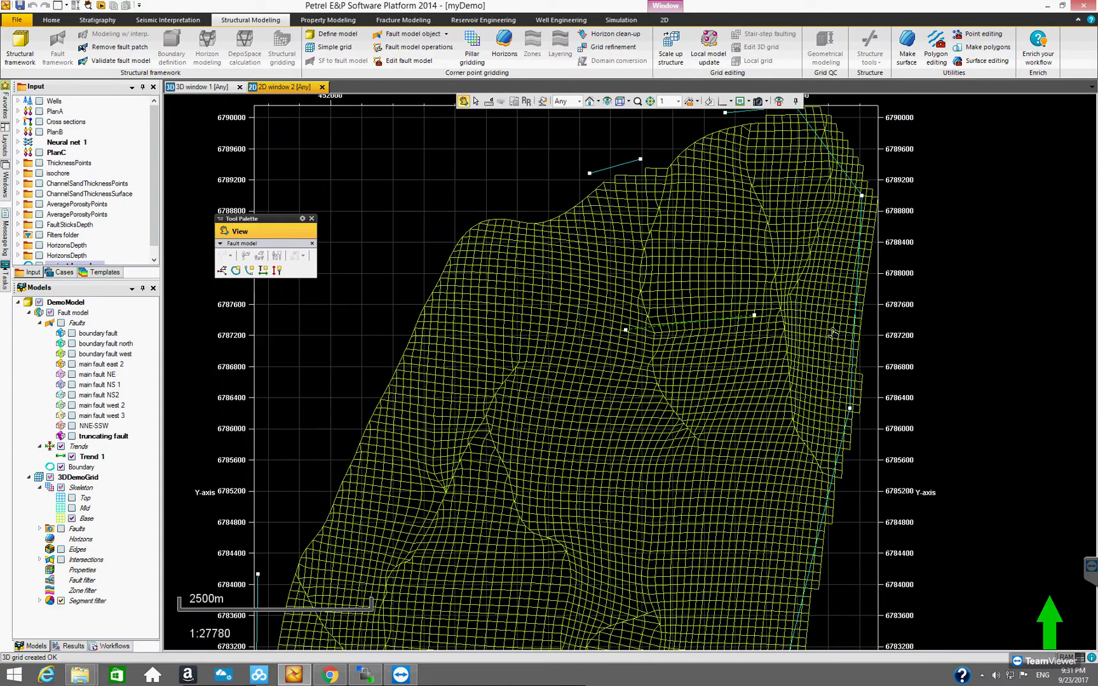
scroll(832, 331, "up", 5)
left_click_drag(788, 347, 723, 466)
left_click_drag(793, 405, 713, 502)
scroll(719, 474, "down", 5)
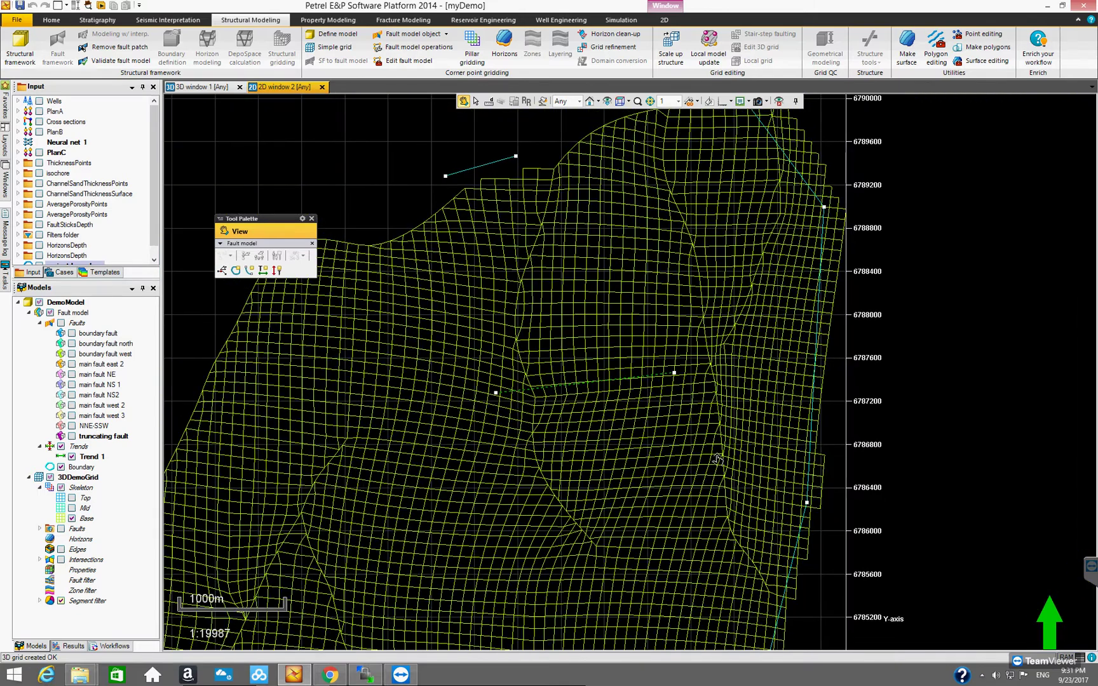
left_click_drag(628, 446, 772, 309)
scroll(740, 388, "down", 2)
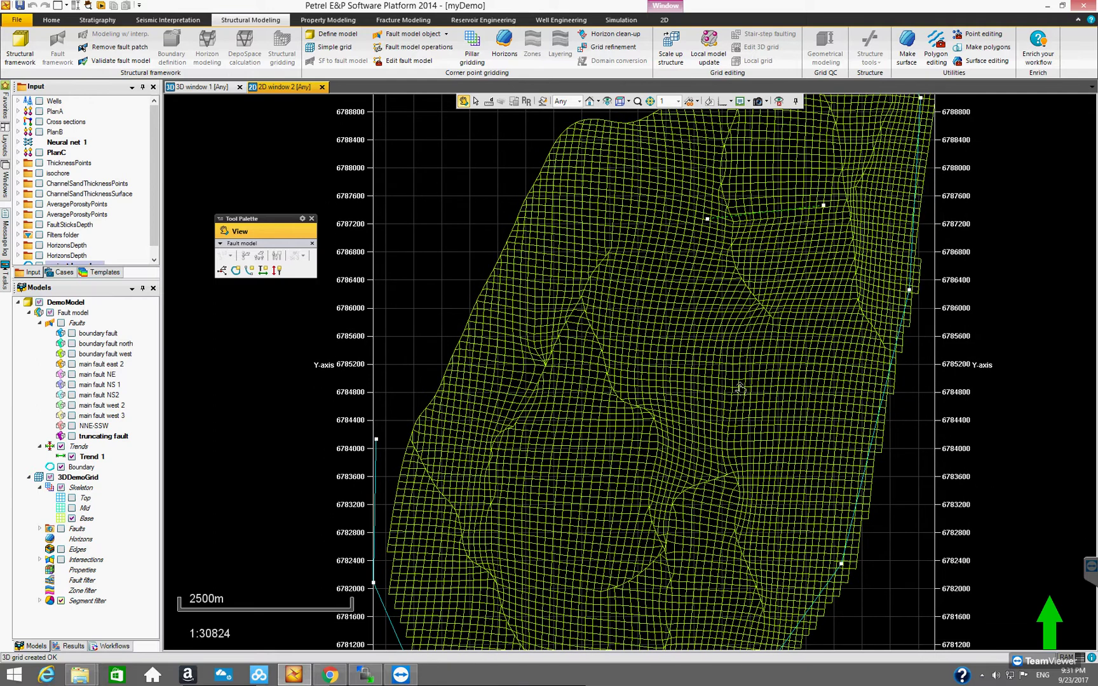
scroll(740, 386, "up", 1)
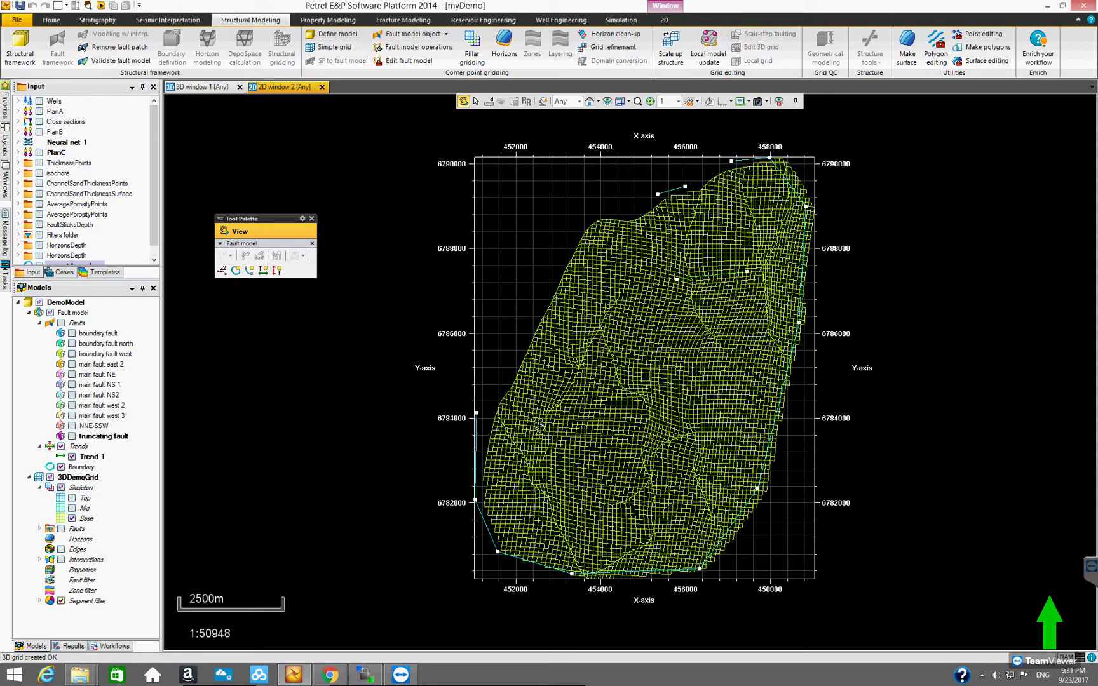
Replace the Base skeleton in the 2D view with the fault model's faults, briefly overlaying the faults of 3DDemoGrid for comparison.
left_click(72, 518)
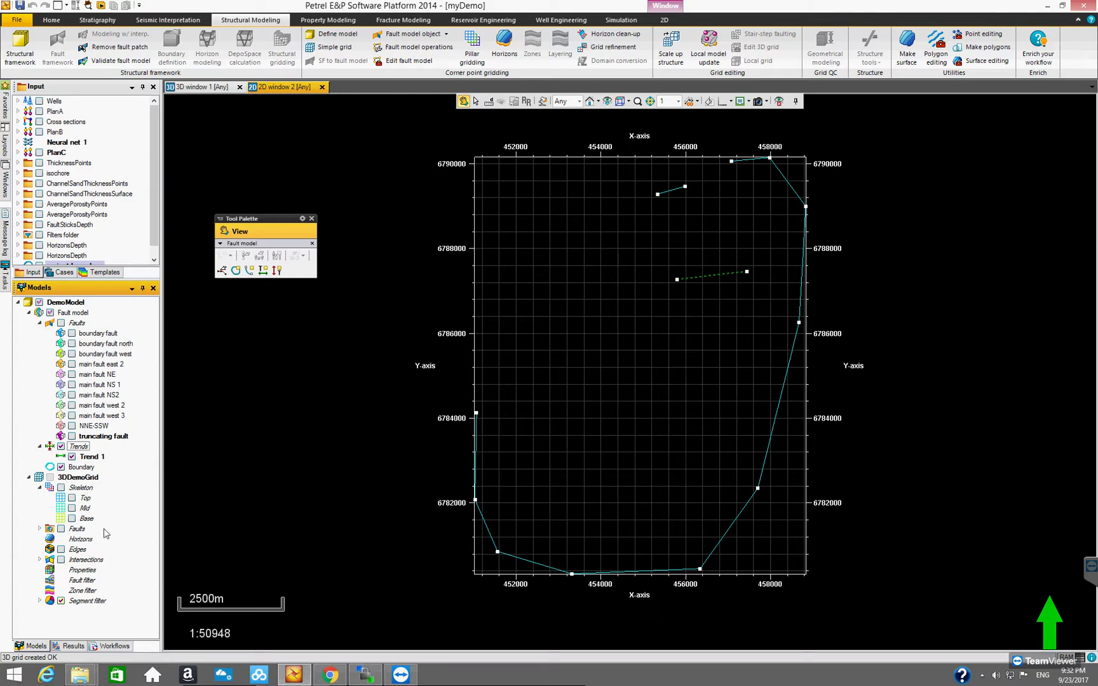
left_click(40, 488)
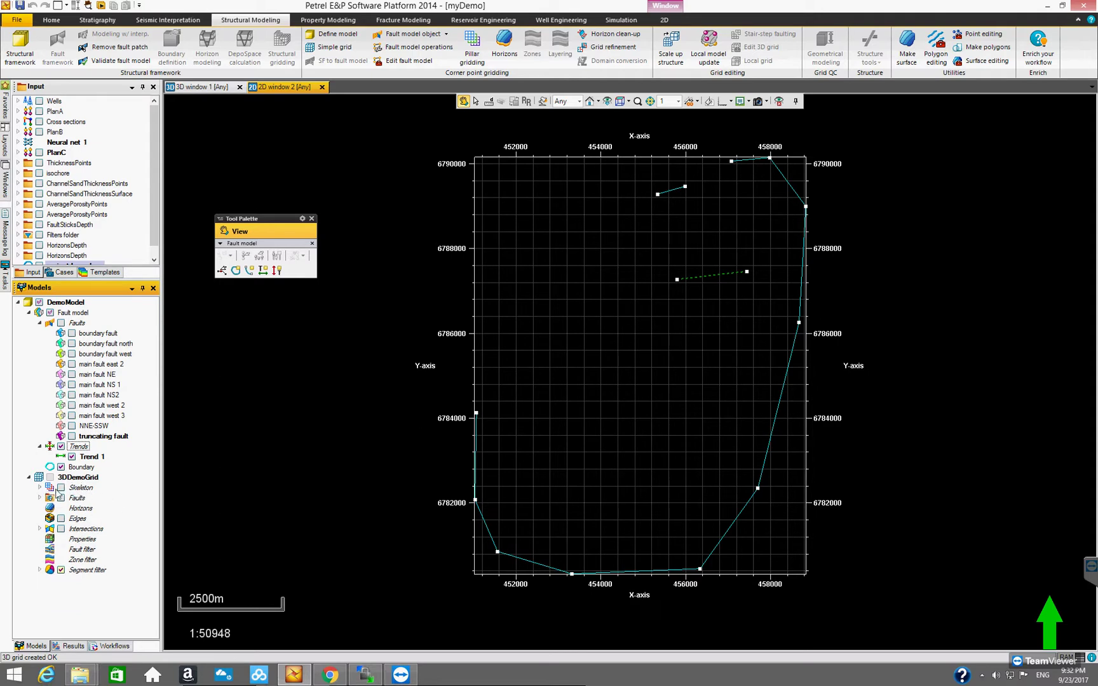
left_click(61, 498)
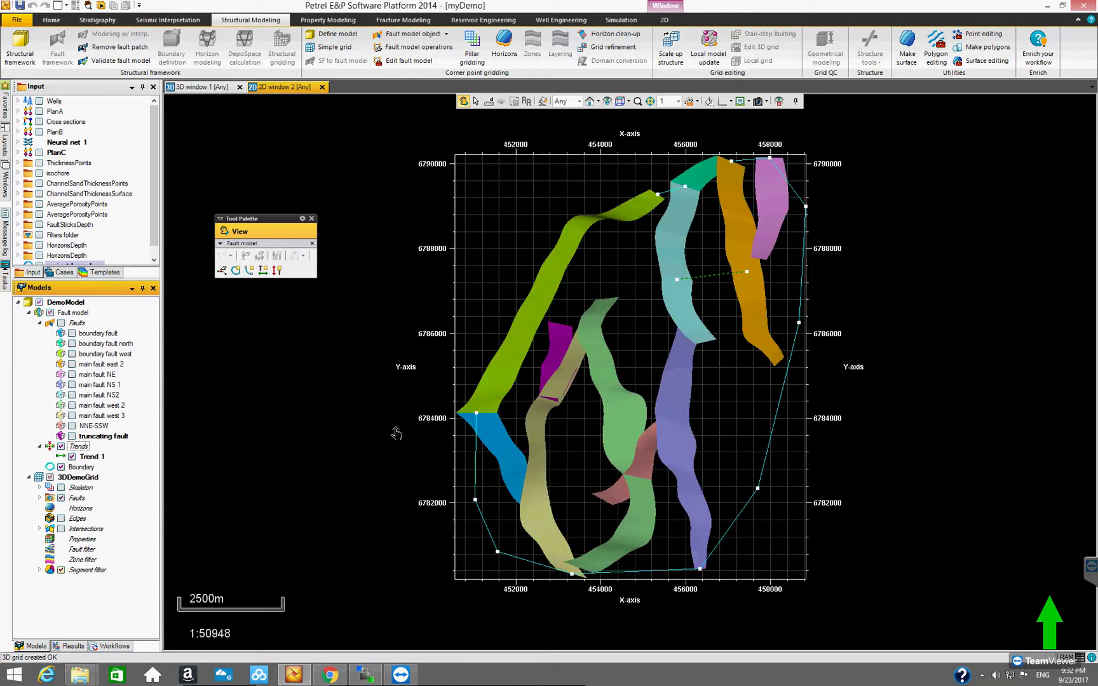
left_click(61, 322)
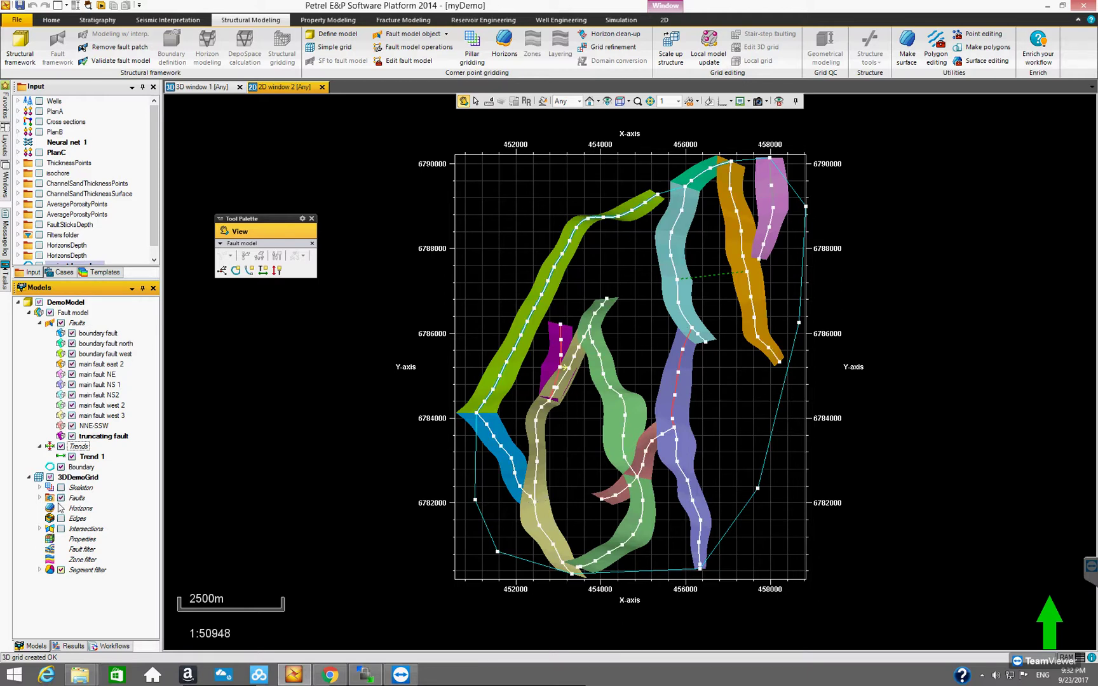
left_click(61, 498)
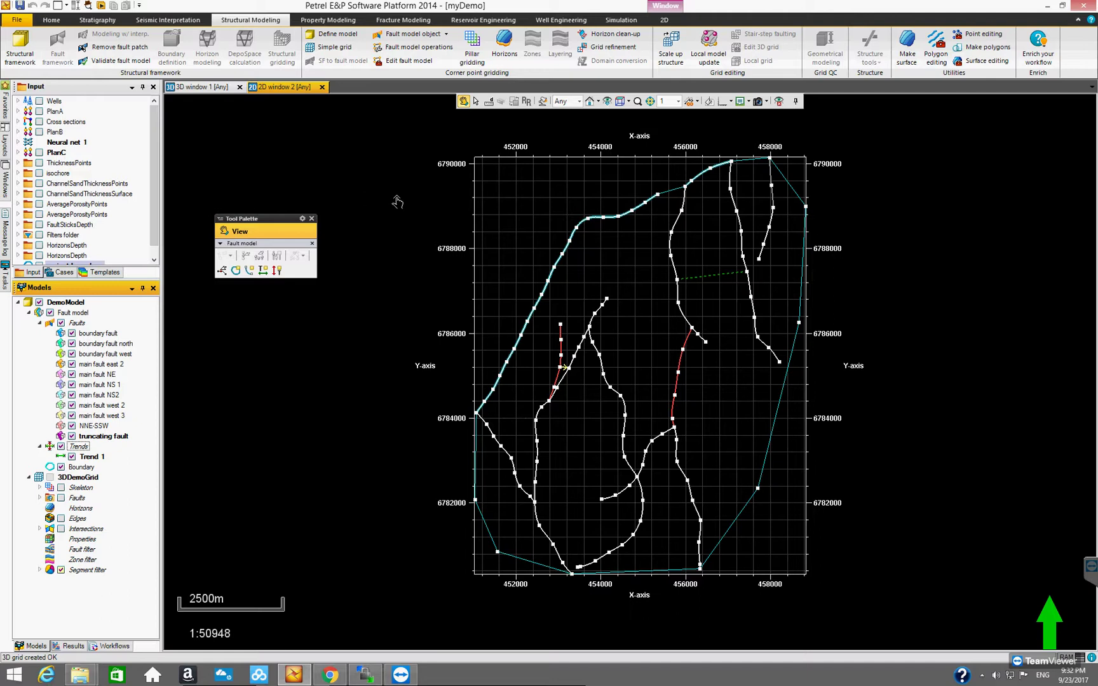
Display the faults of 3DDemoGrid in the 3D window in place of the fault model.
left_click(223, 87)
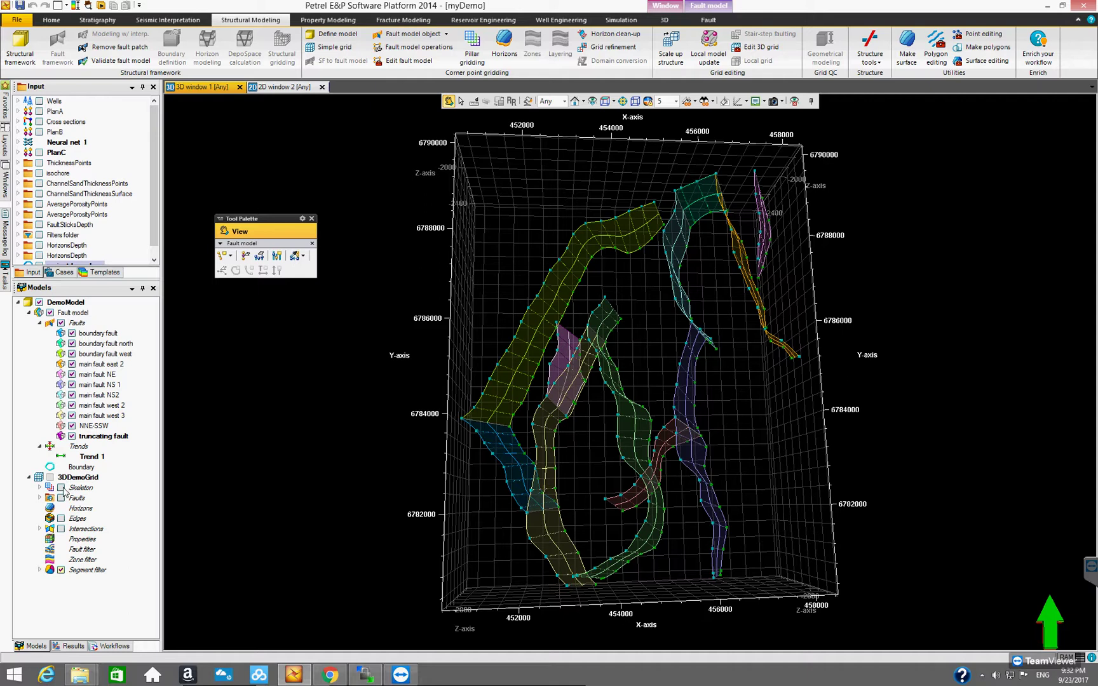
left_click(50, 313)
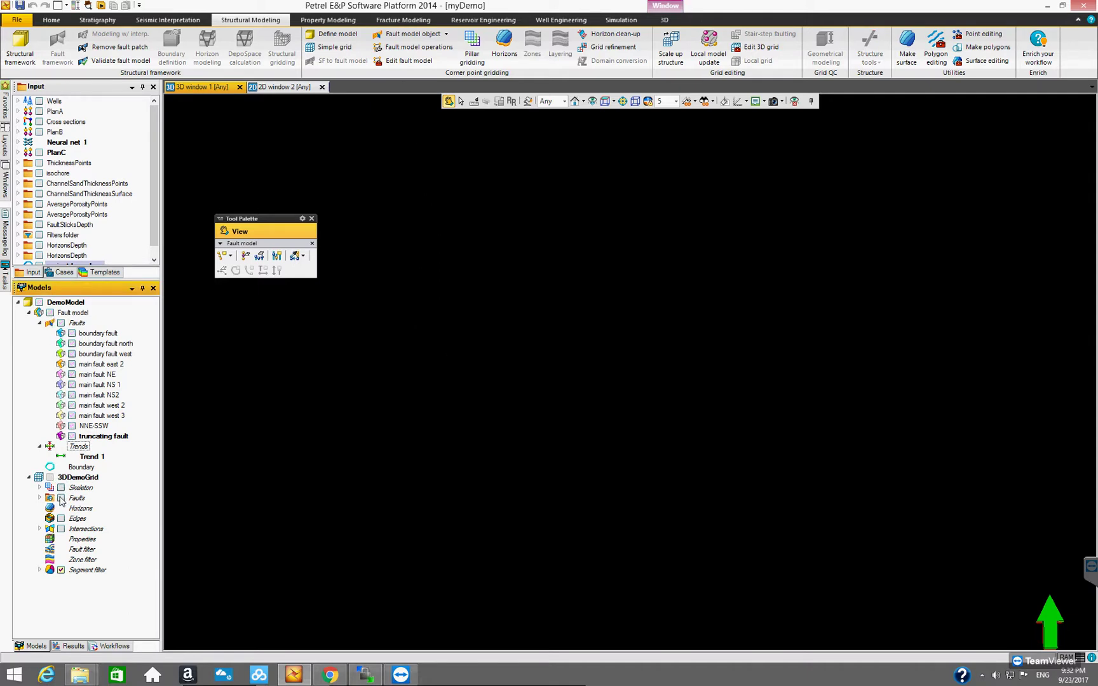
left_click(60, 499)
Inspect the 3DDemoGrid fault surfaces in 3D from several angles on a white background, and restore the black background.
left_click_drag(639, 432, 635, 363)
left_click(724, 101)
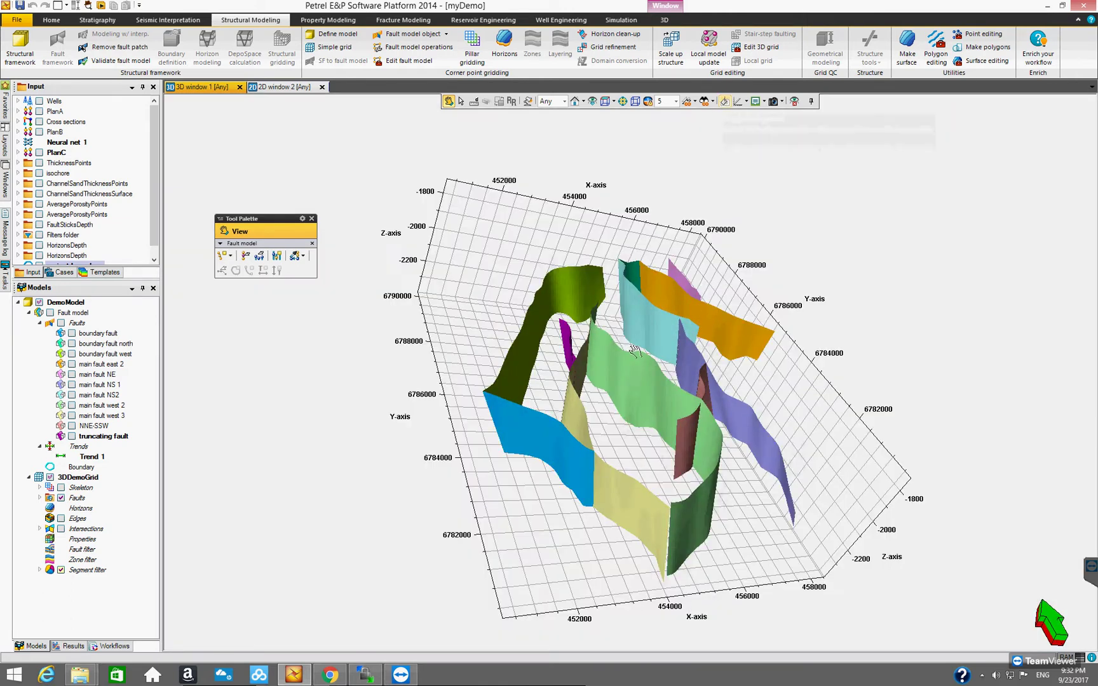
left_click_drag(600, 401, 726, 454)
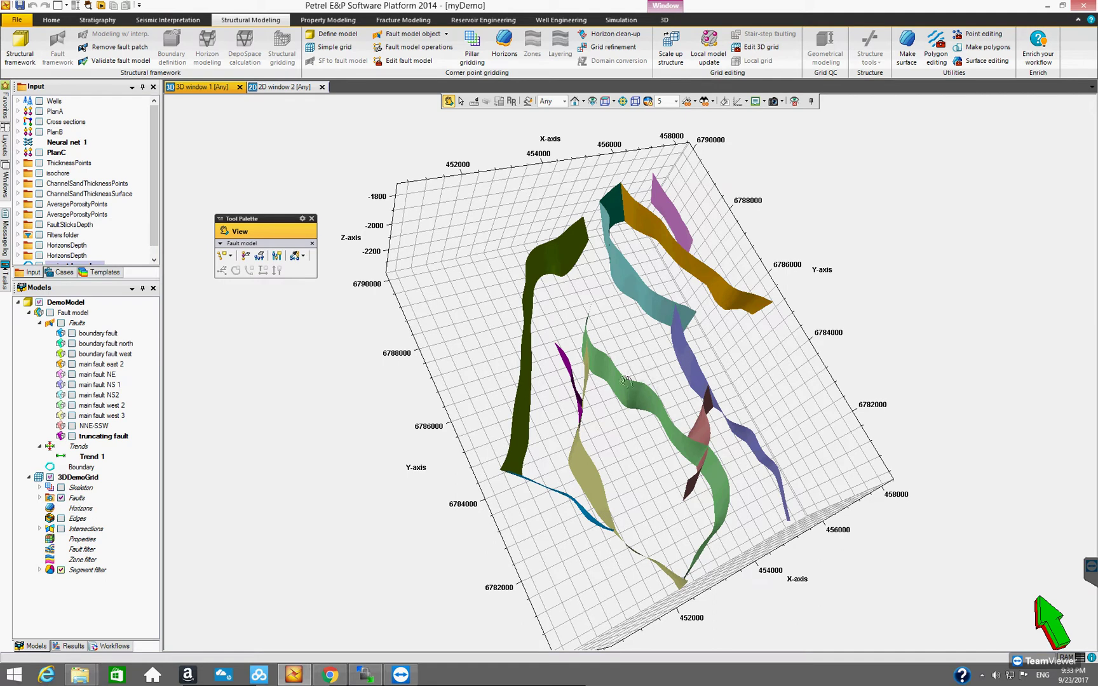
left_click_drag(651, 390, 604, 368)
left_click_drag(661, 425, 628, 418)
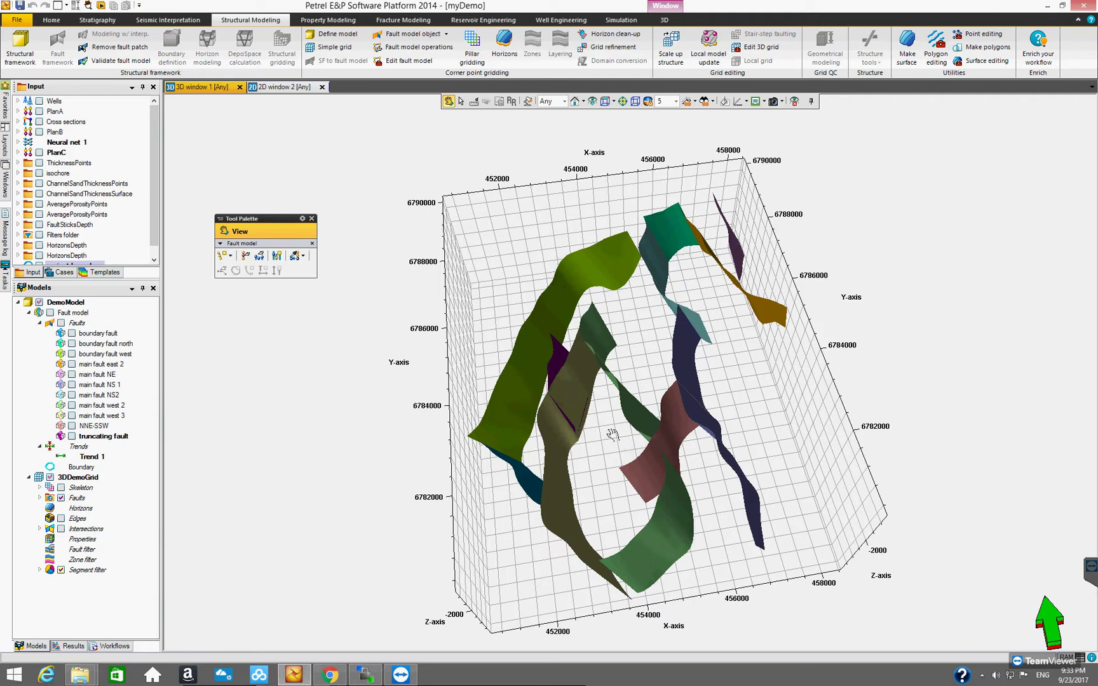
left_click_drag(612, 434, 629, 432)
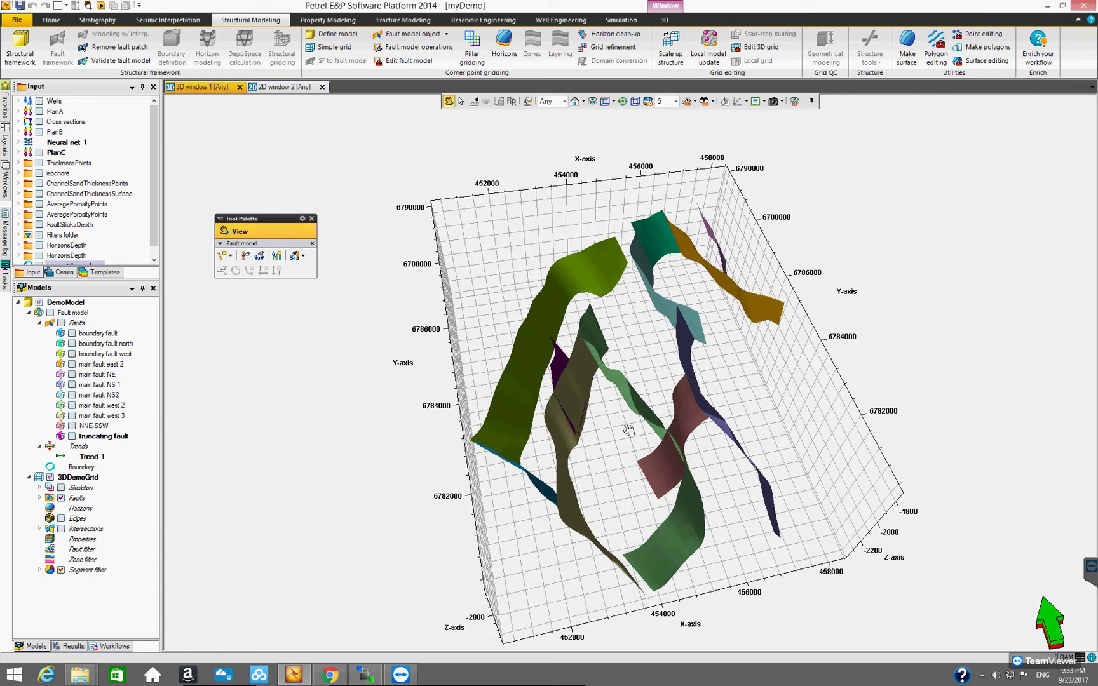
left_click(723, 103)
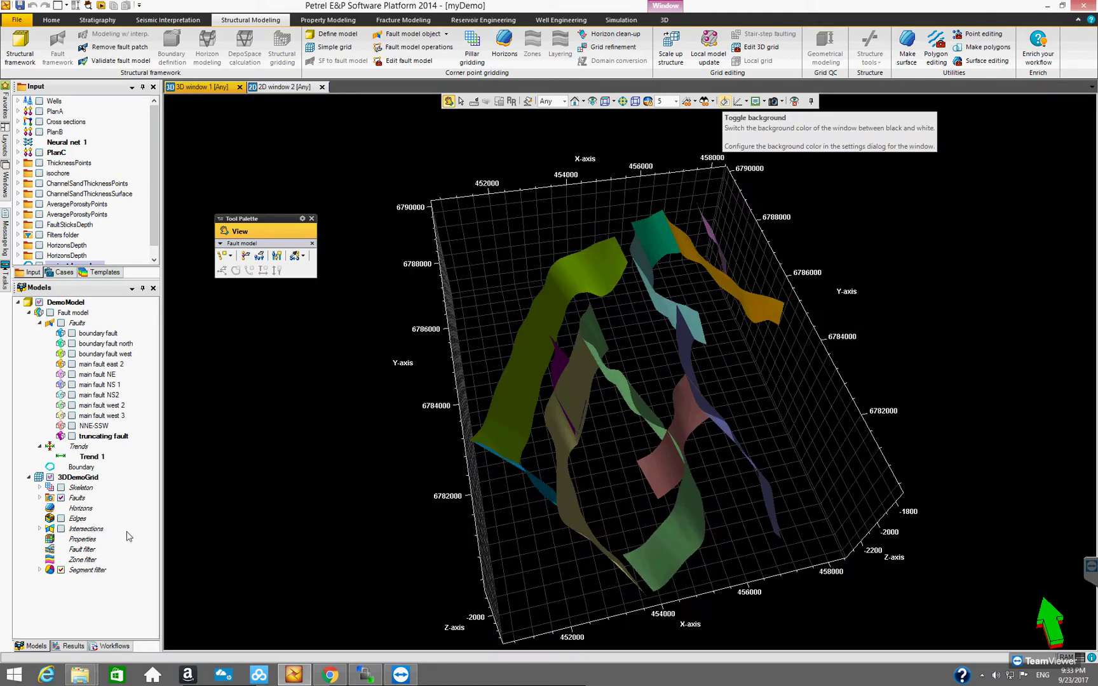
List the segments of 3DDemoGrid's segment filter and display the Mid skeleton in the 2D window.
left_click(40, 571)
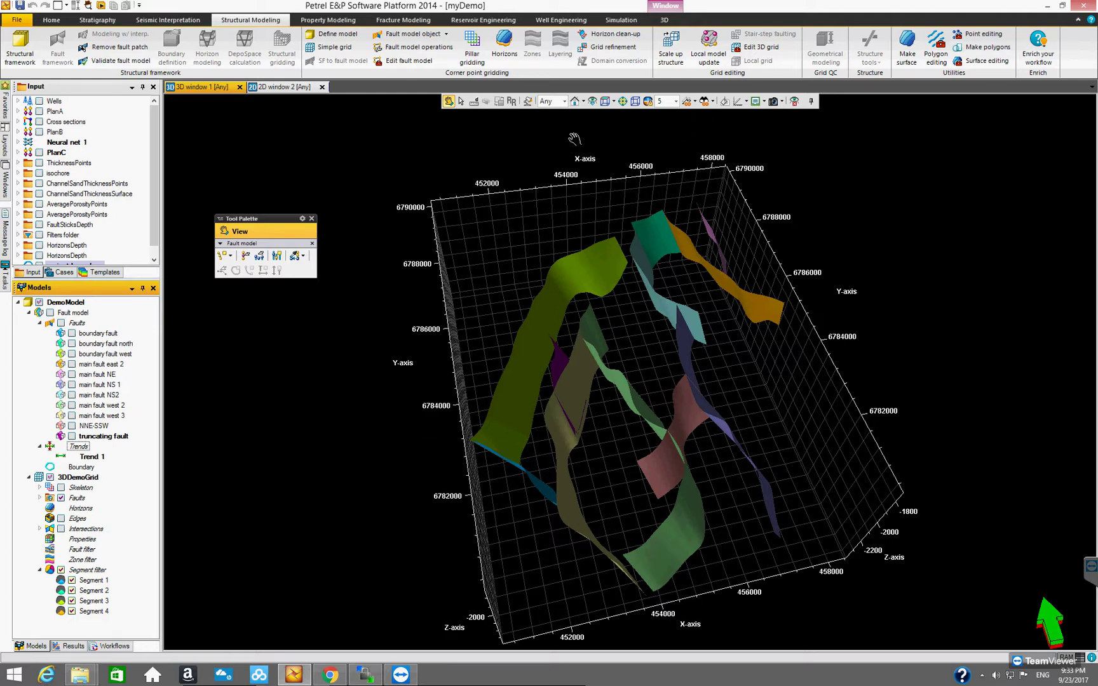
left_click(293, 88)
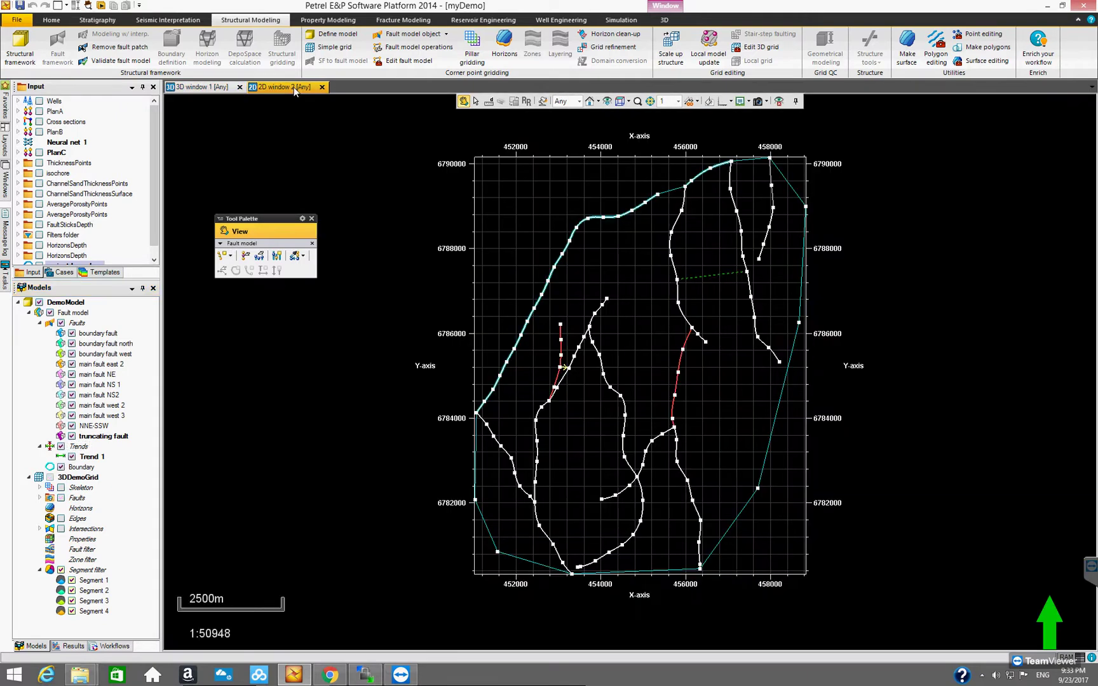
left_click(71, 584)
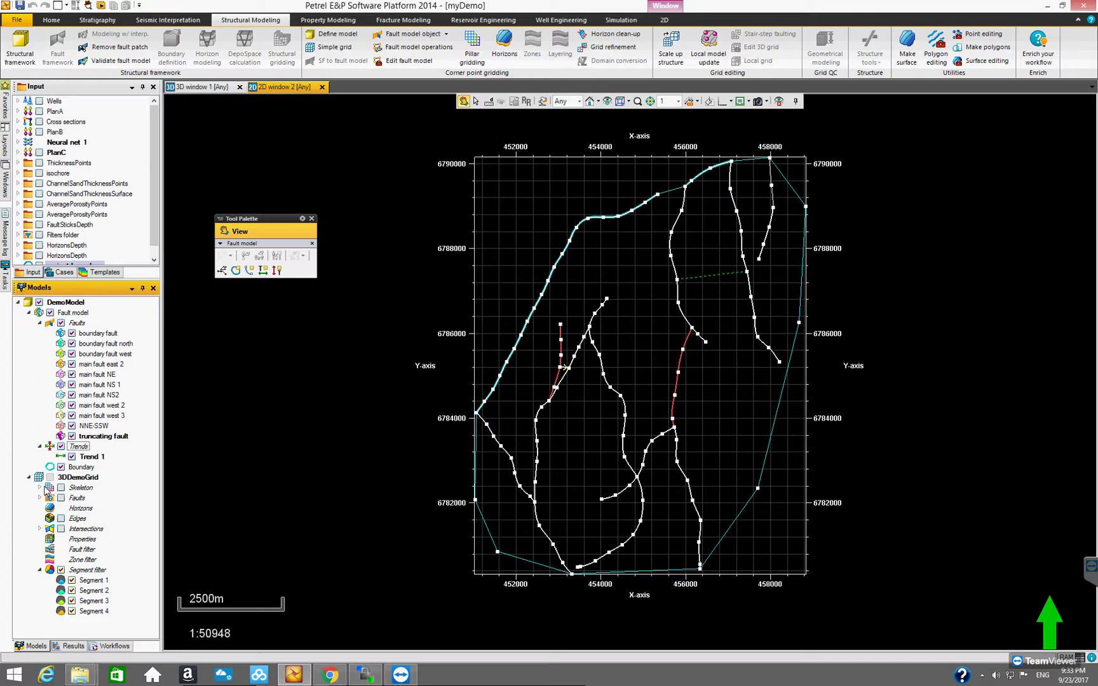
left_click(40, 488)
left_click(72, 508)
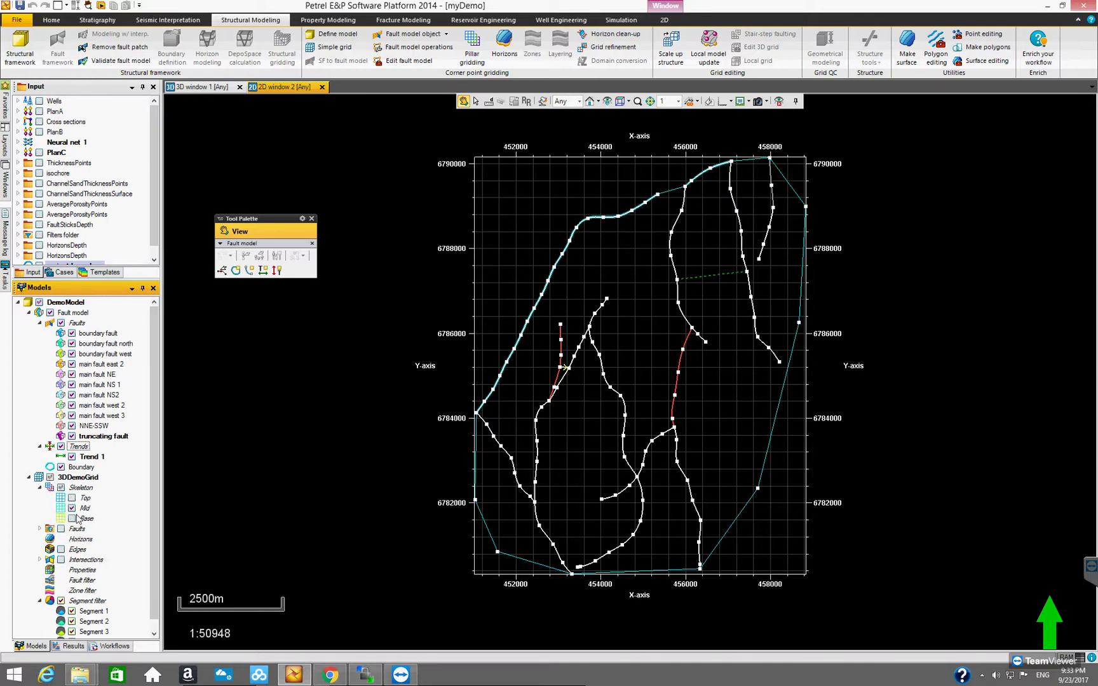
scroll(151, 478, "down", 1)
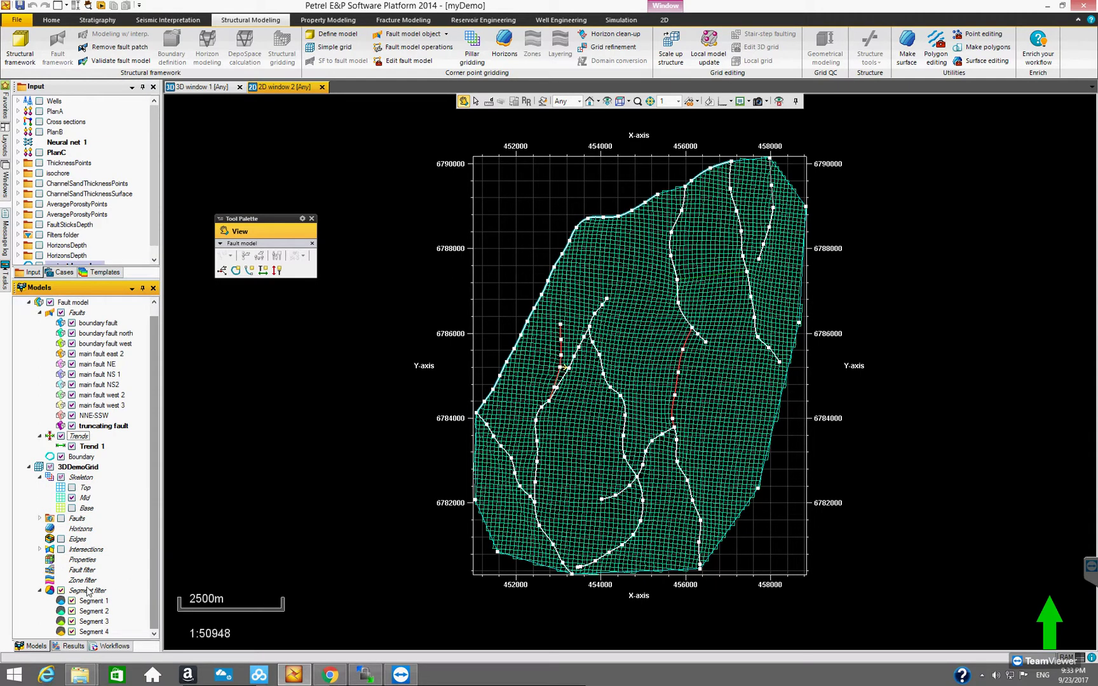
left_click(62, 592)
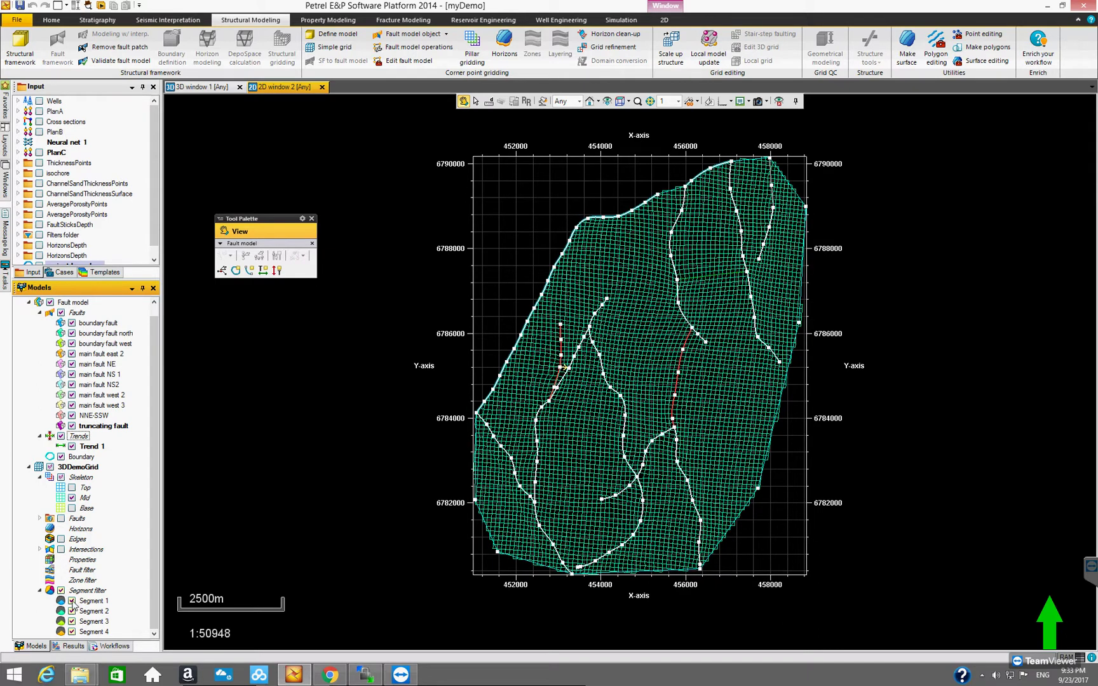
Filter Segments 1, 2 and 3 out of the Mid skeleton one at a time, restoring each, to identify the area each covers.
left_click(72, 601)
left_click(72, 601)
left_click(71, 602)
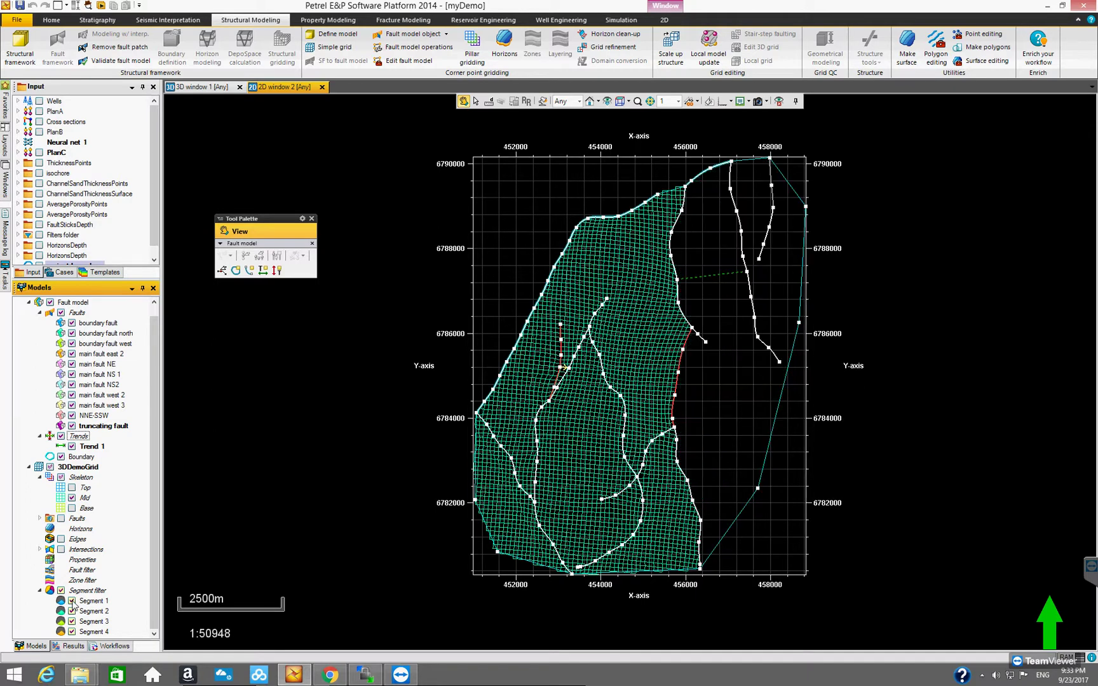
left_click(72, 602)
left_click(72, 611)
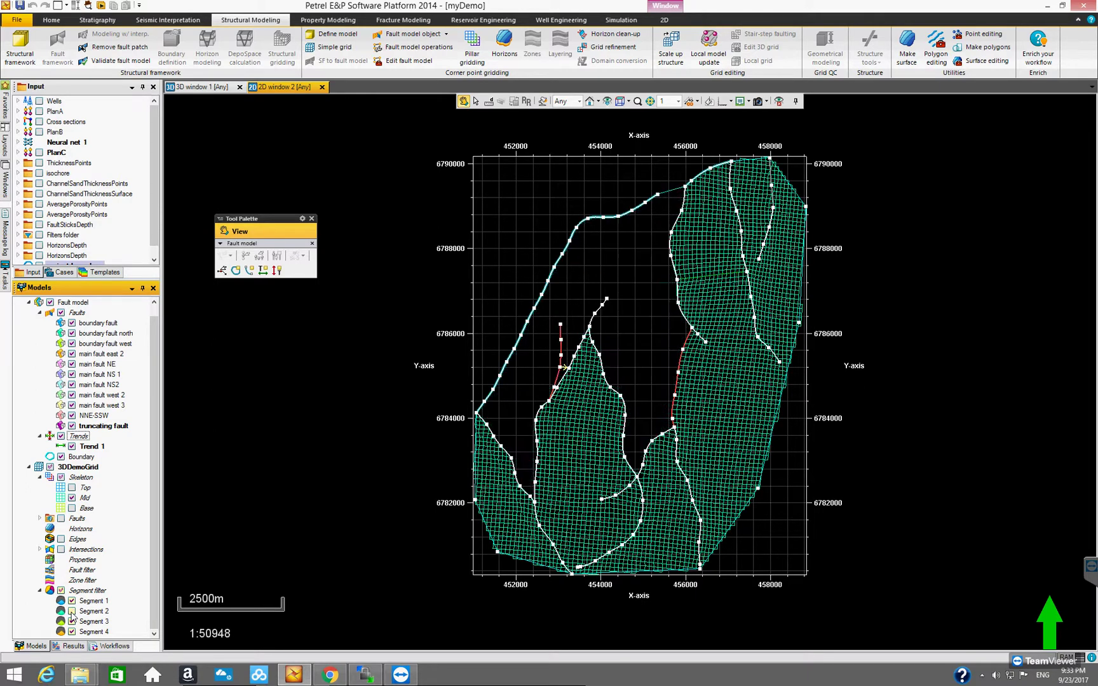
left_click(72, 611)
left_click(72, 611)
left_click(72, 612)
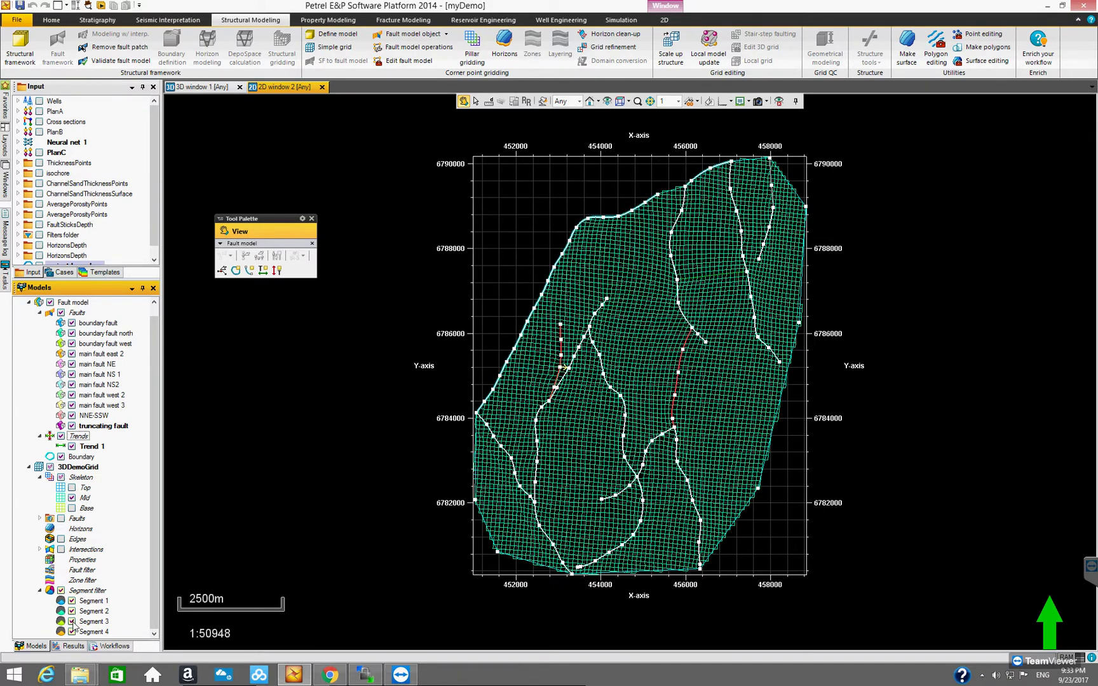
left_click(72, 622)
left_click(72, 622)
Check the area covered by Segment 4 and leave it filtered out of the Mid skeleton.
left_click(72, 632)
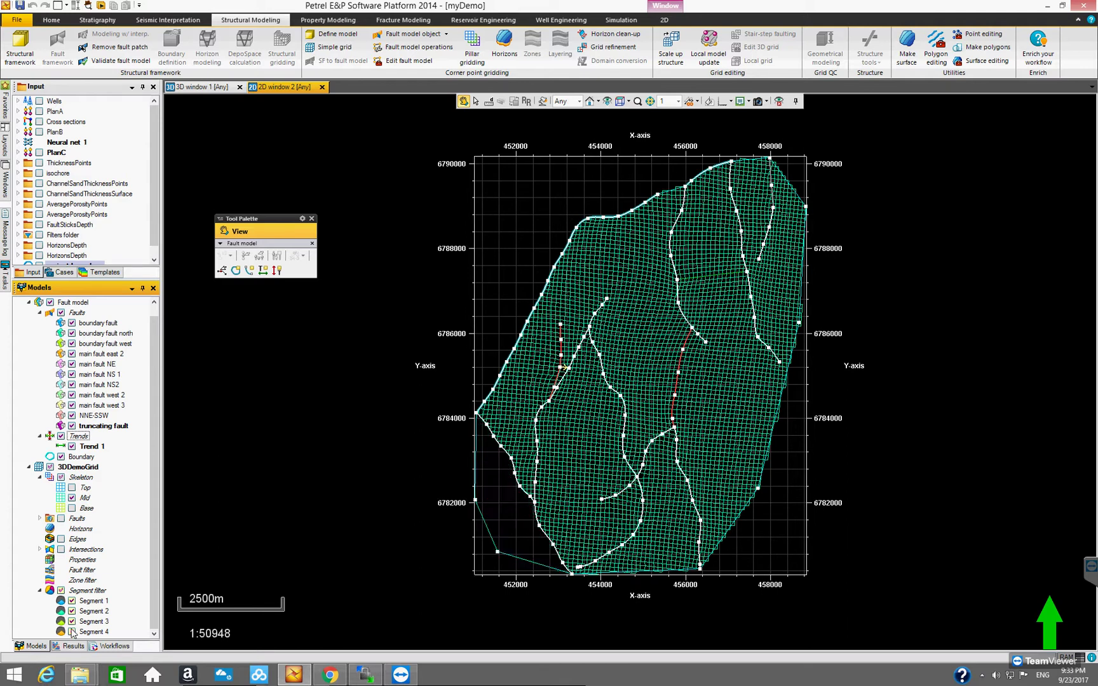
left_click(71, 632)
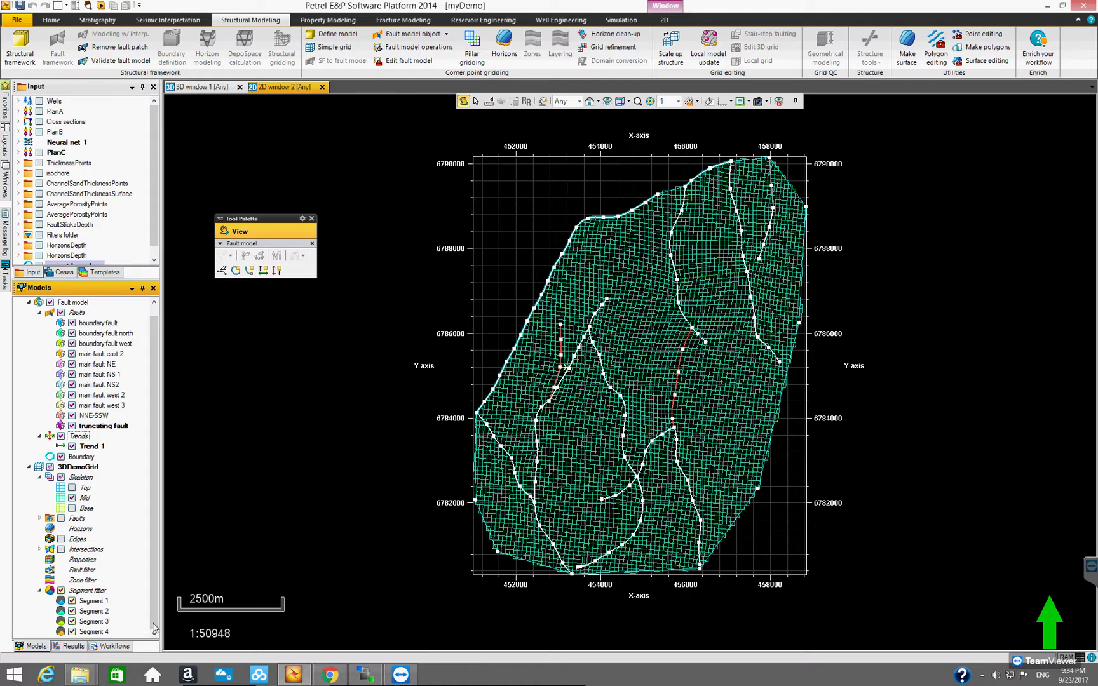
left_click(72, 633)
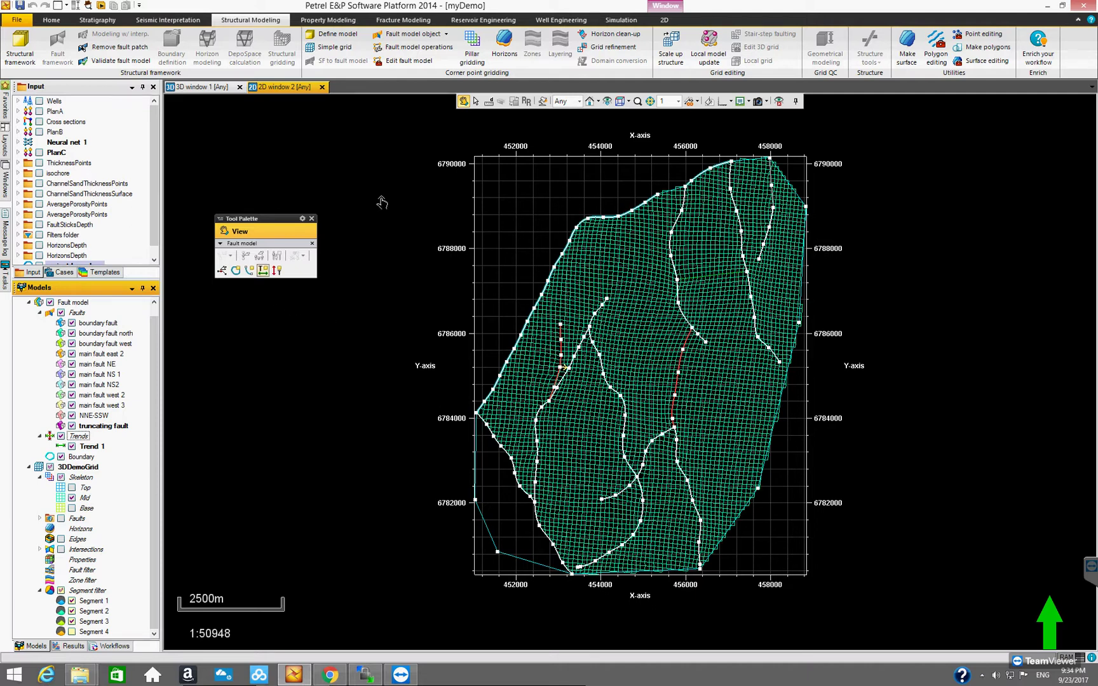
key("Escape")
left_click(506, 457)
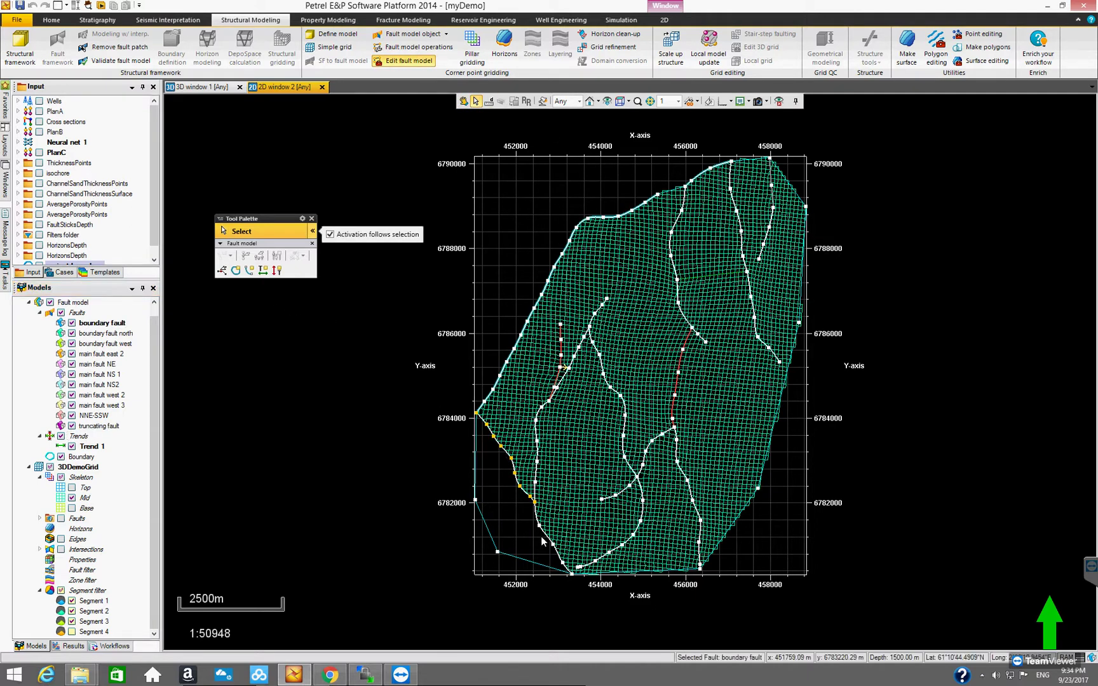
left_click(544, 537)
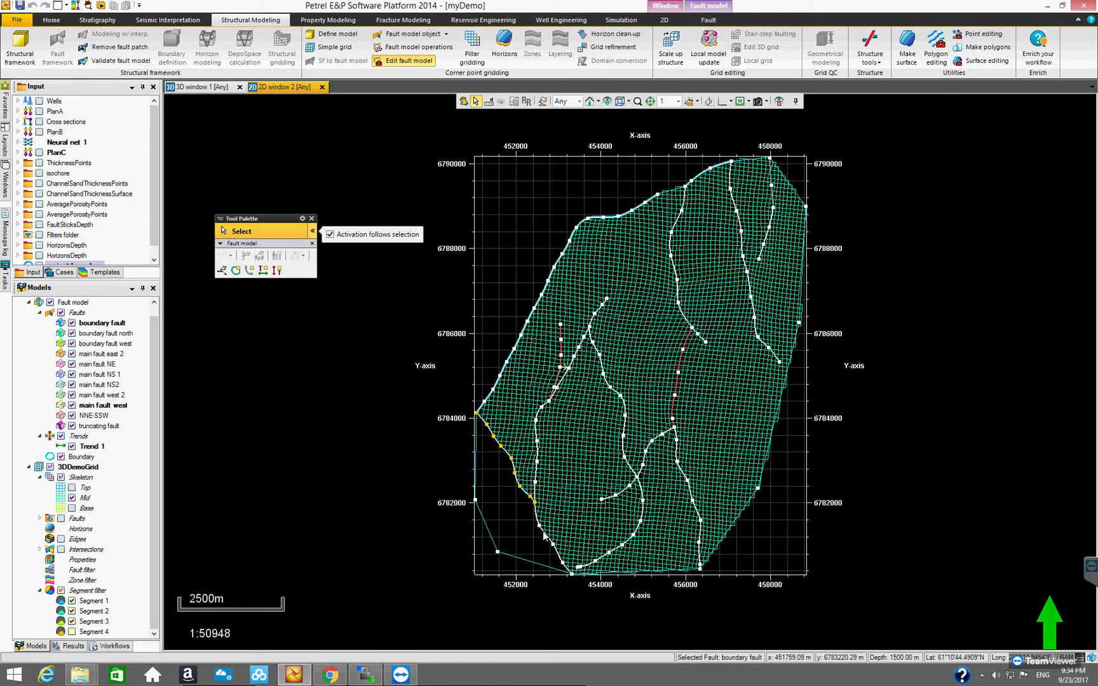
left_click(526, 497)
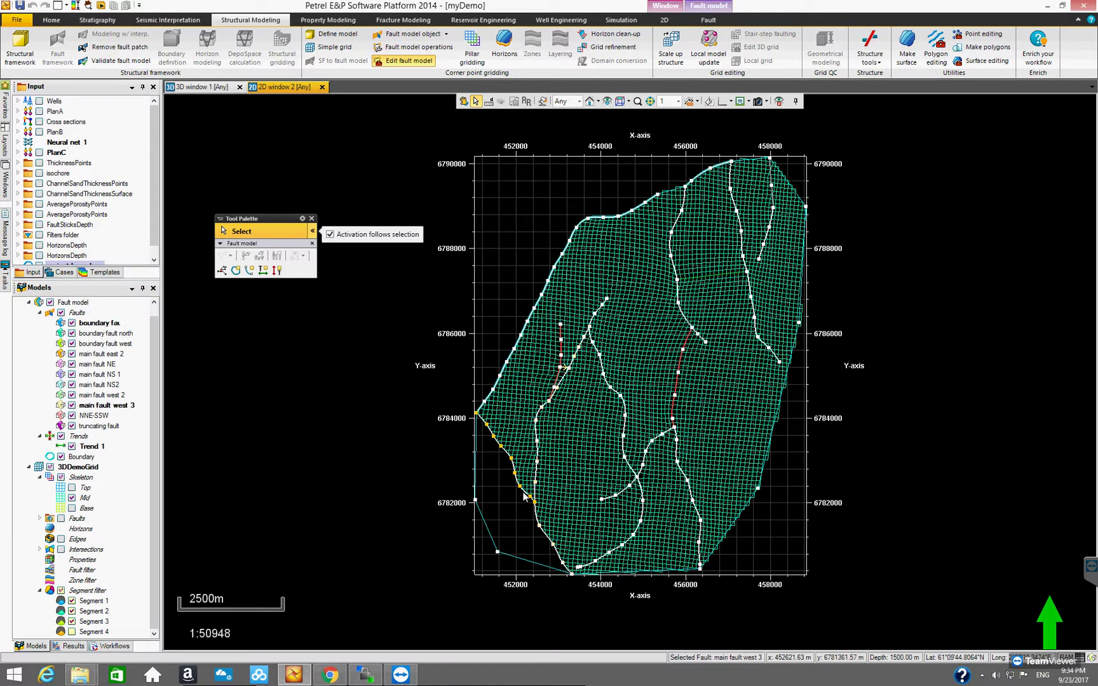
left_click(540, 531)
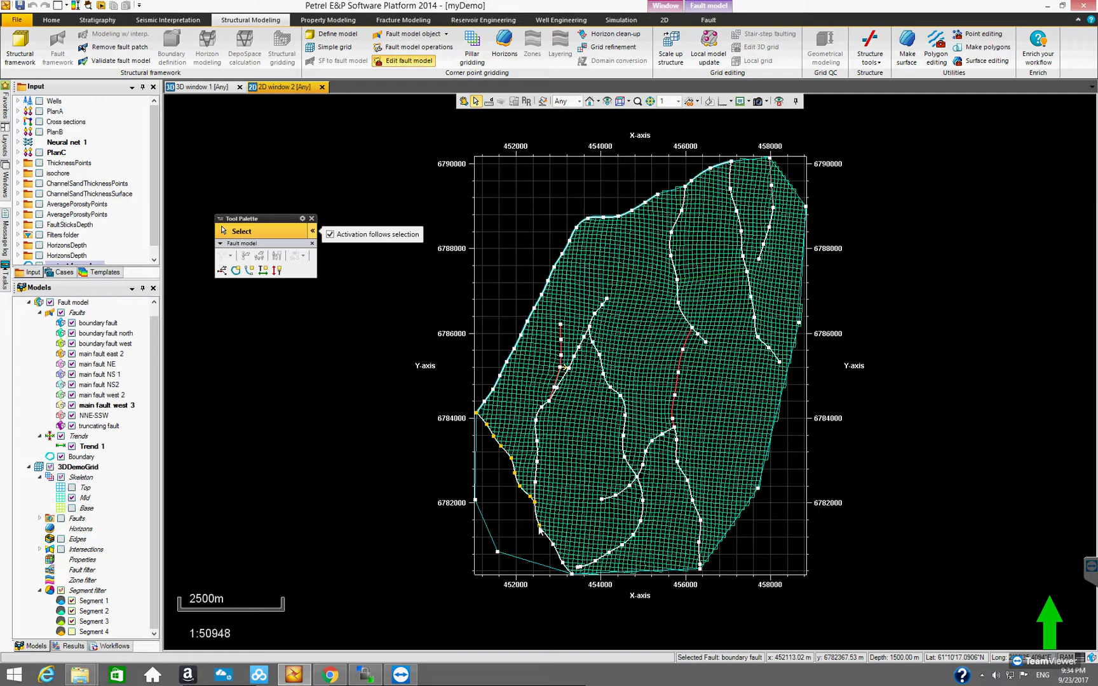
right_click(560, 559)
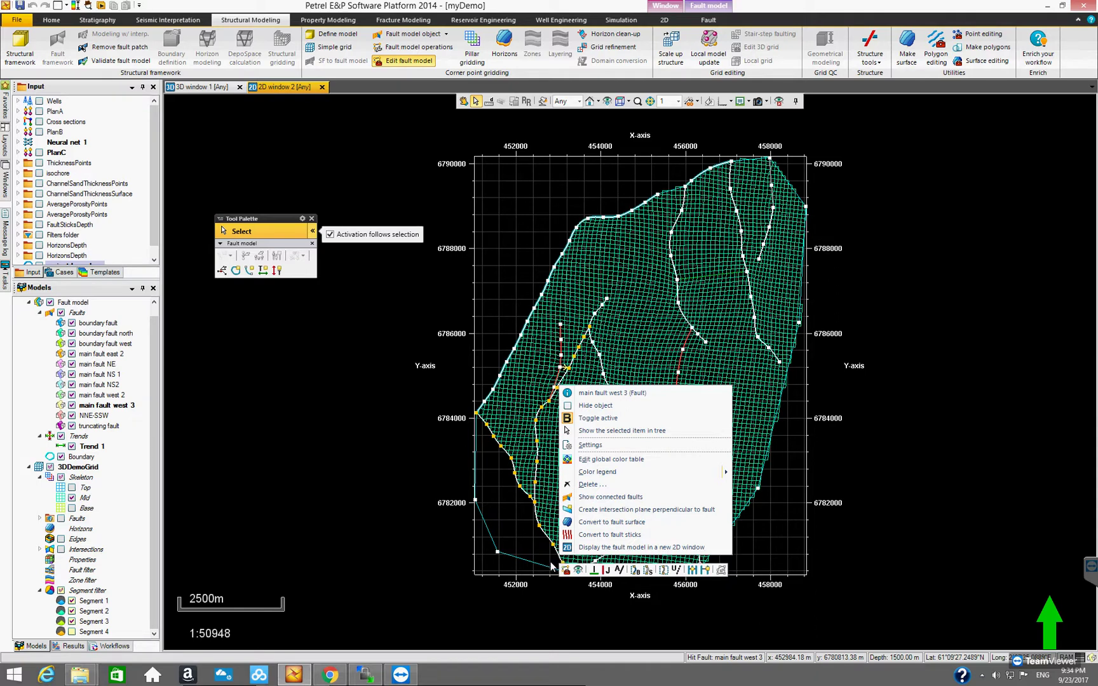
left_click(544, 566)
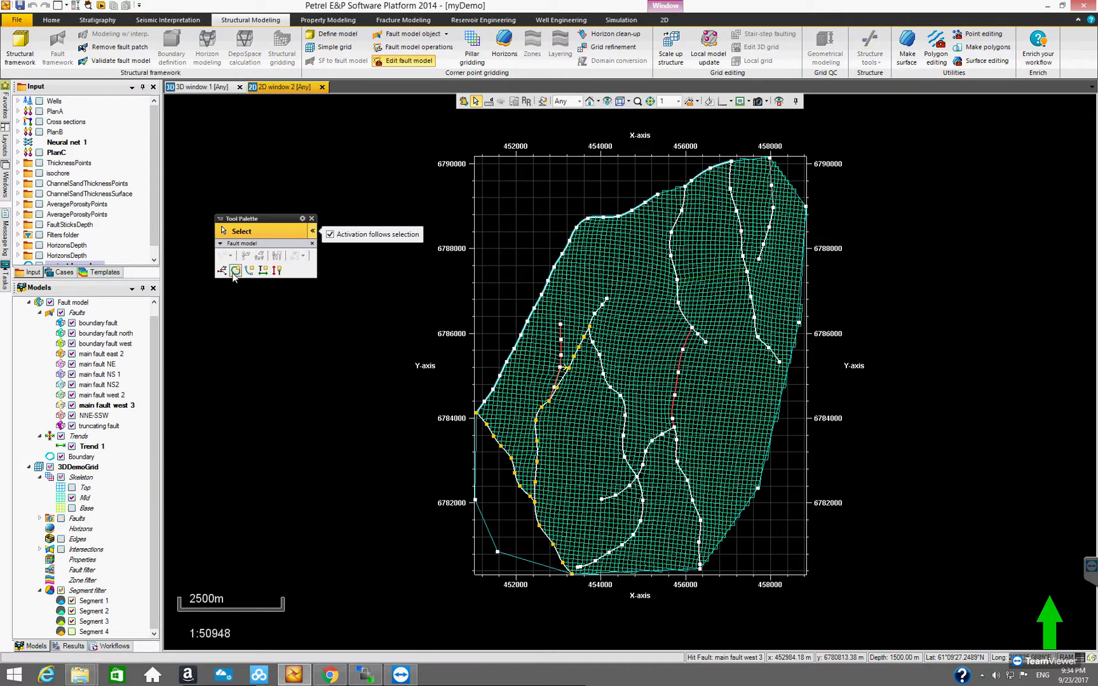
Set the boundary fault and the adjoining southern pillars of main fault west 3 as part of the grid boundary, and return to View mode.
left_click(508, 454)
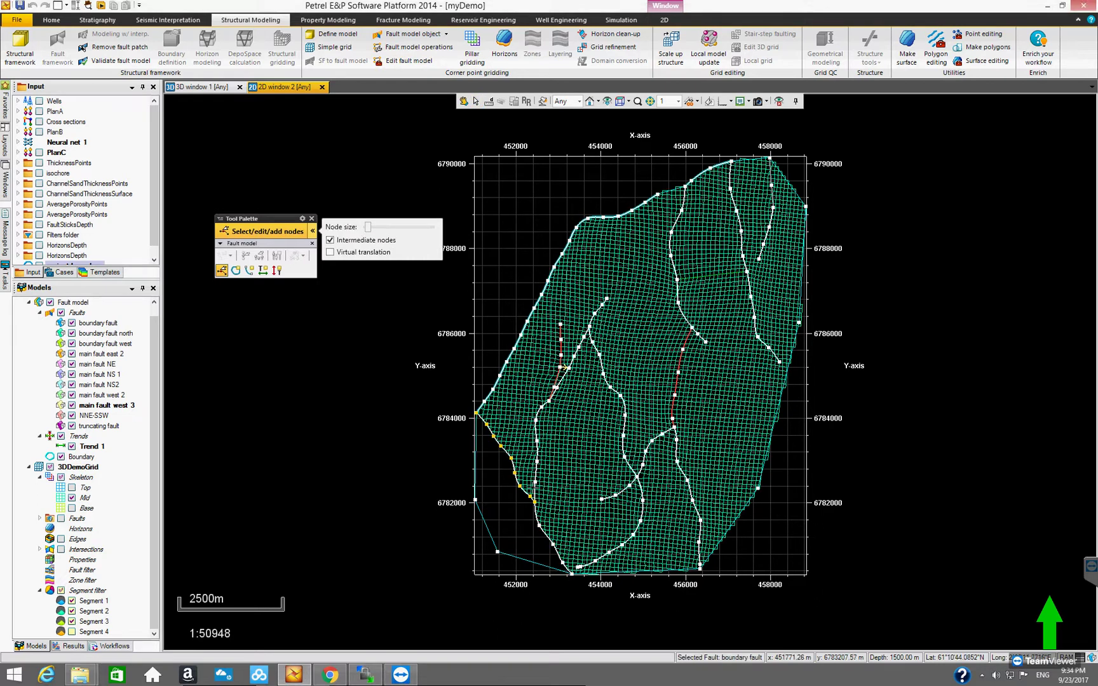
left_click(539, 526)
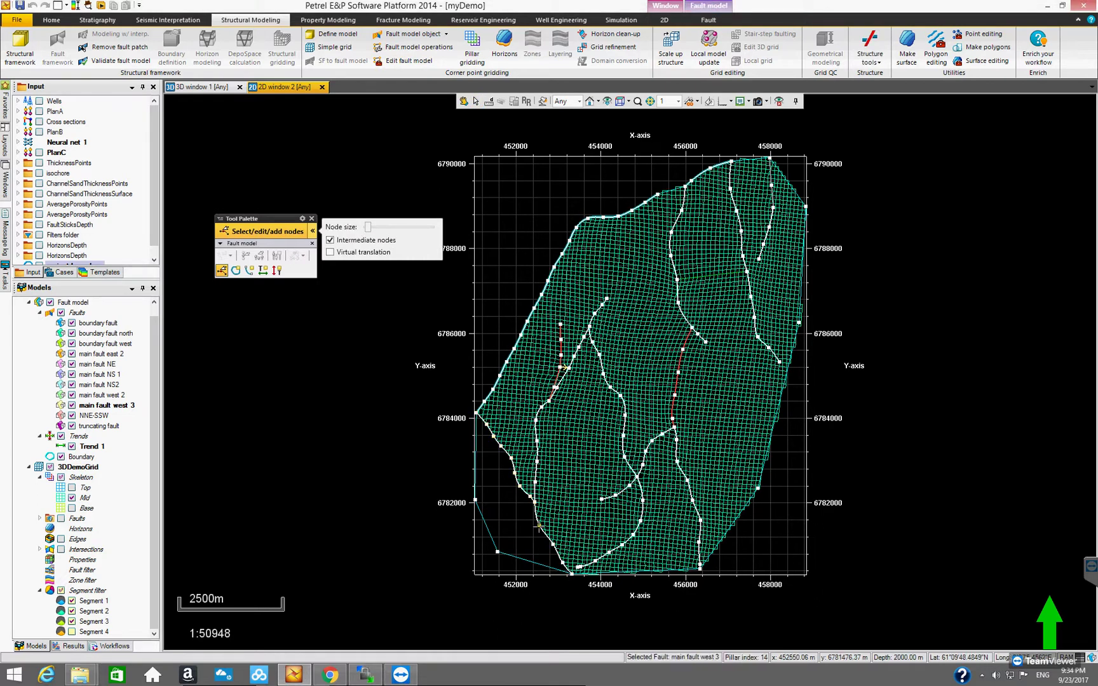
left_click(524, 499)
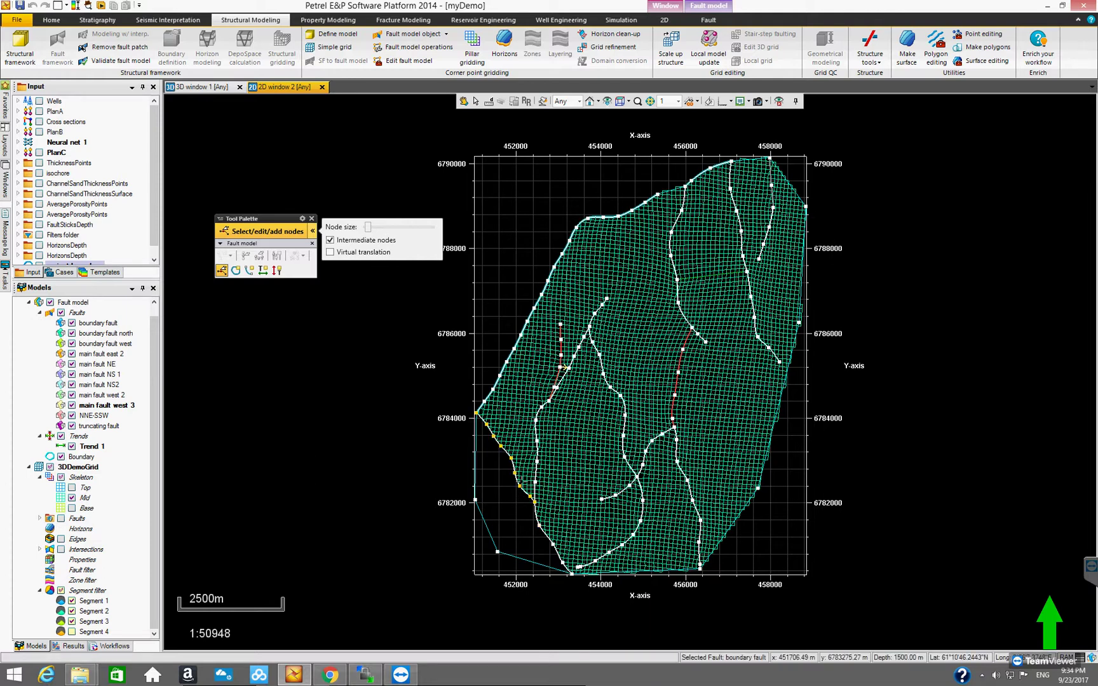
left_click(539, 526)
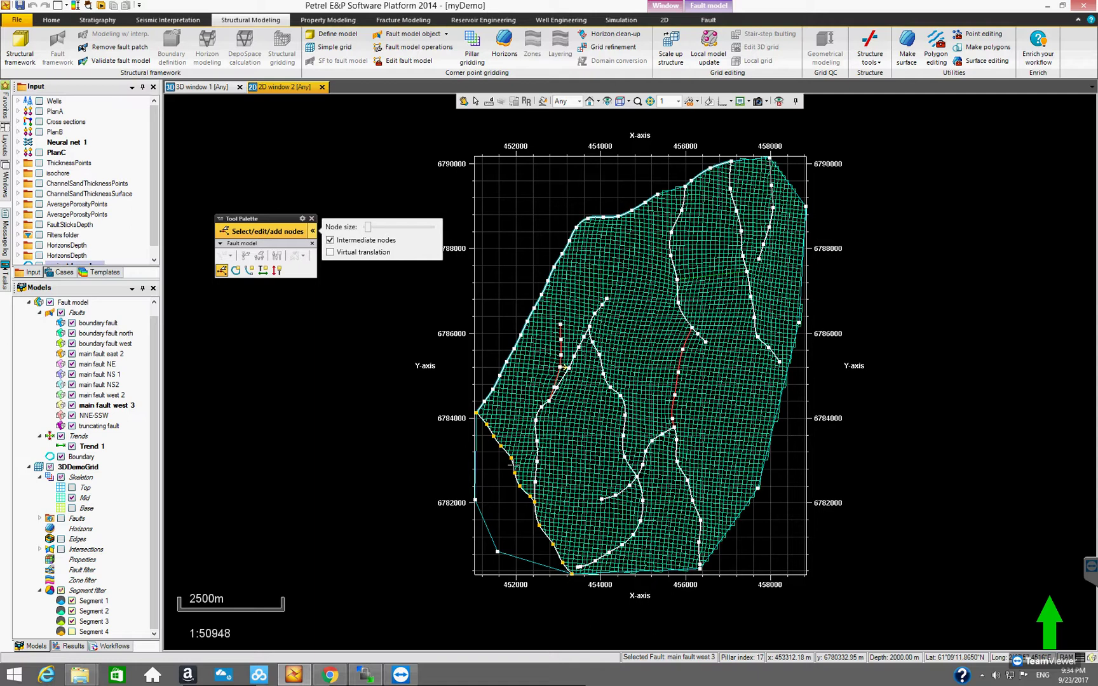
right_click(512, 463)
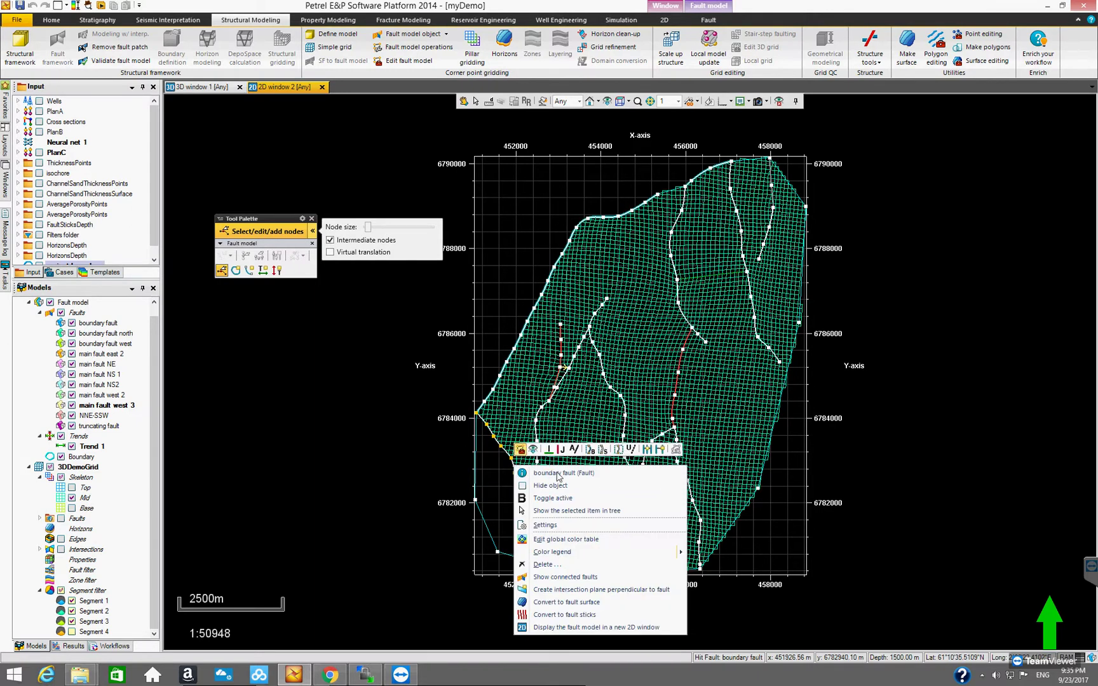
left_click(618, 450)
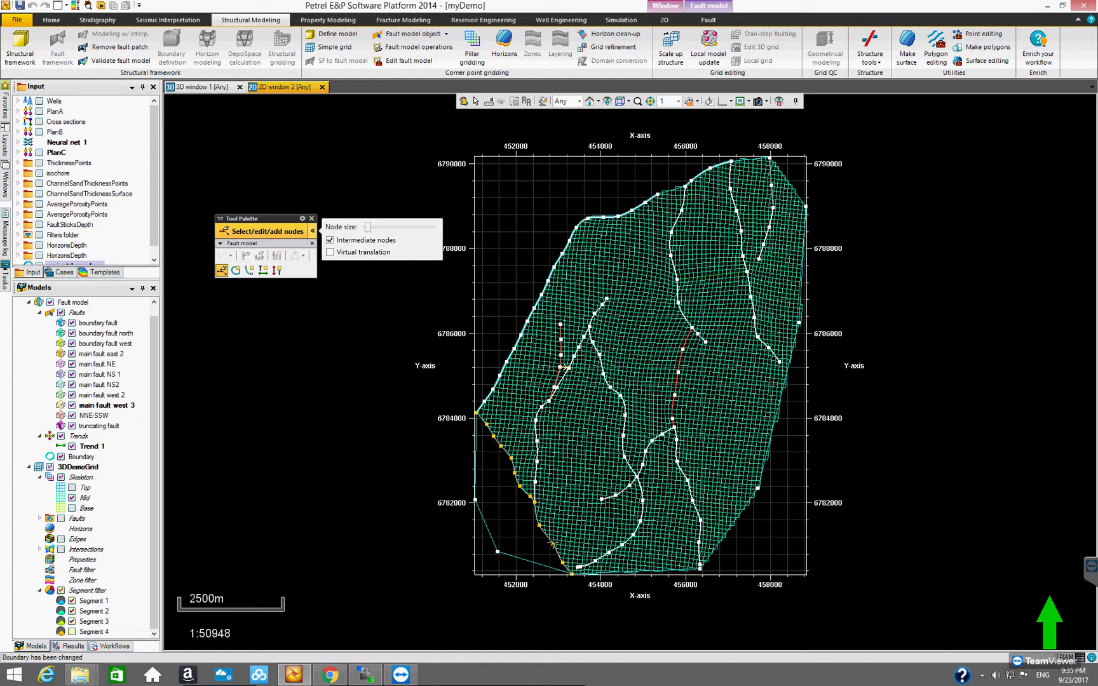
left_click(154, 617)
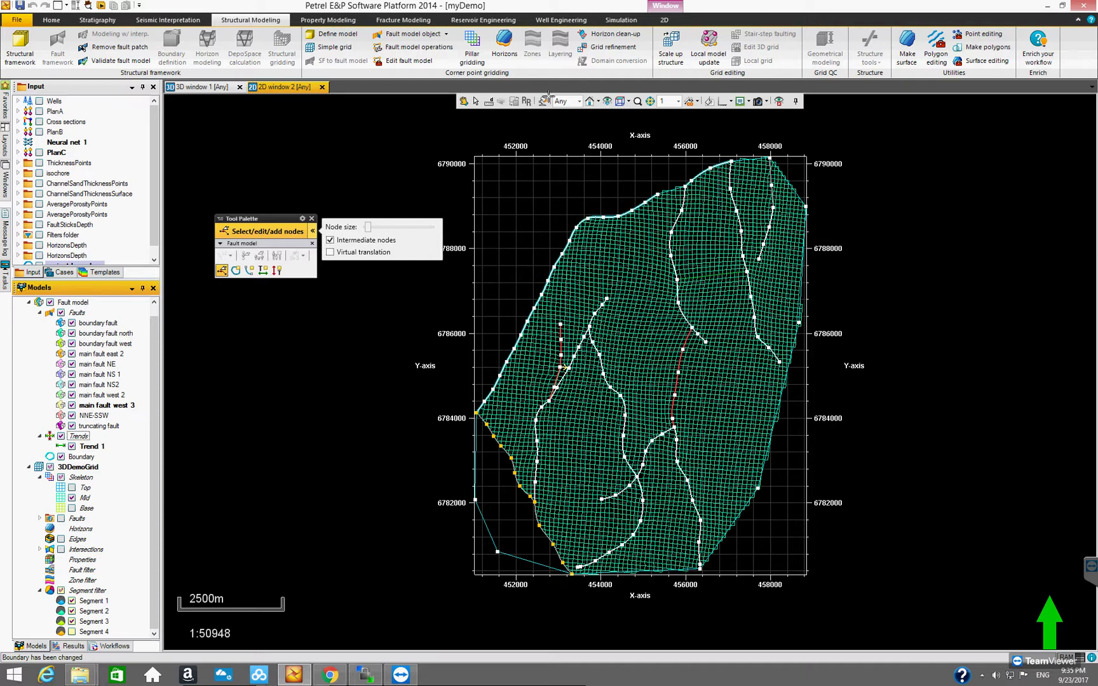
left_click(463, 102)
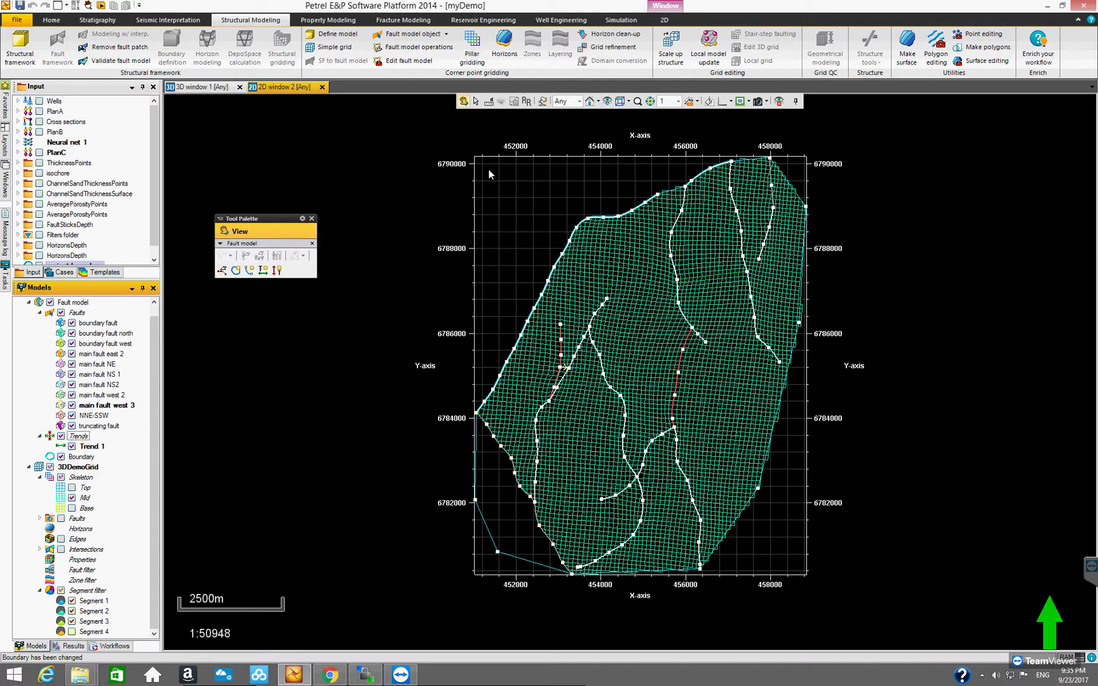
Restore Segment 4 in 3DDemoGrid's segment filter and collapse the segment list.
left_click(39, 591)
left_click(39, 600)
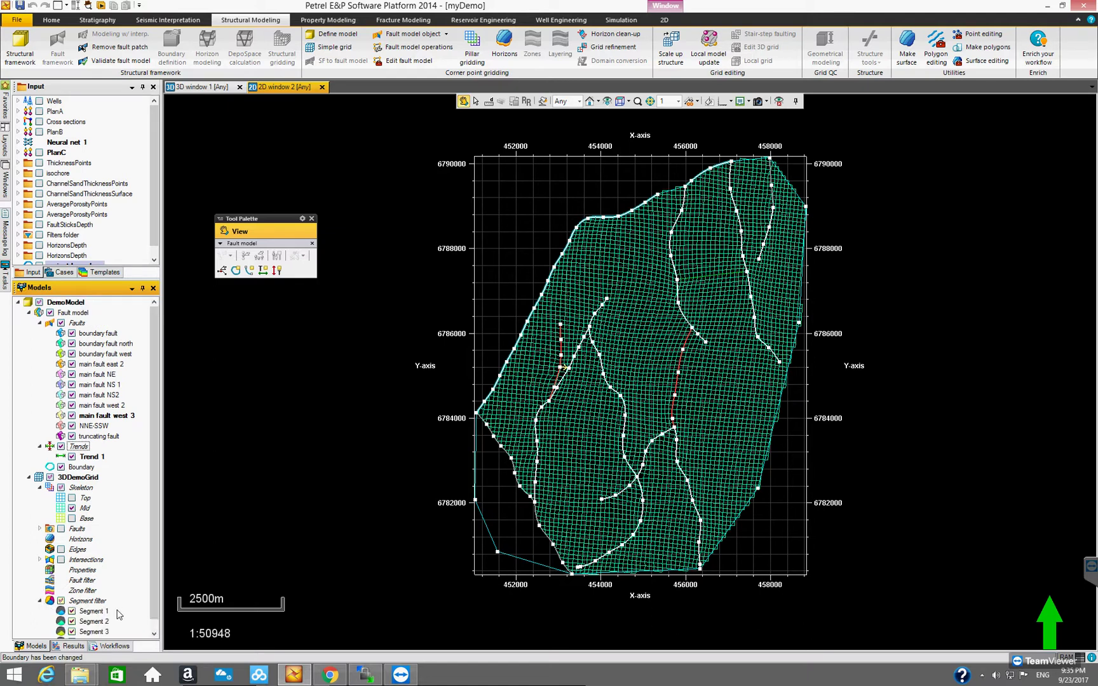
left_click(154, 633)
left_click(72, 632)
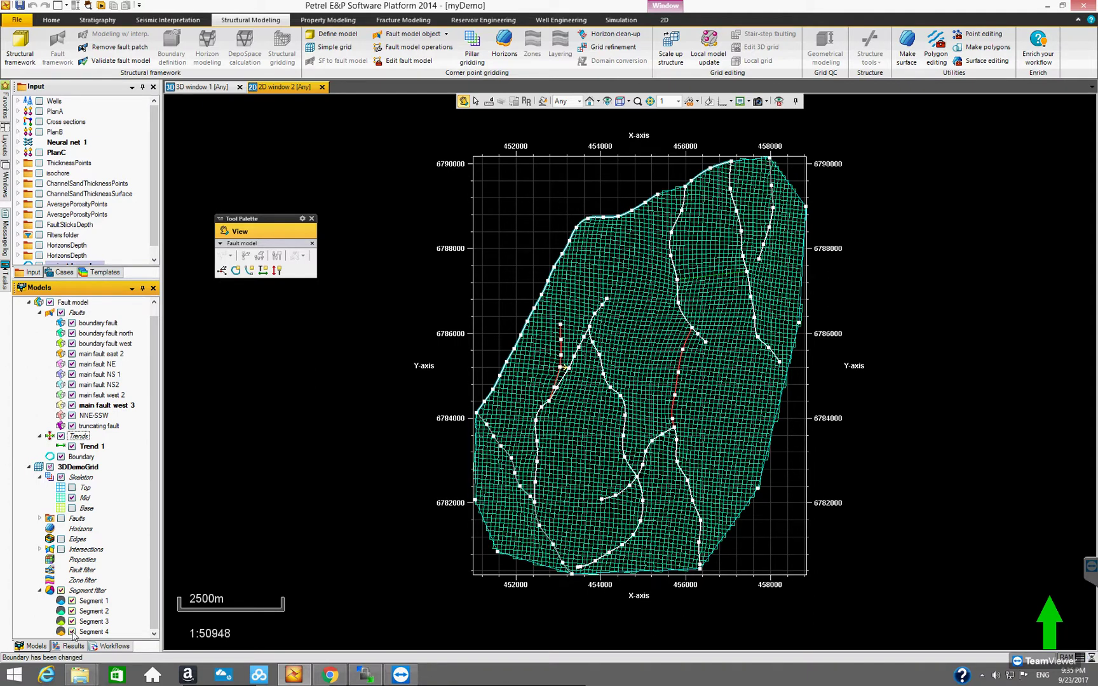
left_click(102, 633)
left_click(40, 591)
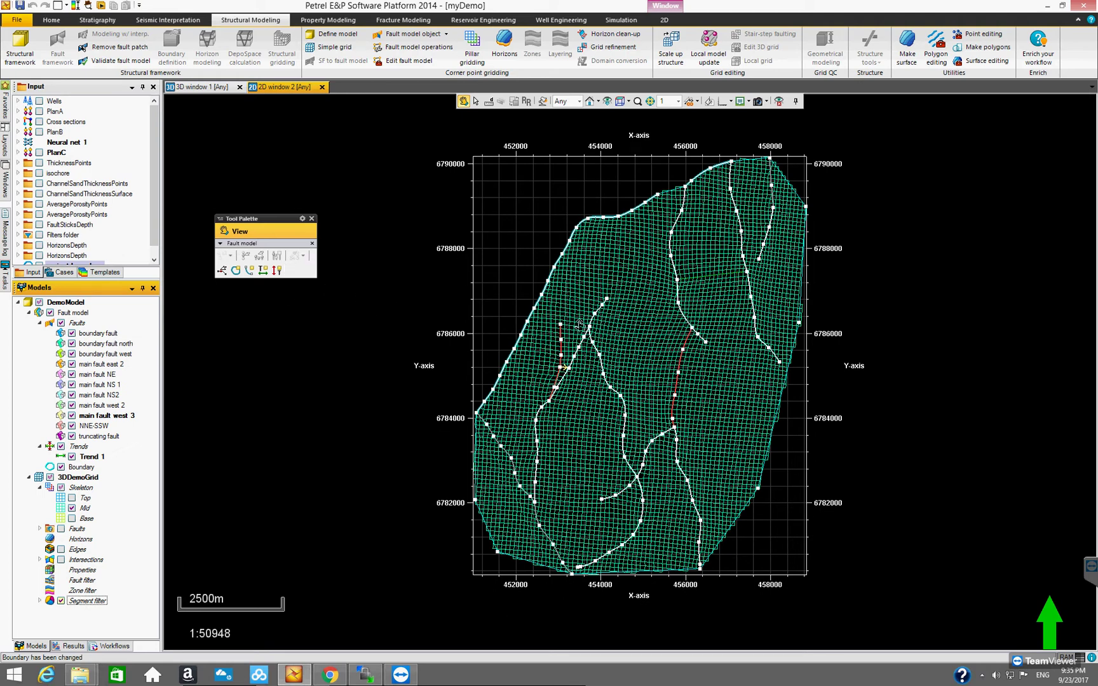
Examine the Mid skeleton with all segments in close-up, and look at the tool for creating an external grid boundary.
scroll(664, 330, "up", 4)
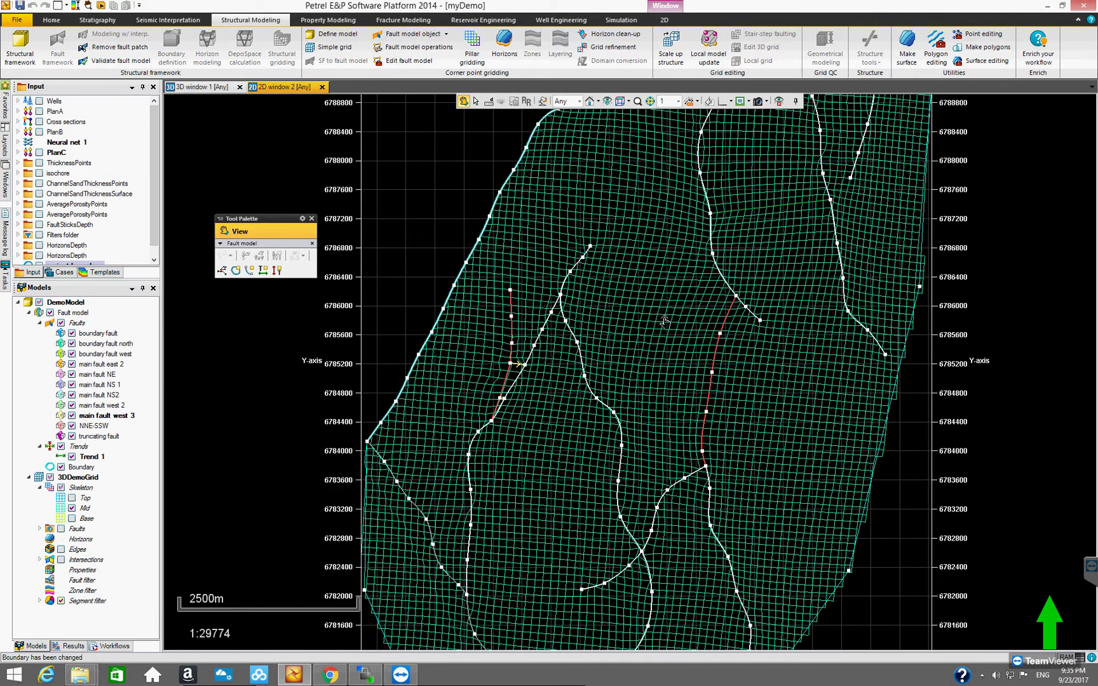
scroll(620, 313, "down", 3)
scroll(619, 313, "down", 1)
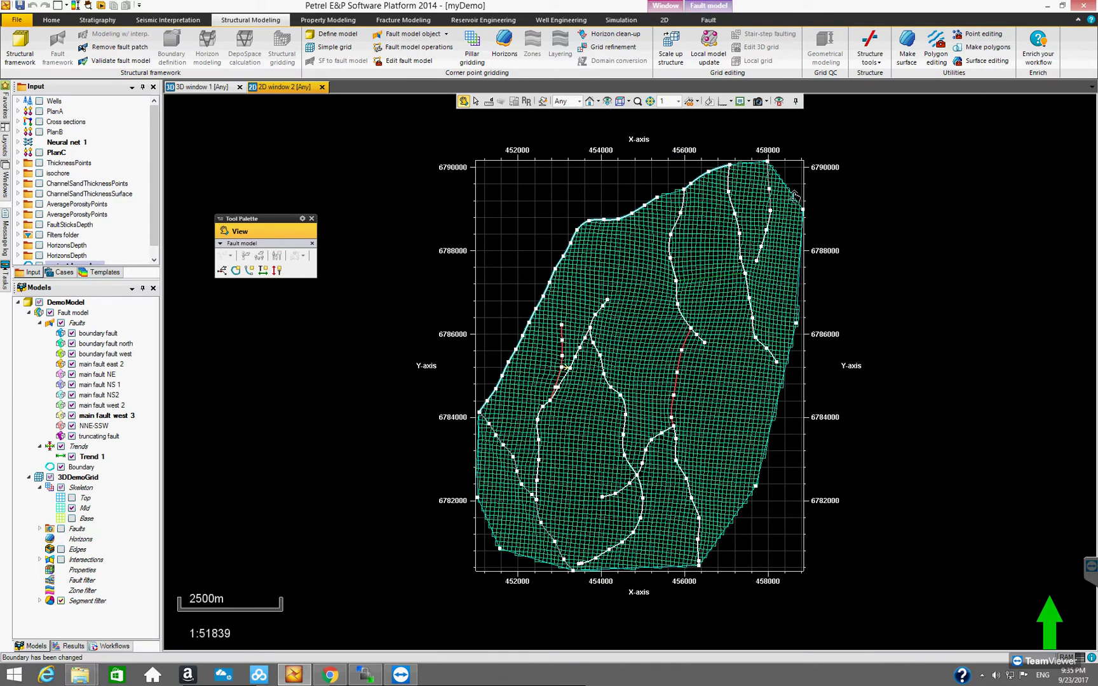
left_click(252, 271)
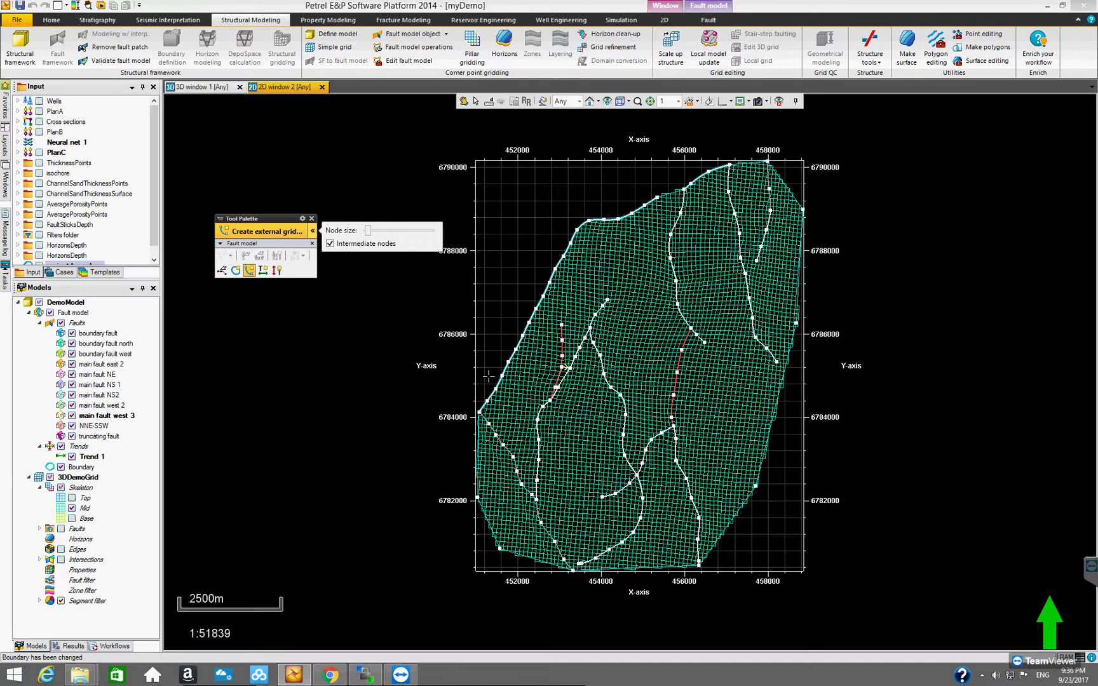
left_click(463, 103)
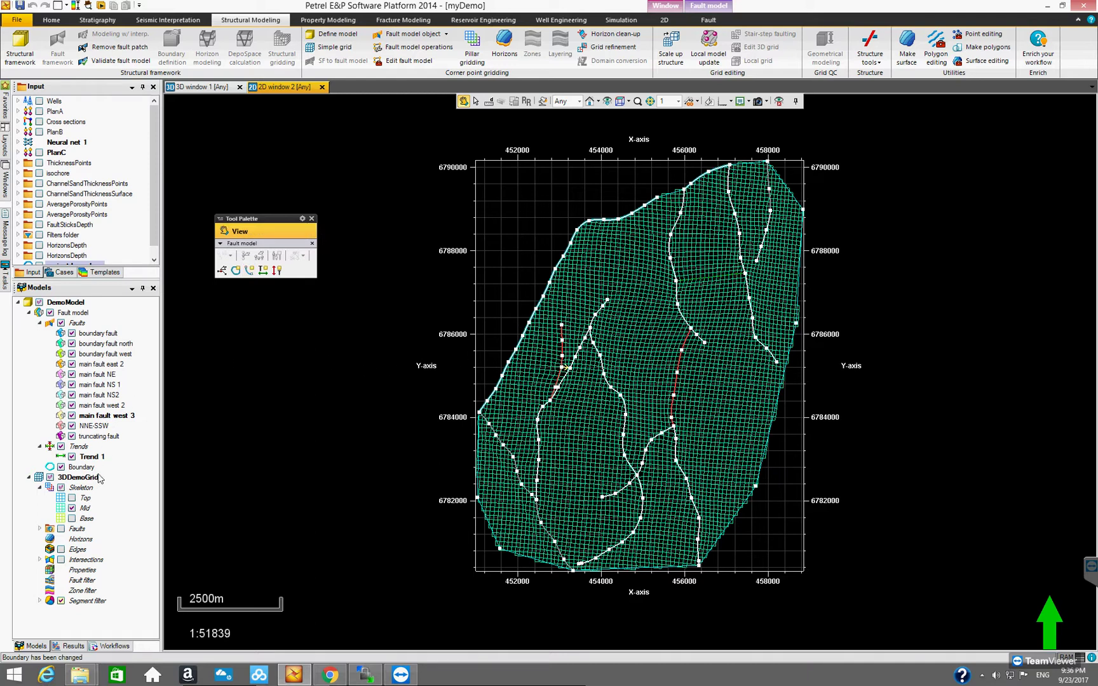
Switch to 3D window 1 and hide the faults of 3DDemoGrid.
left_click(154, 260)
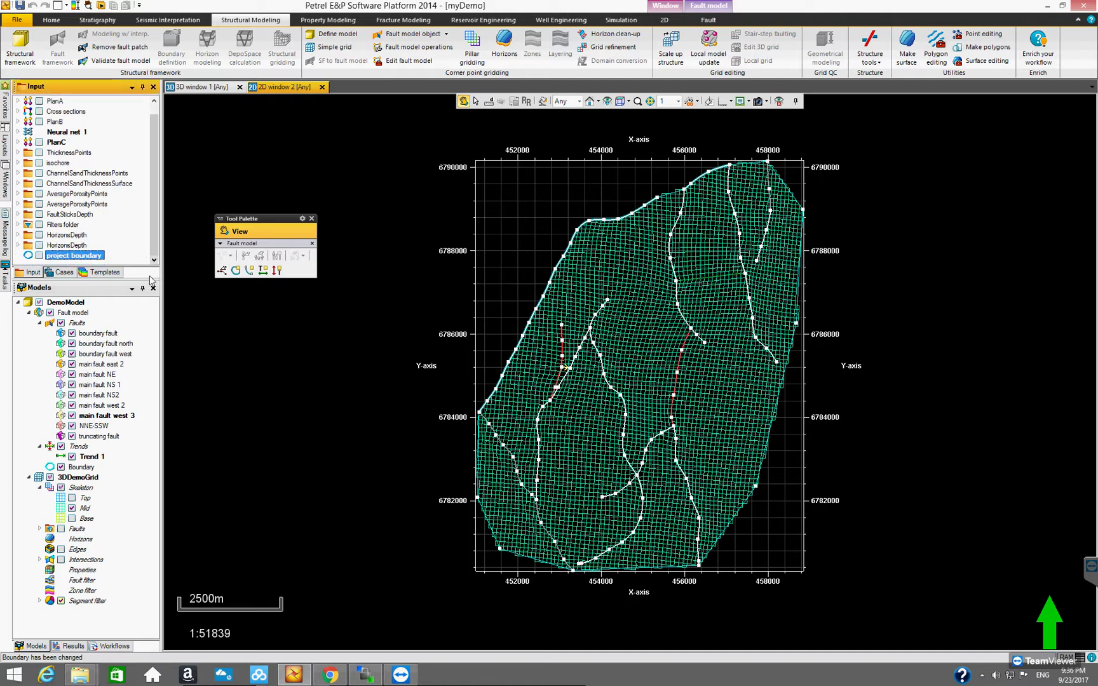
left_click(551, 290)
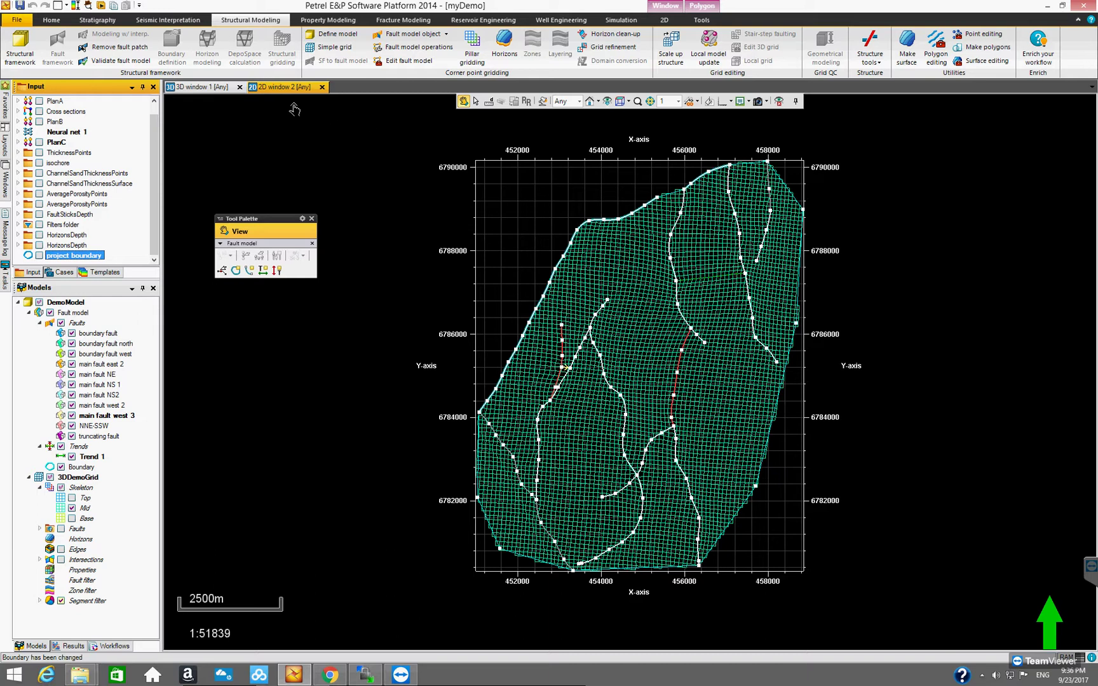
left_click(203, 87)
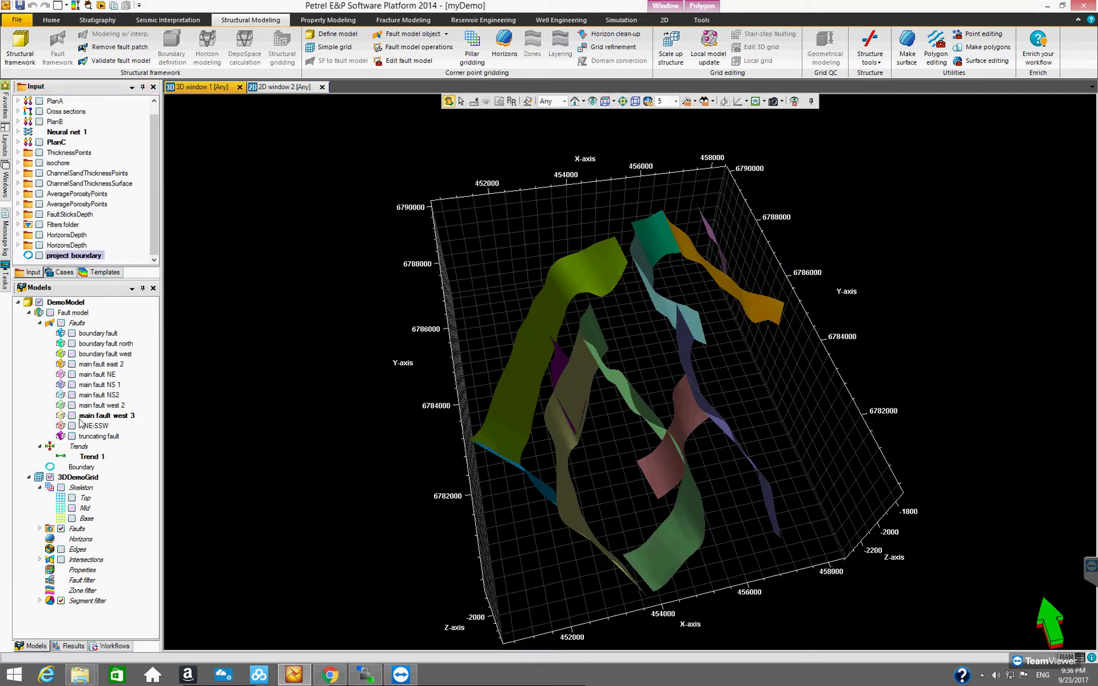
left_click(61, 529)
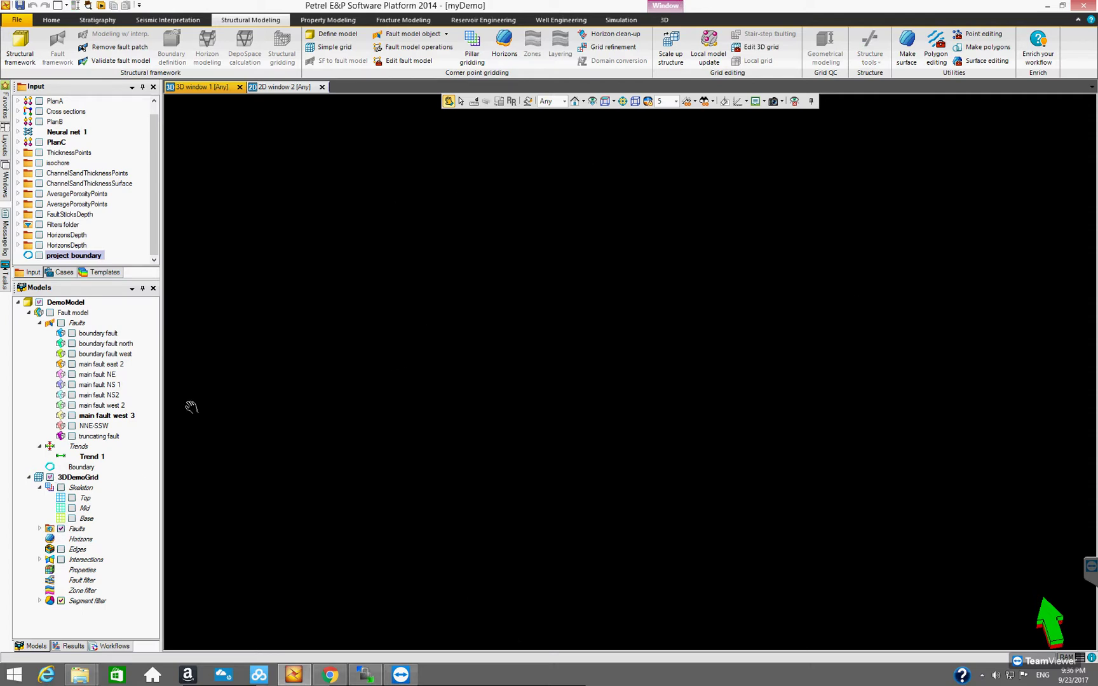
Display the HorizonsDepth point data in 3D, examine it from another angle, and hide it again.
left_click(39, 235)
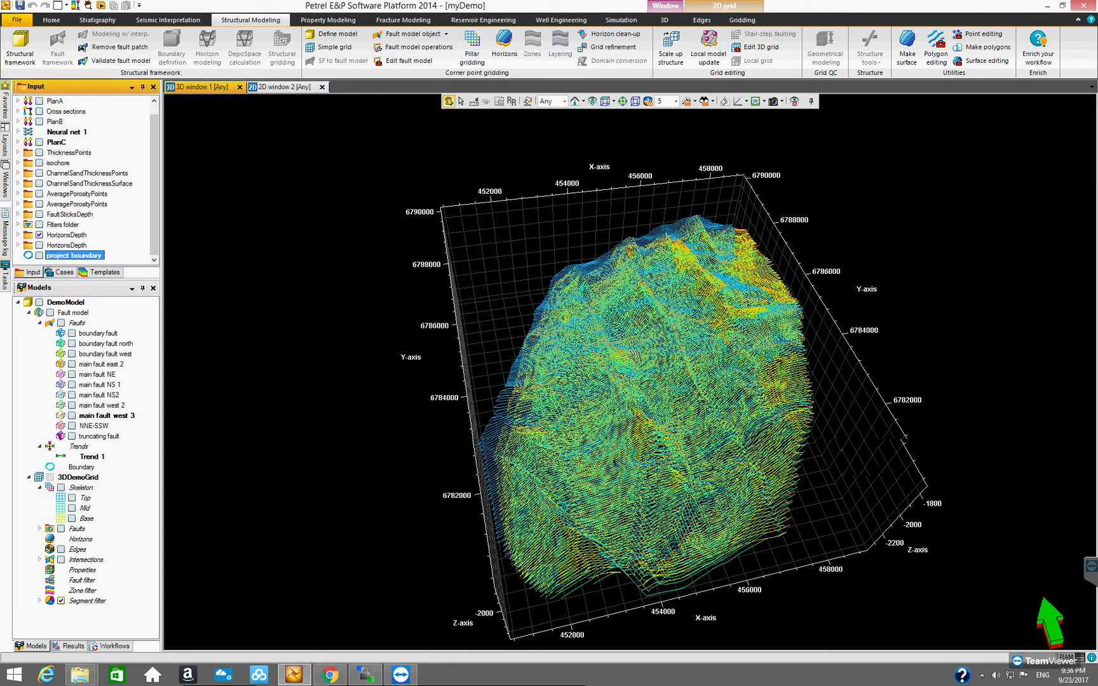
left_click_drag(629, 314, 591, 368)
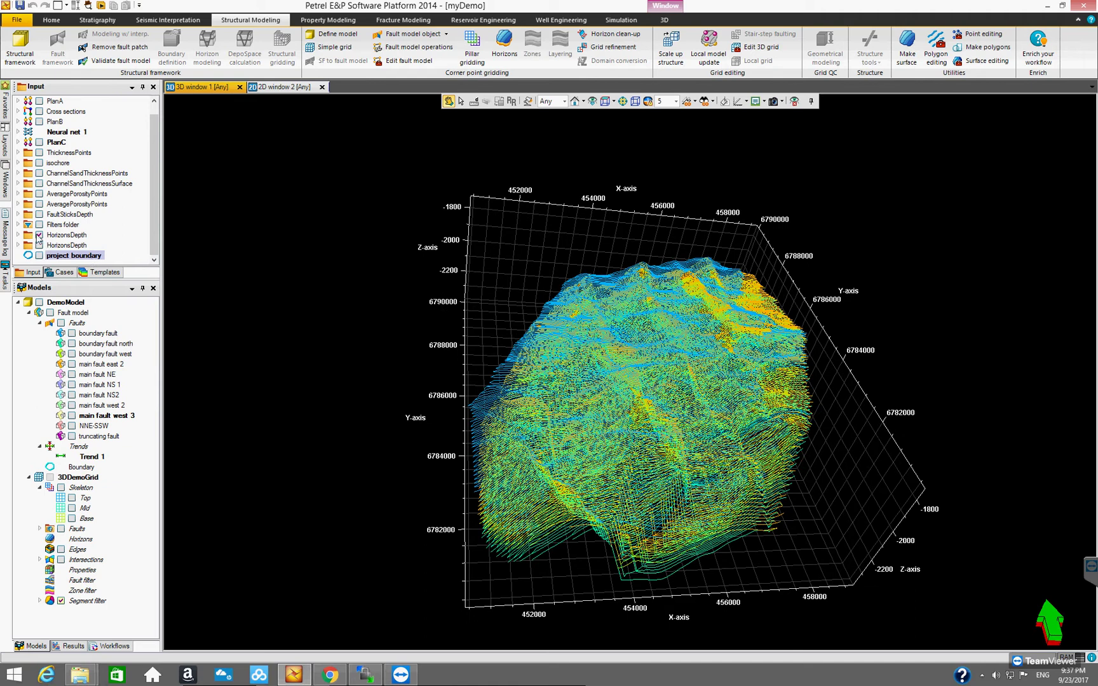
left_click(39, 235)
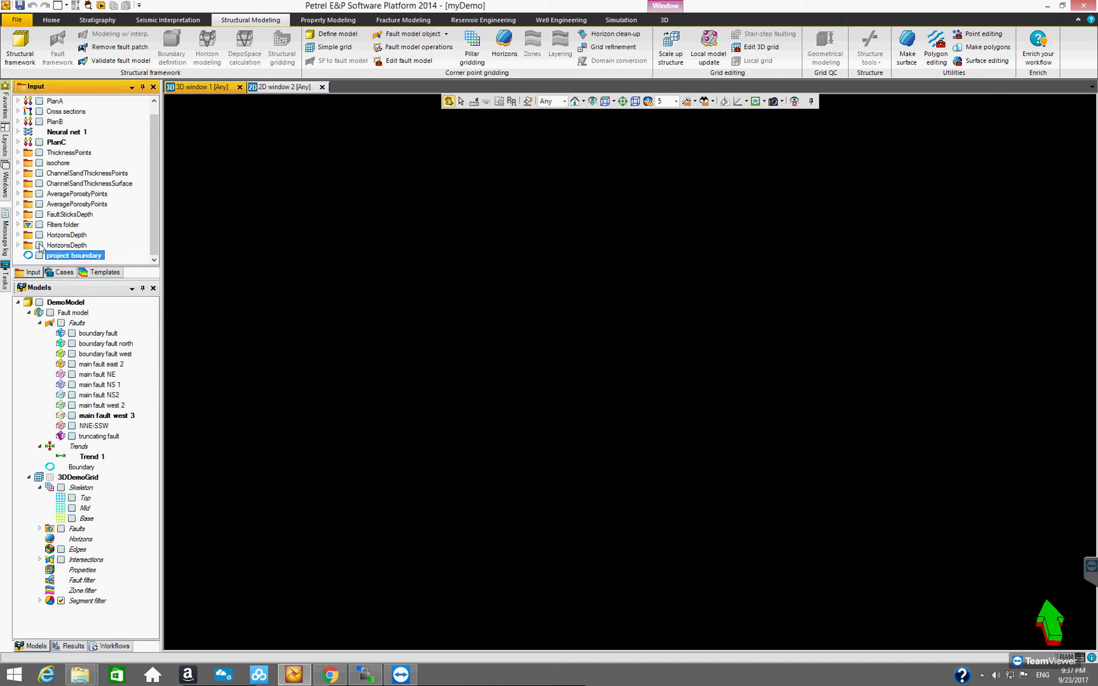
Display all surfaces of the second HorizonsDepth folder in 3D and inspect them from a lower, front-facing angle.
left_click(38, 245)
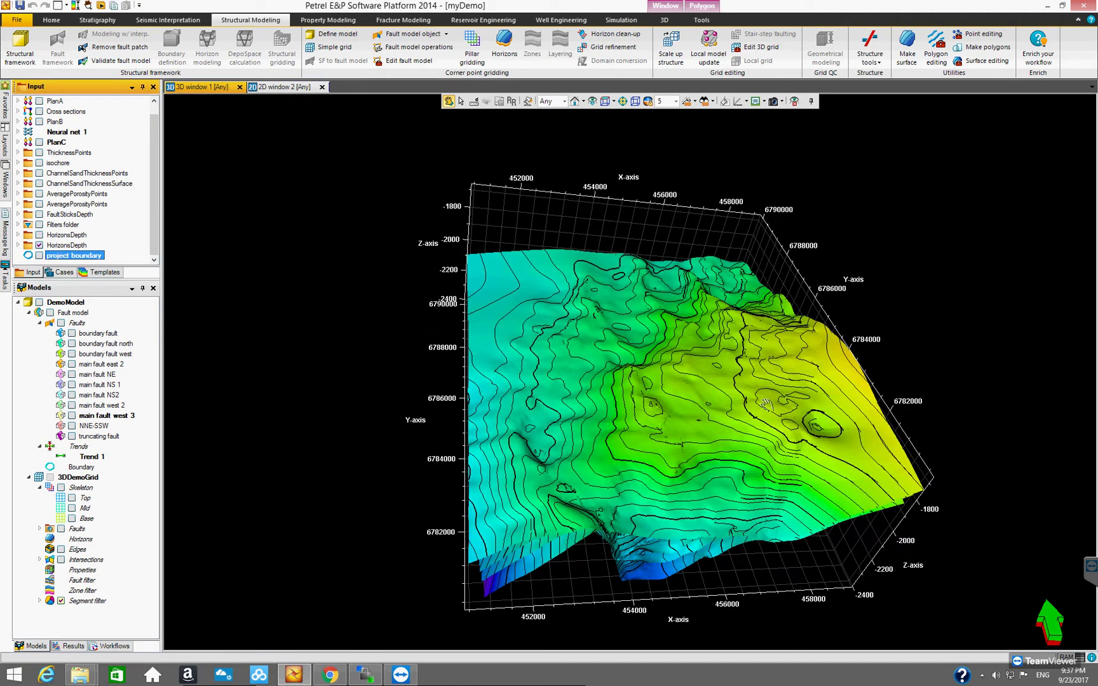
scroll(765, 404, "up", 1)
left_click_drag(763, 396, 819, 317)
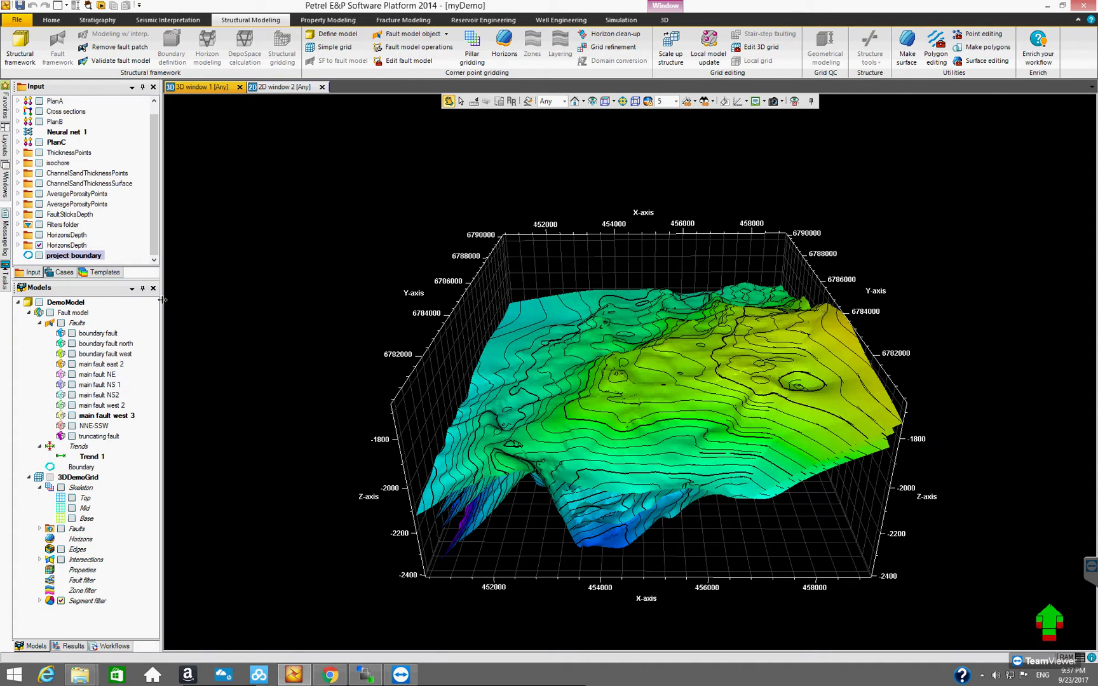
Display only the base and top etive surfaces of the second HorizonsDepth folder and inspect them from different angles.
left_click(18, 246)
scroll(157, 262, "down", 2)
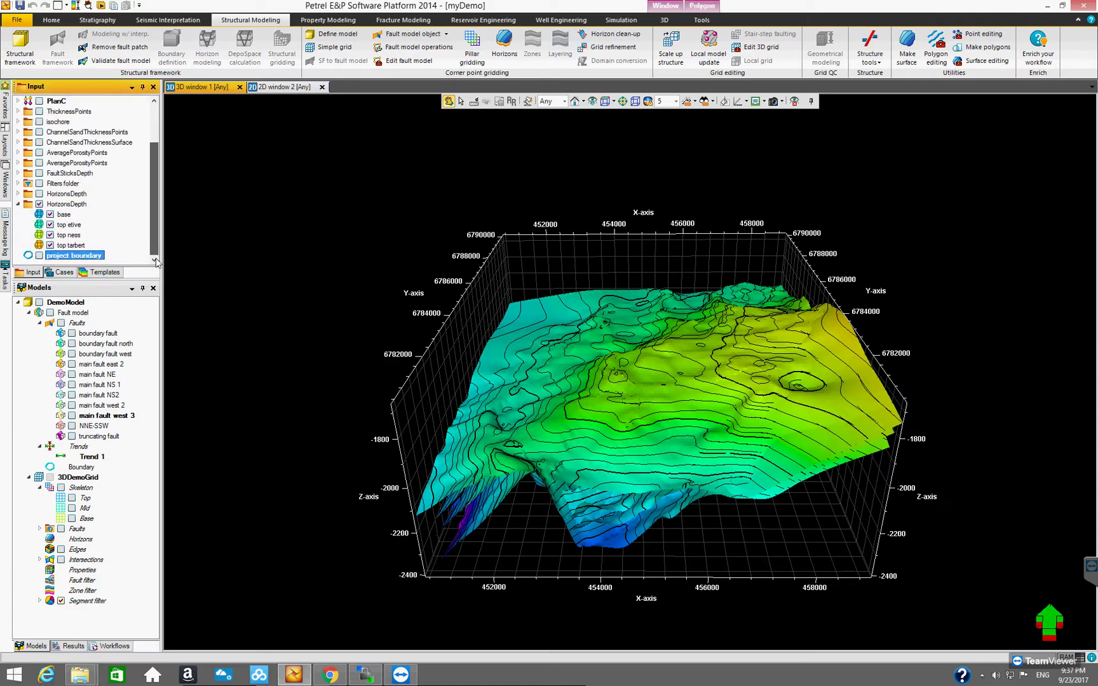
left_click(40, 204)
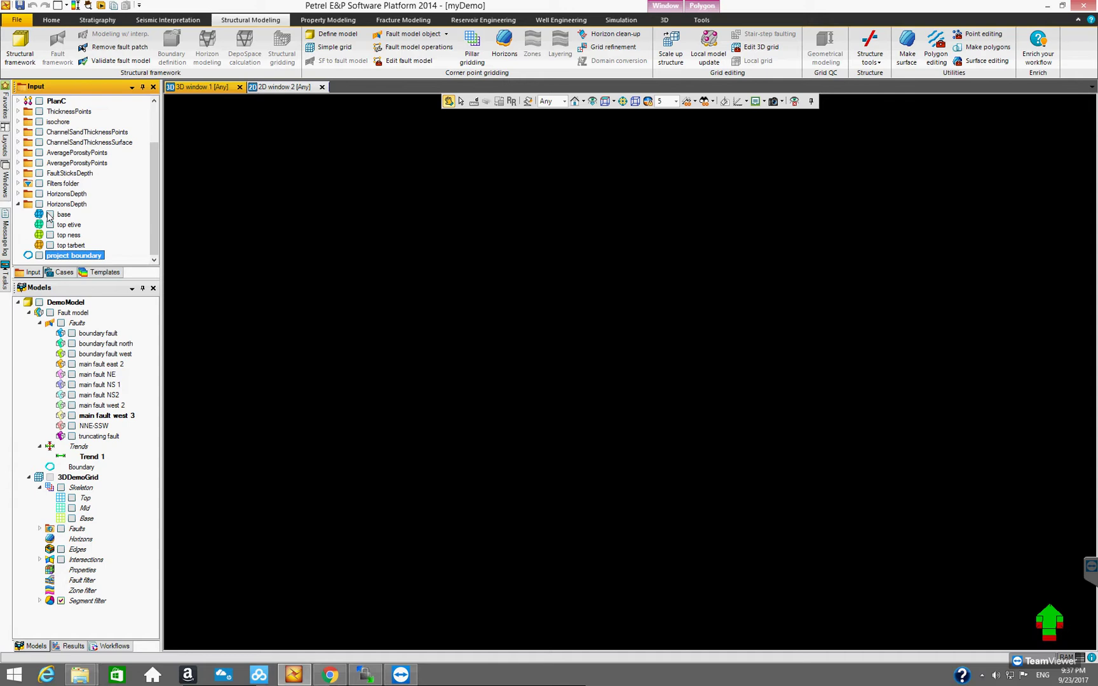
left_click(49, 215)
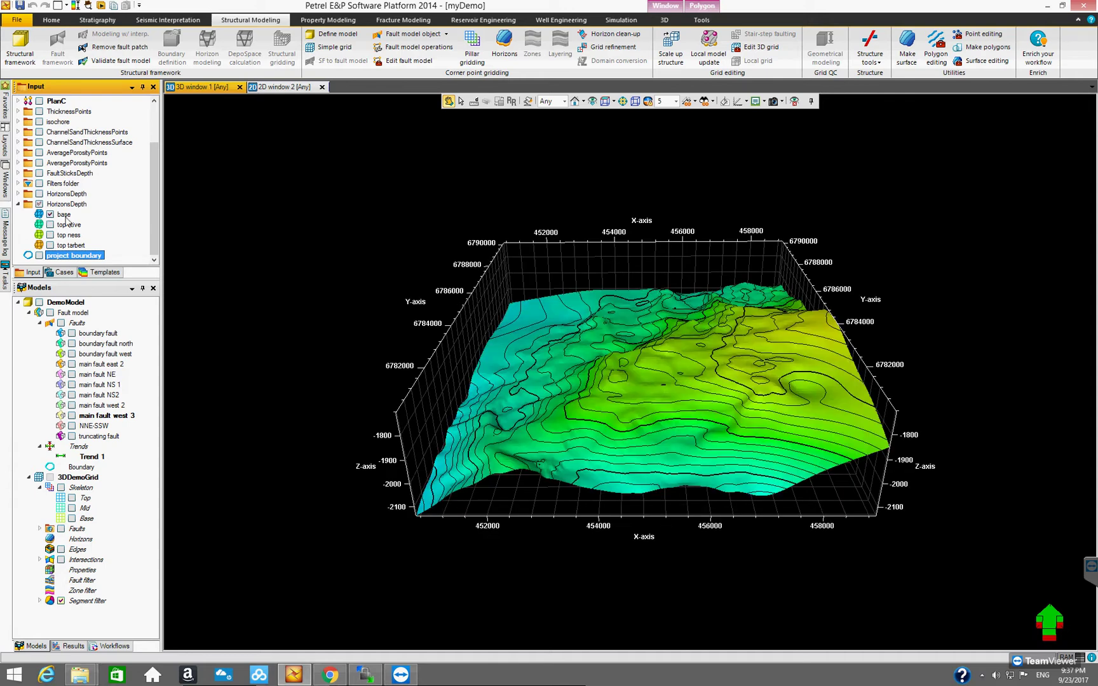
mouse_move(755, 419)
left_mouse_down()
mouse_move(750, 434)
mouse_move(760, 415)
left_mouse_up()
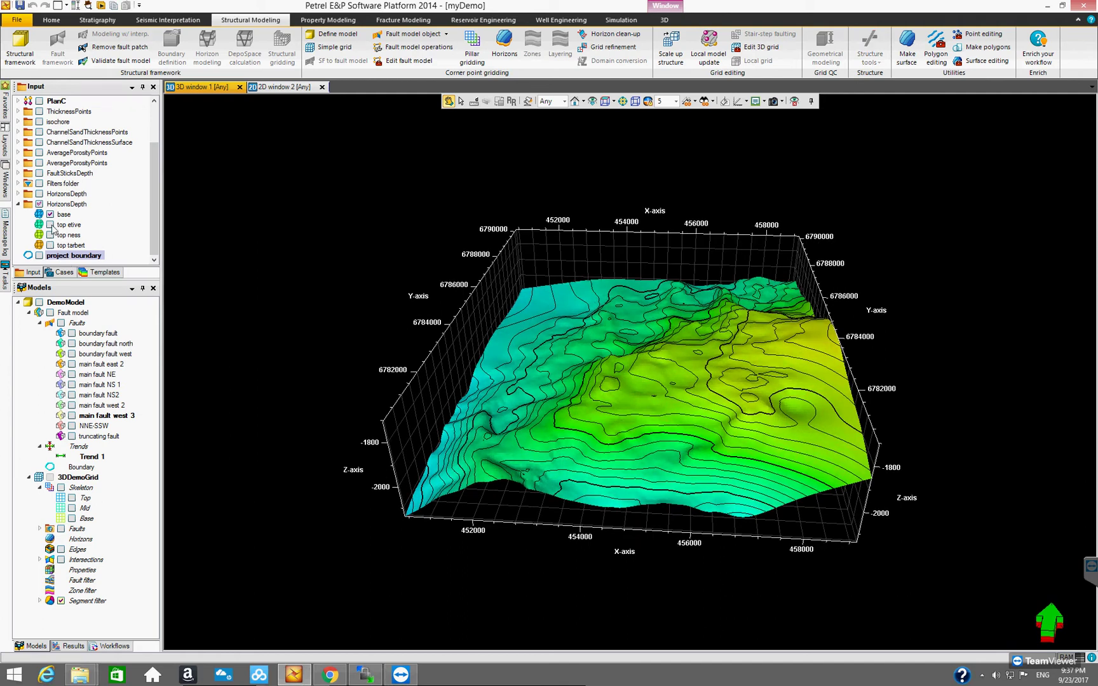
left_click(50, 225)
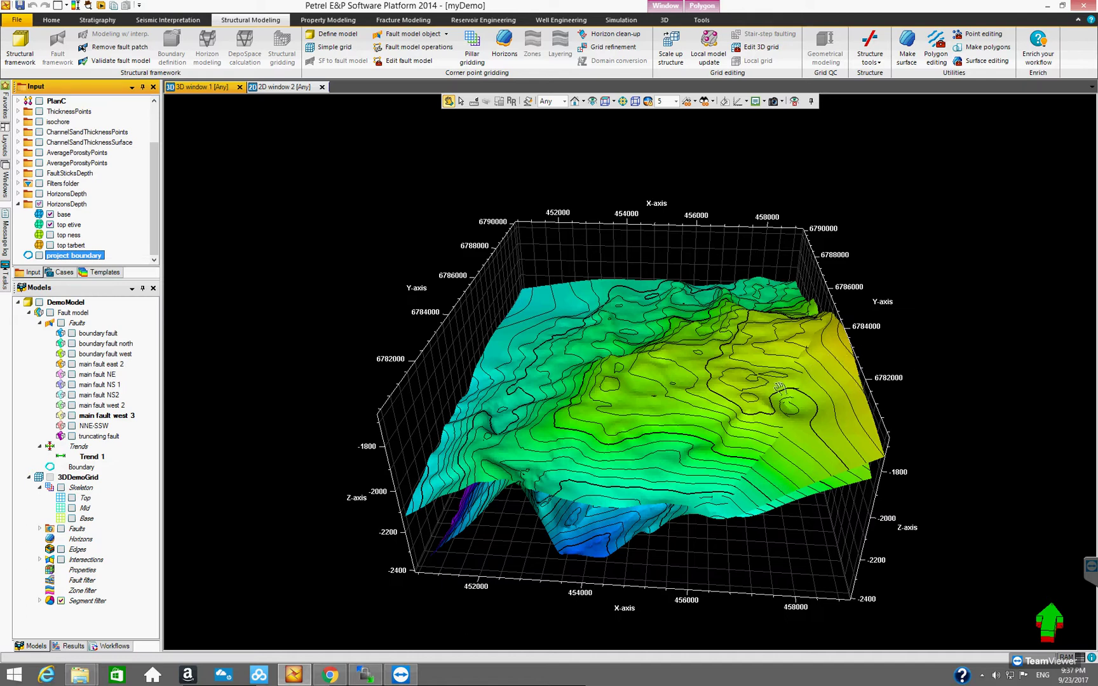
left_click_drag(723, 385, 750, 544)
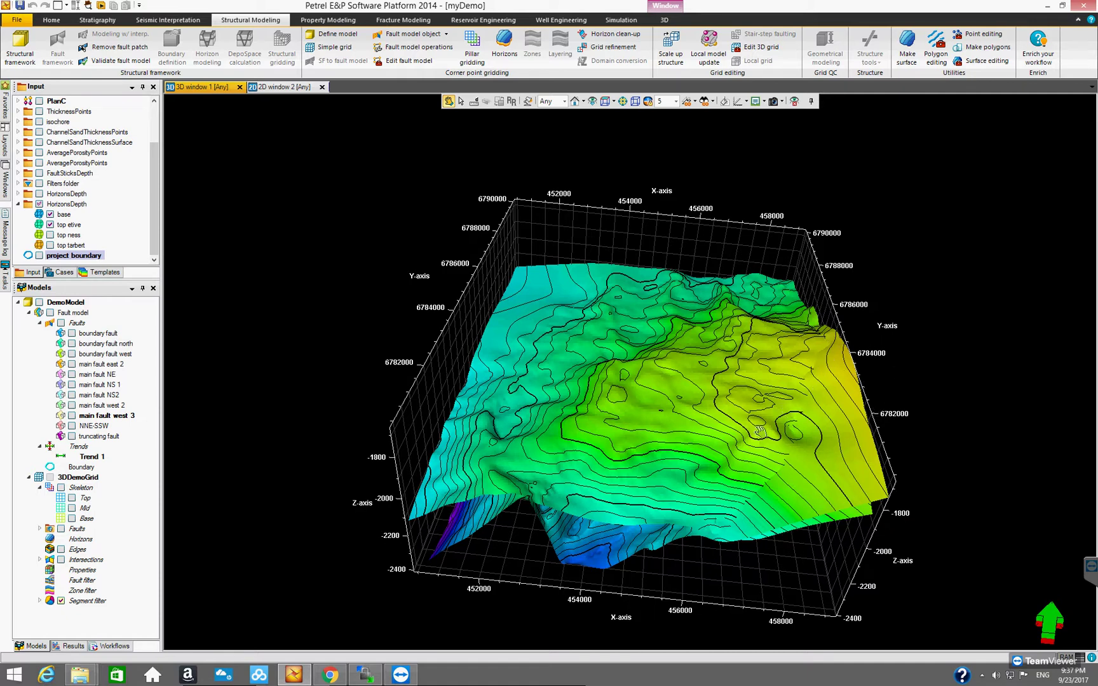
left_click_drag(645, 412, 616, 437)
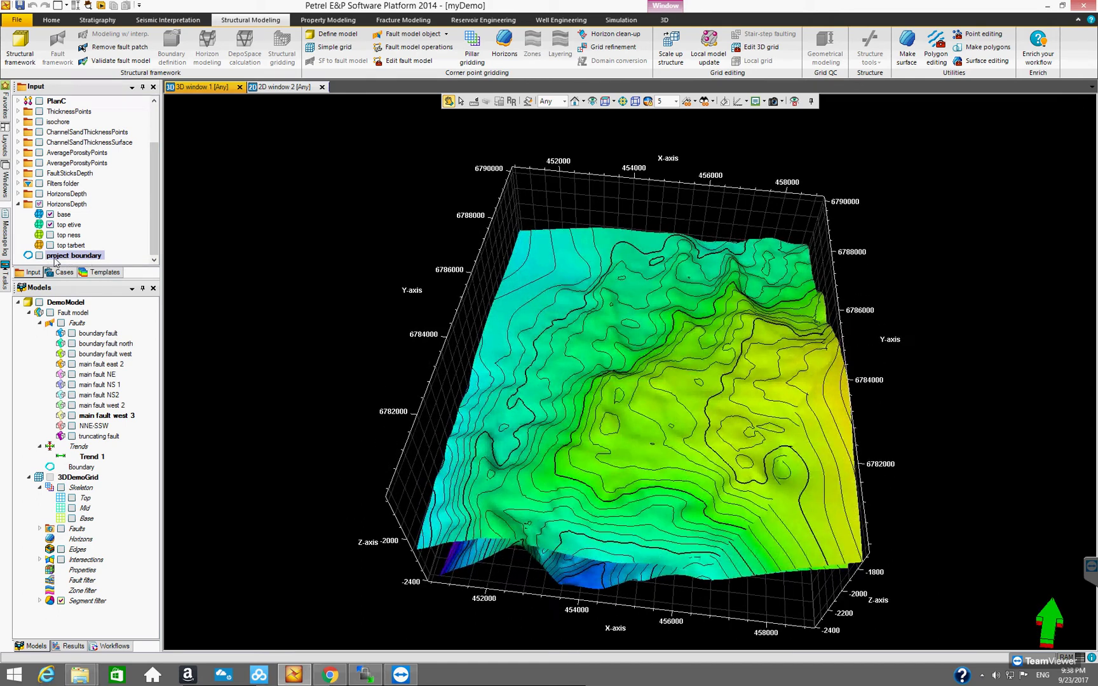
Hide the displayed surfaces and delete the second HorizonsDepth folder containing the surfaces.
left_click(51, 212)
left_click(17, 203)
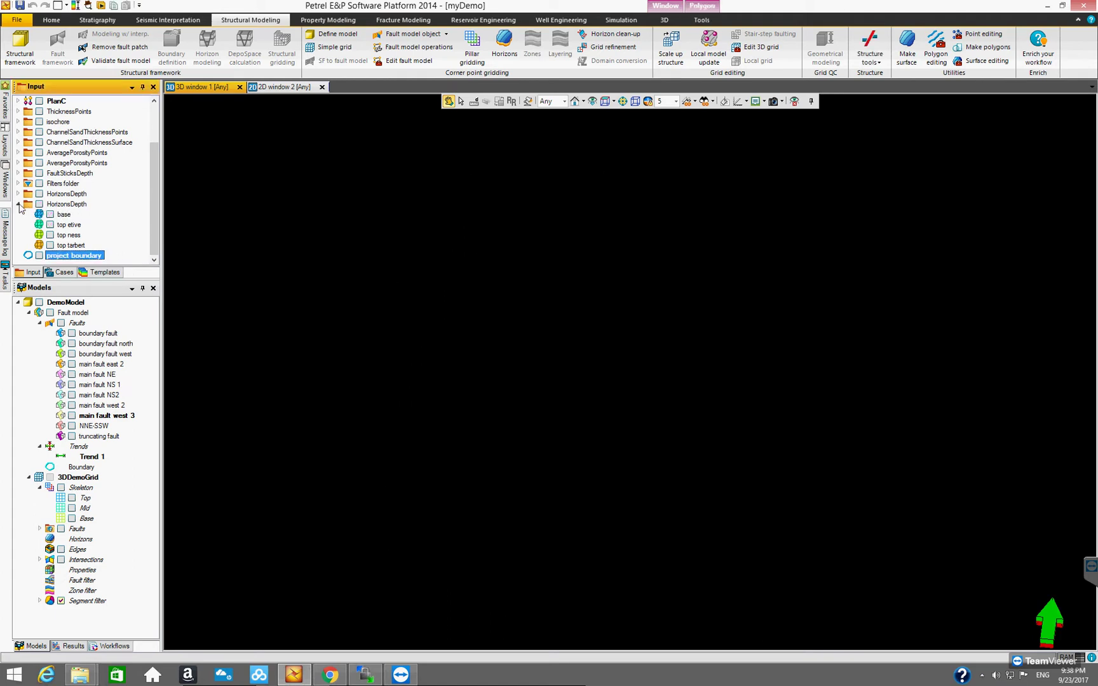
left_click(77, 245)
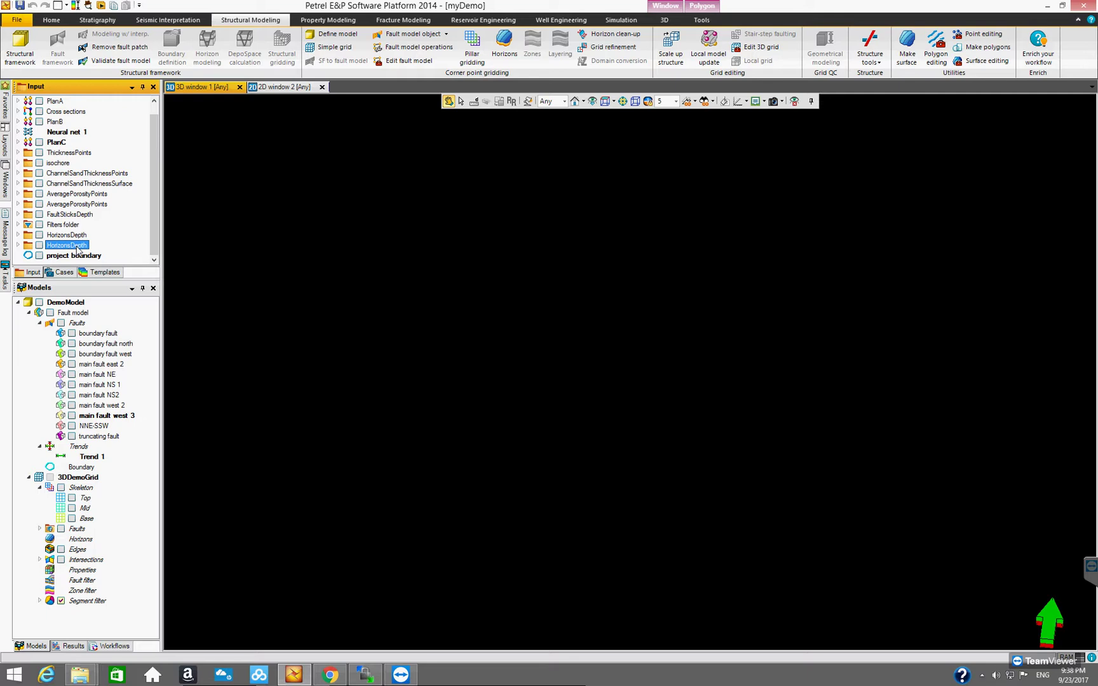
right_click(77, 249)
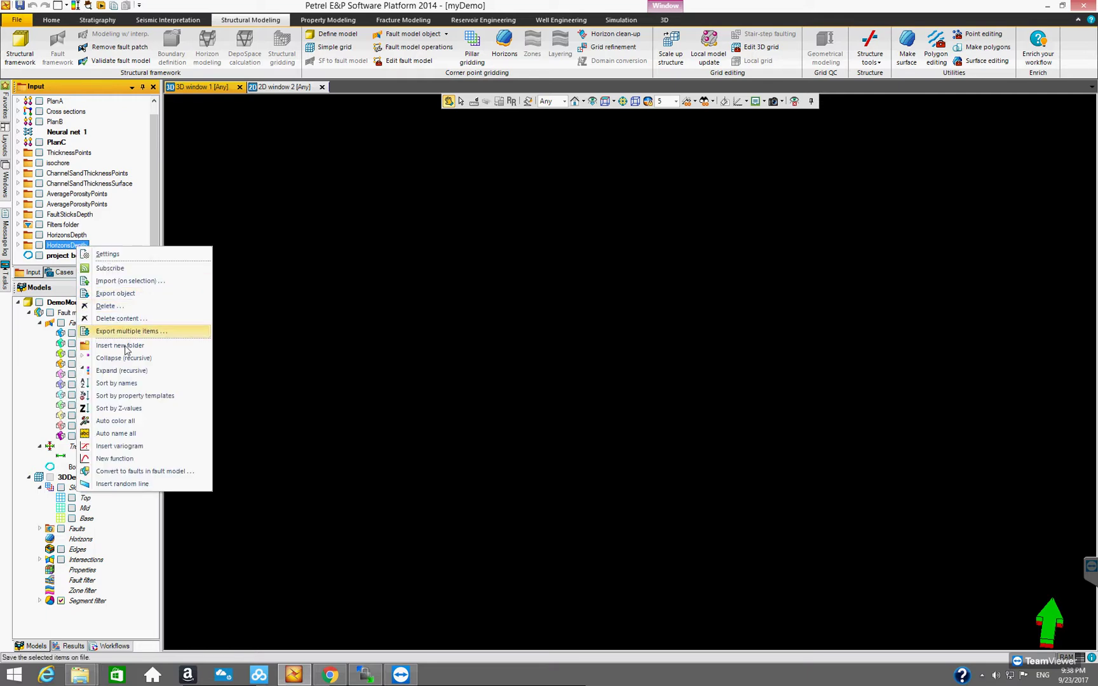
left_click(112, 308)
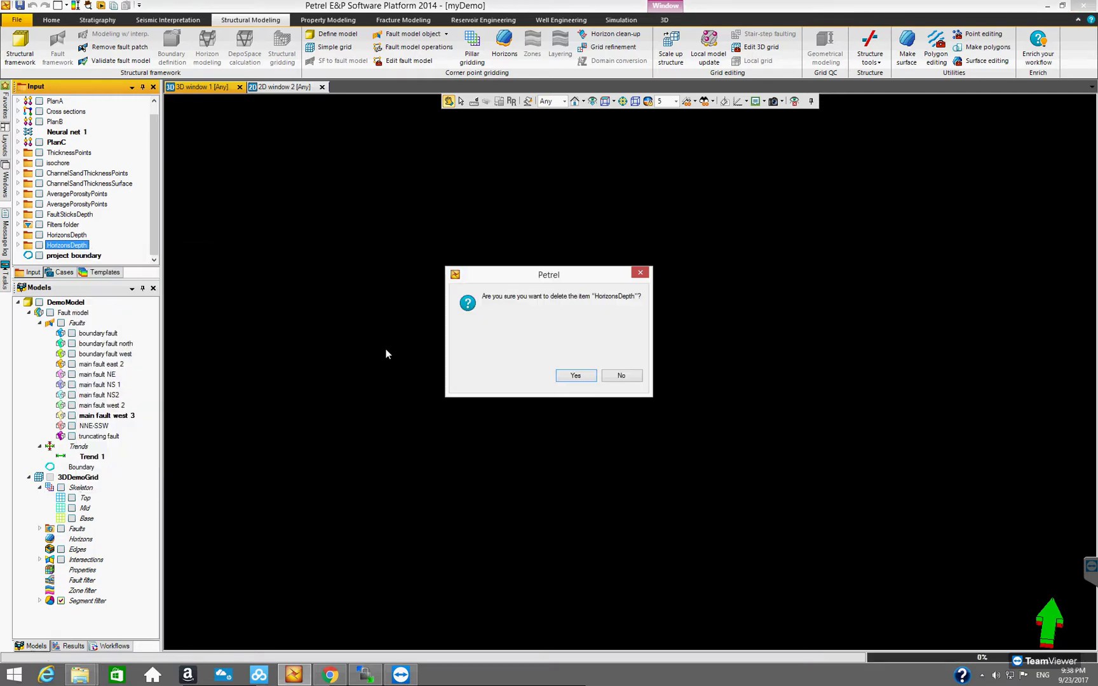
left_click(574, 376)
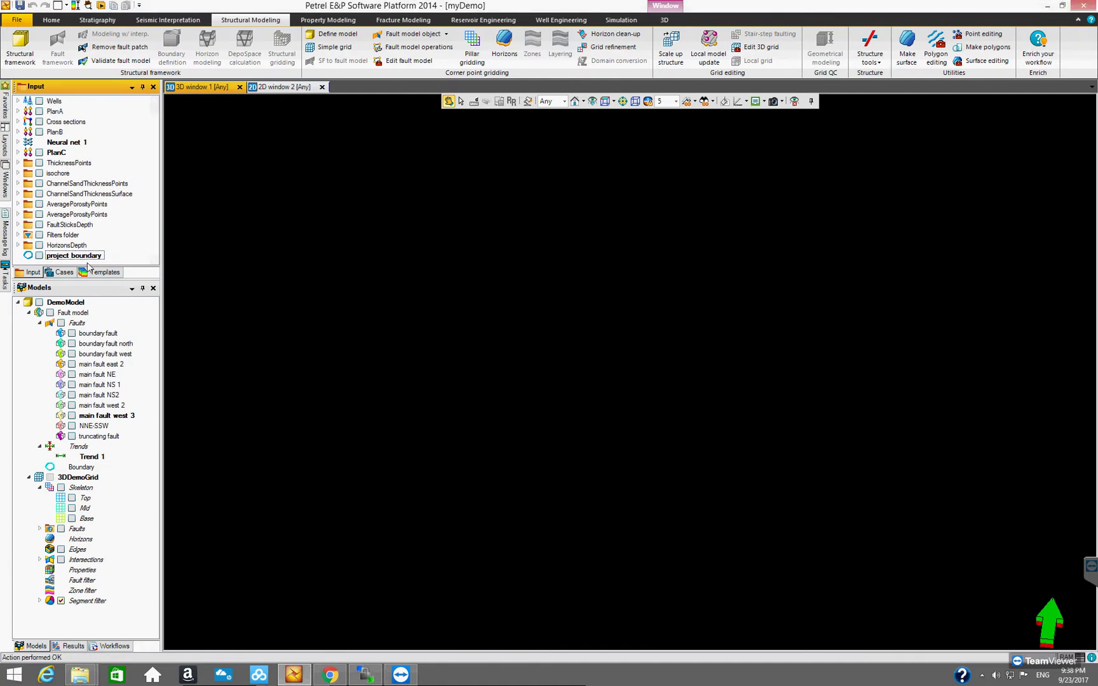
Start Make surface, clear the deleted object from the result surface, and reset the dialog settings.
left_click(74, 247)
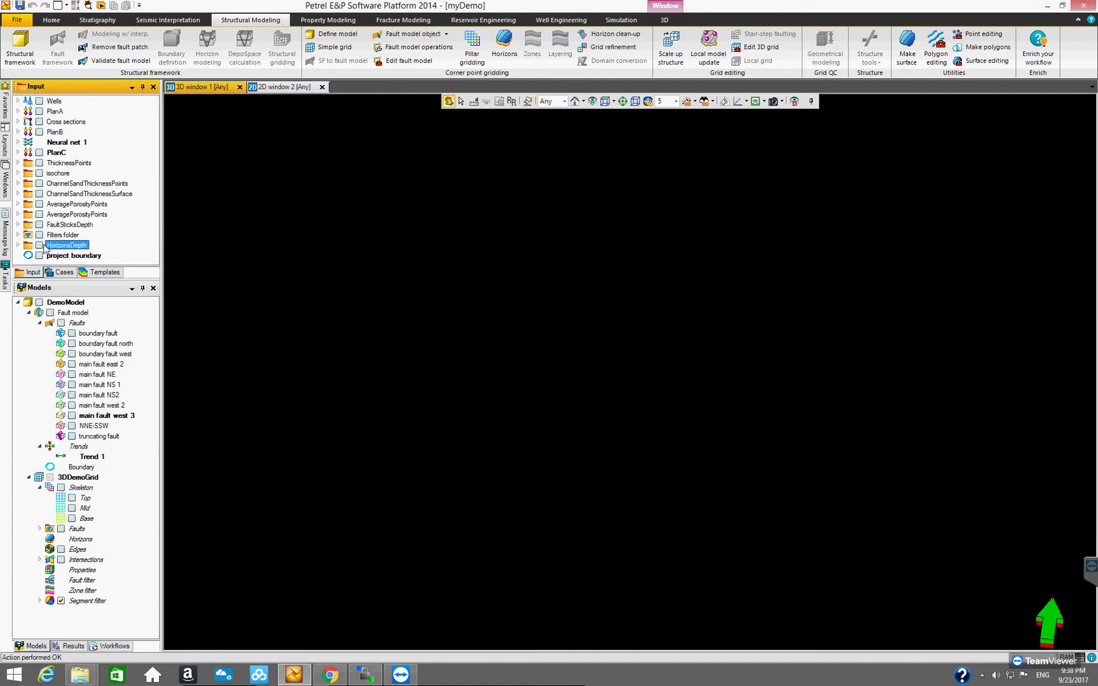
left_click(903, 47)
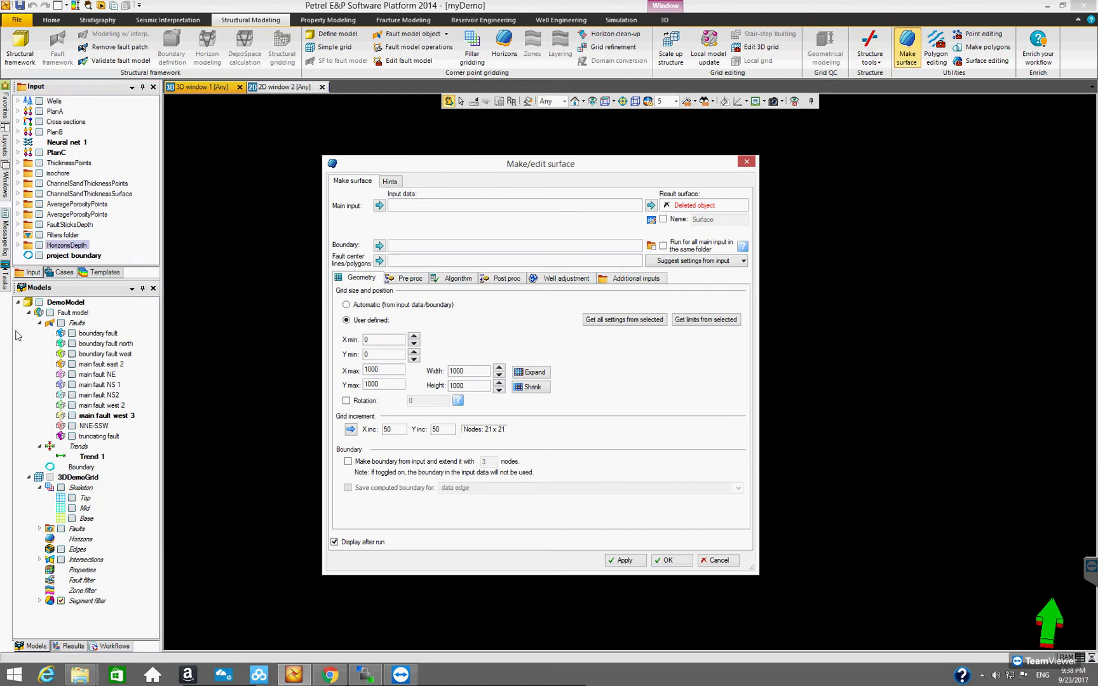
left_click(705, 206)
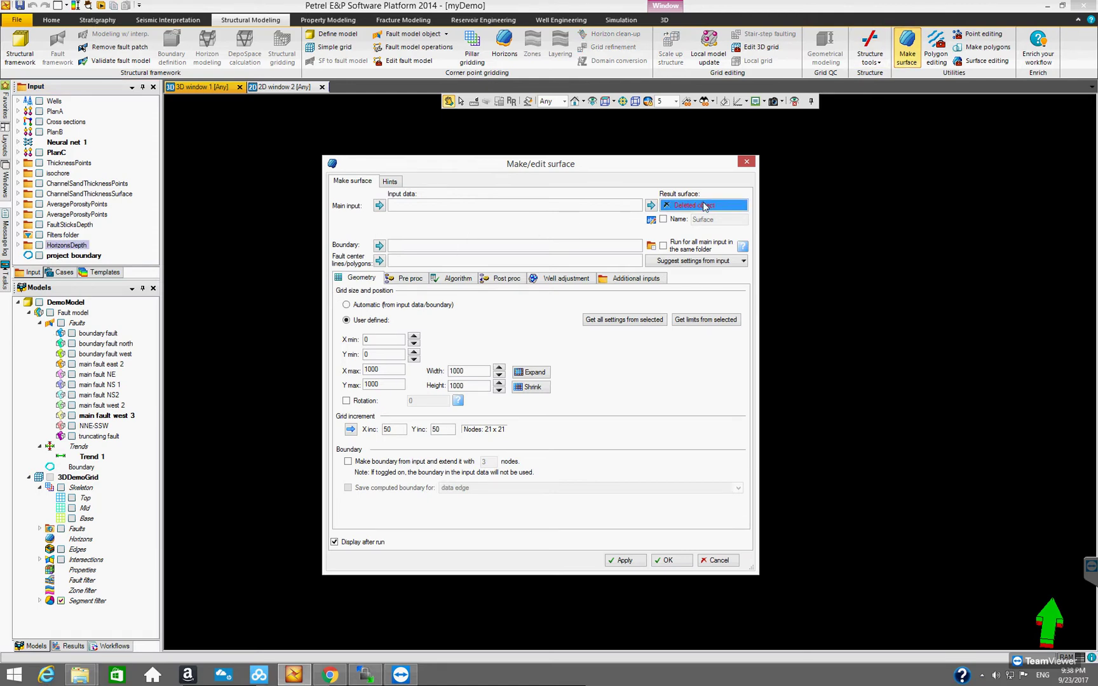
key("Delete")
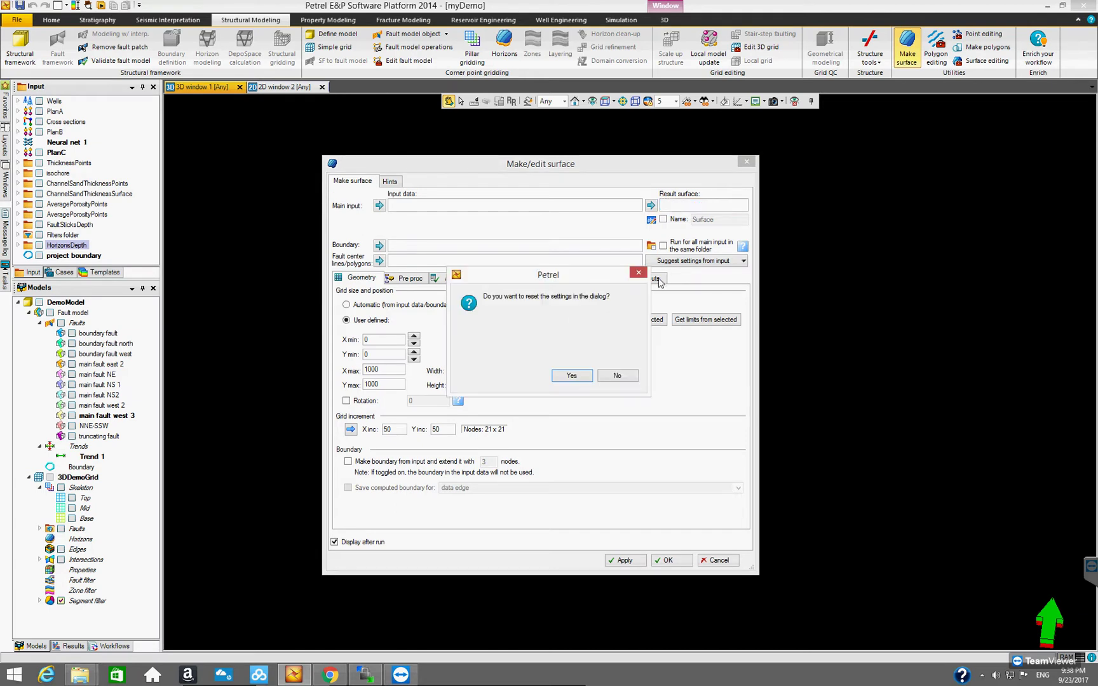
left_click(572, 375)
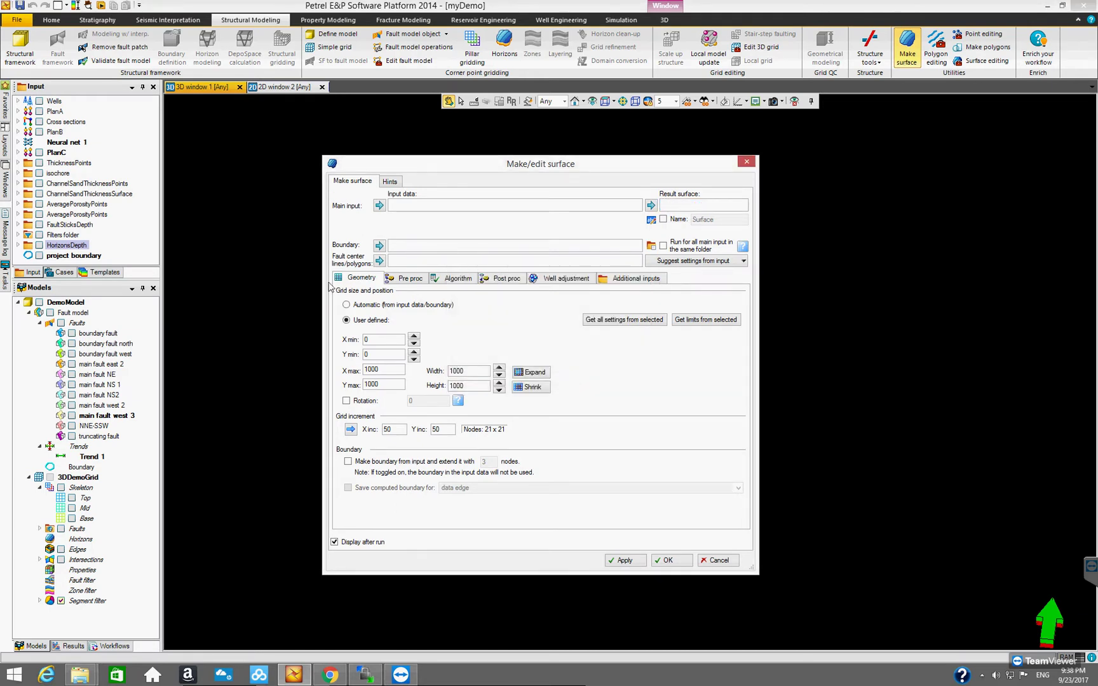
Assign the base points from HorizonsDepth as main input and enable running for all main input in the same folder.
left_click(18, 246)
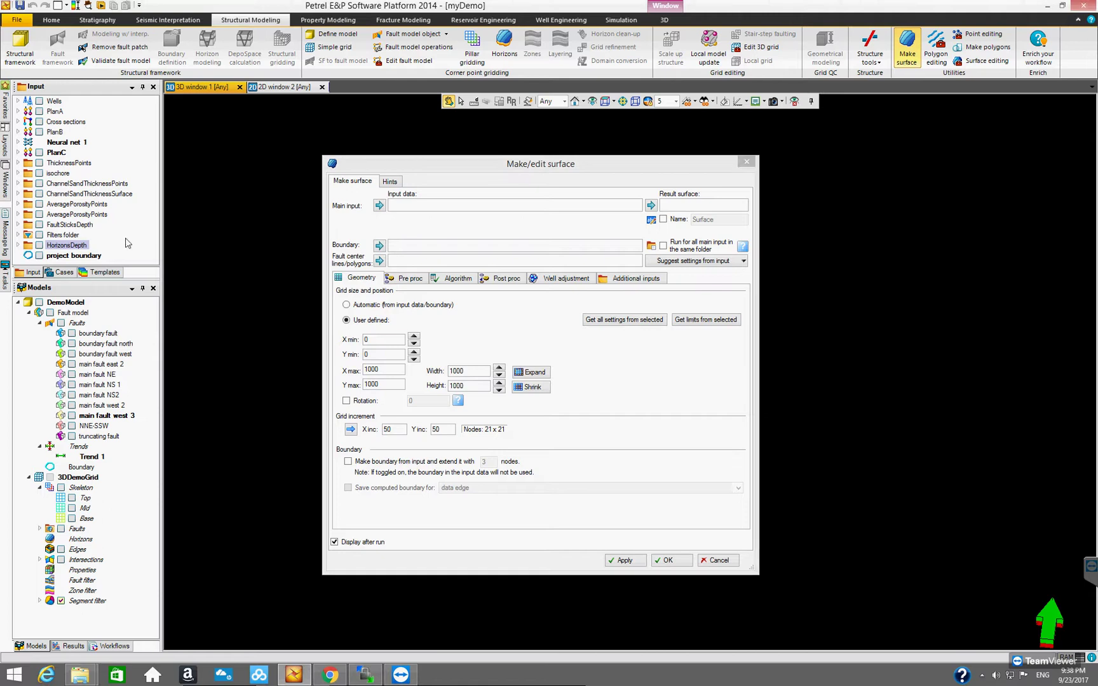
left_click(154, 257)
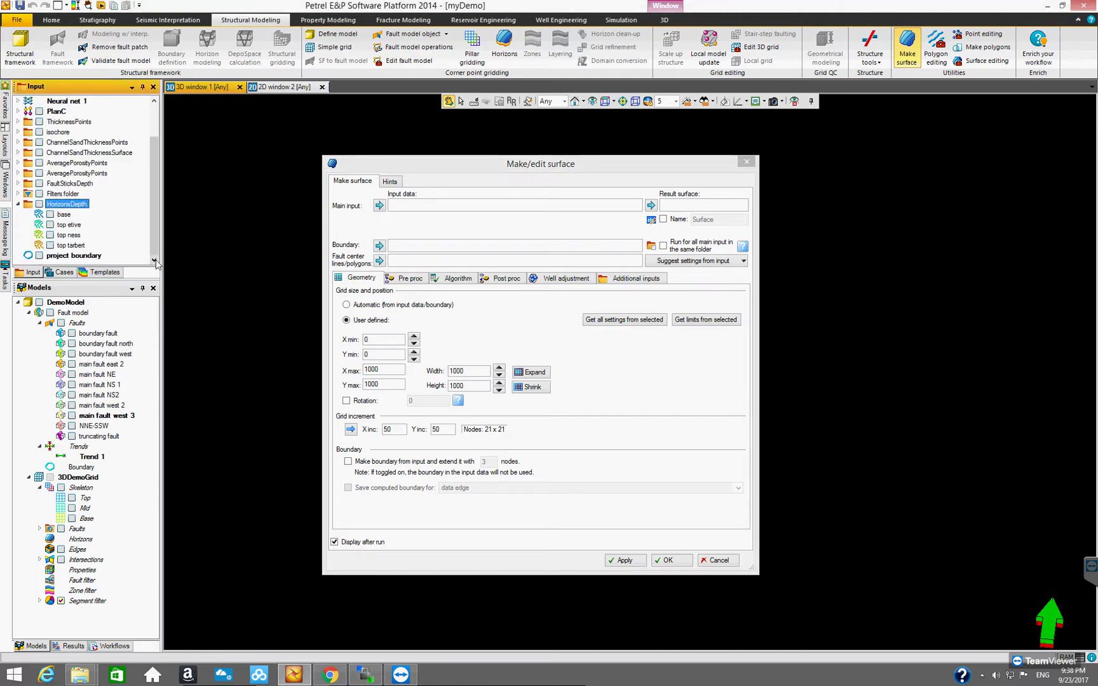
left_click(63, 215)
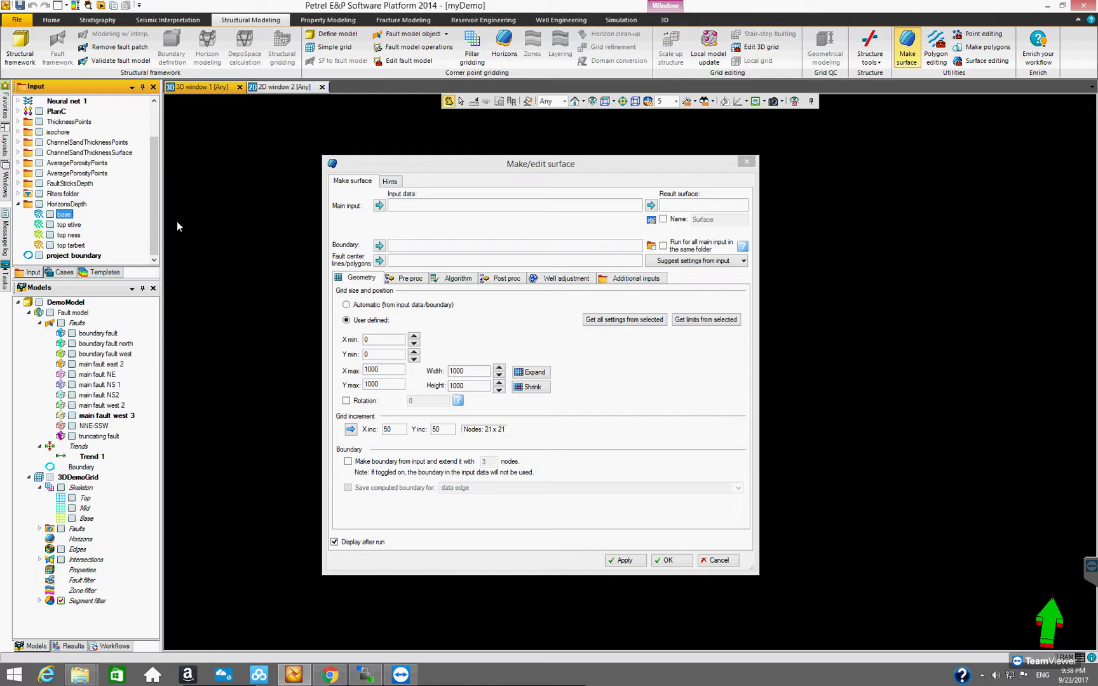
left_click(379, 206)
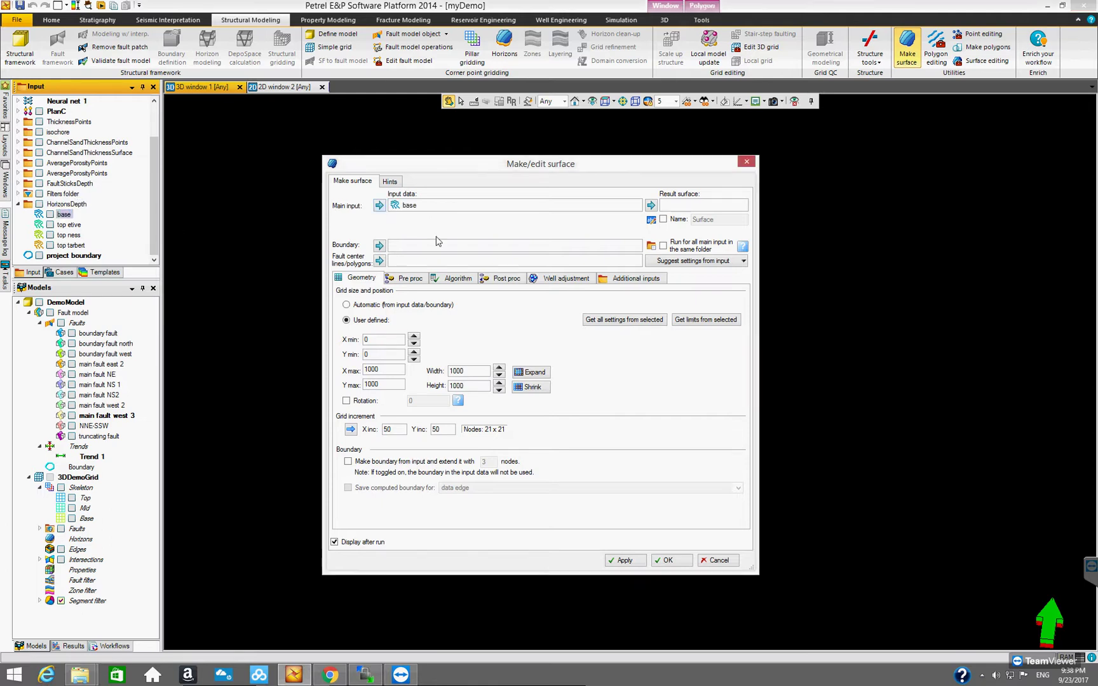
left_click(664, 247)
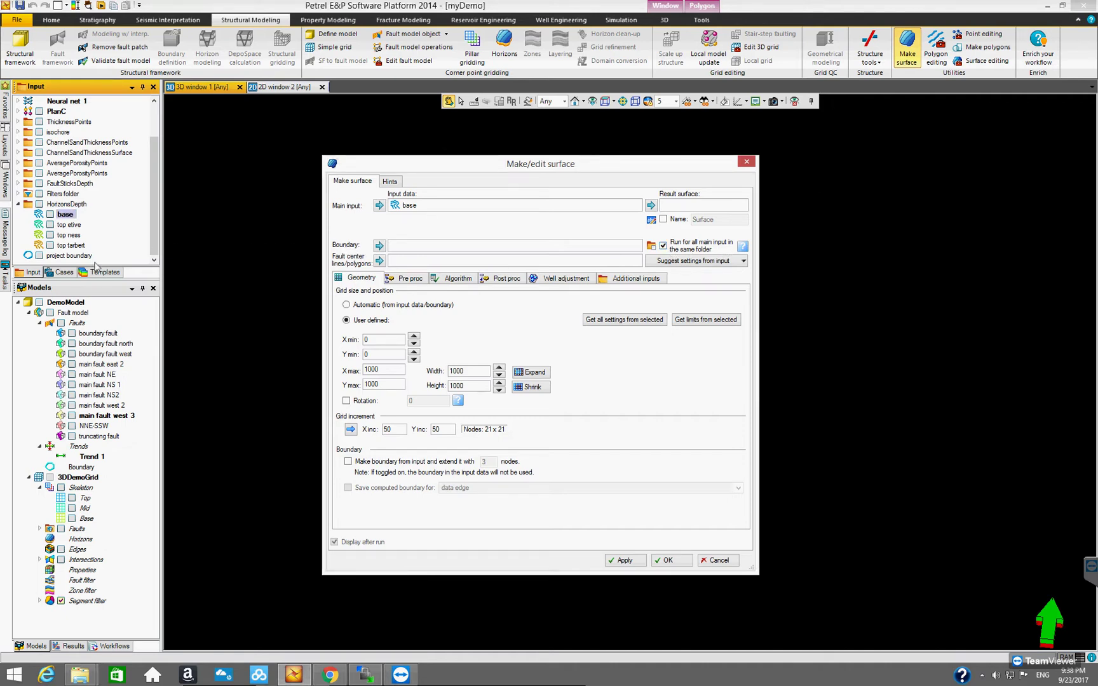
Use project boundary as the surface boundary and set the grid size and position to automatic from input data/boundary.
left_click(62, 257)
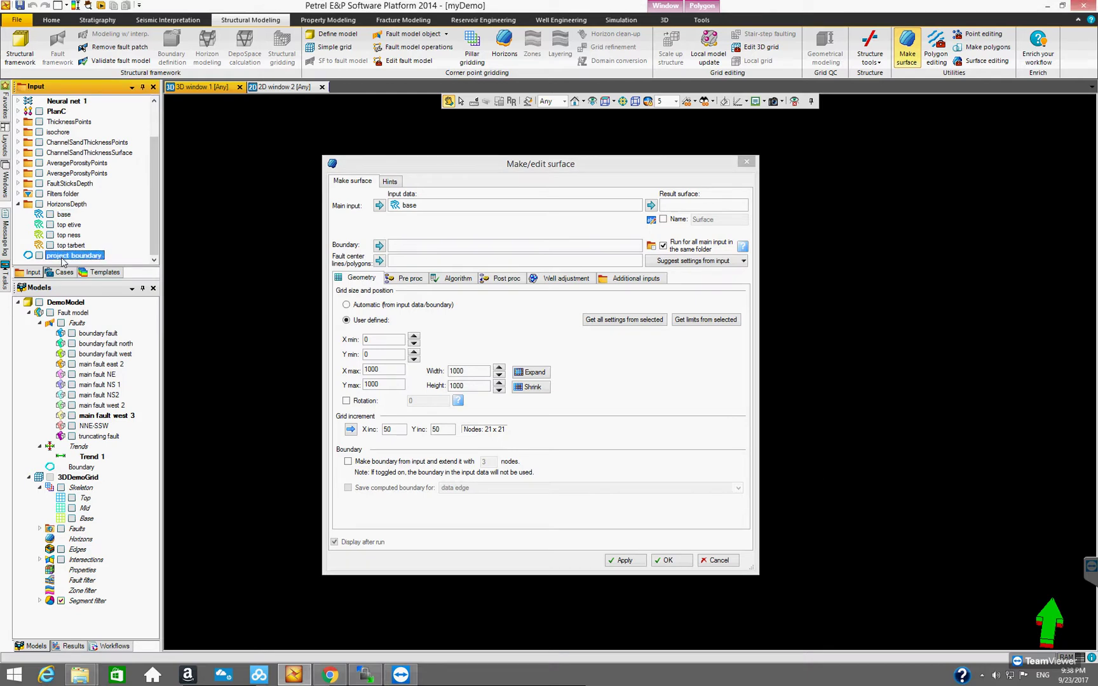
left_click(380, 246)
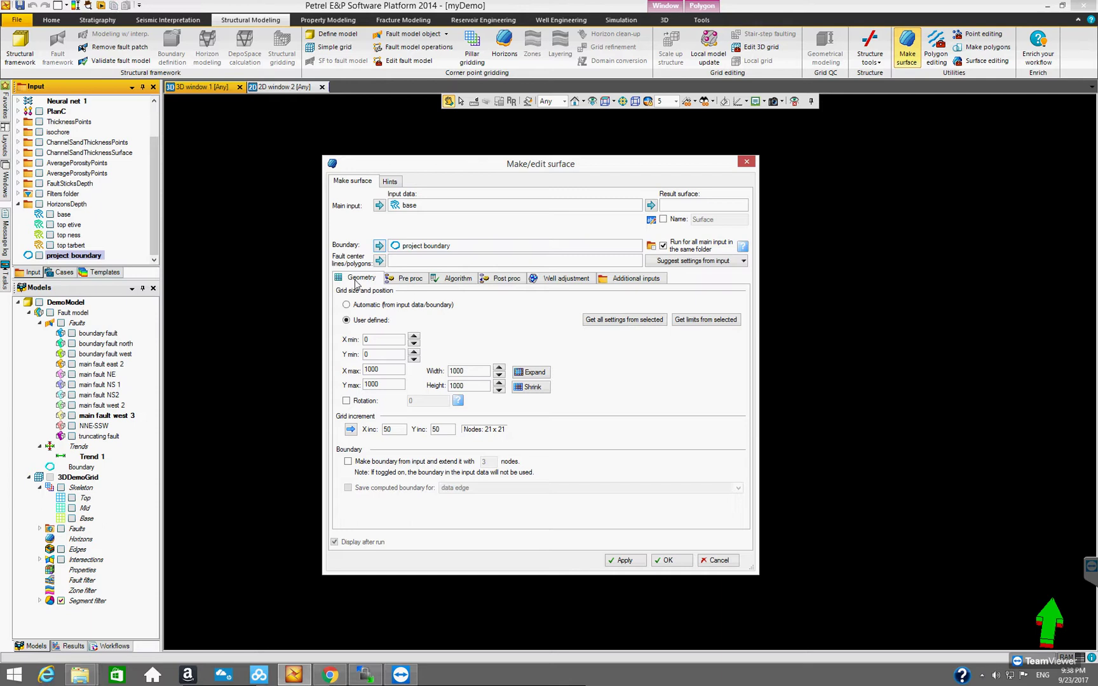
left_click(347, 305)
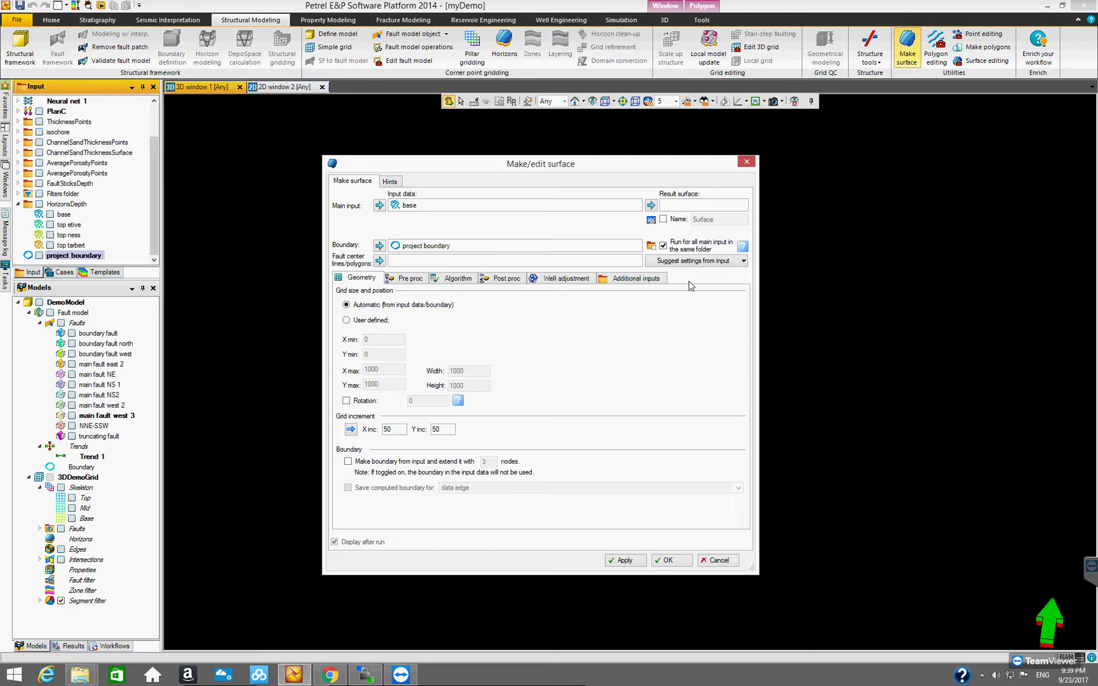
Apply the suggested settings for contour lines and generate the surfaces.
left_click(698, 263)
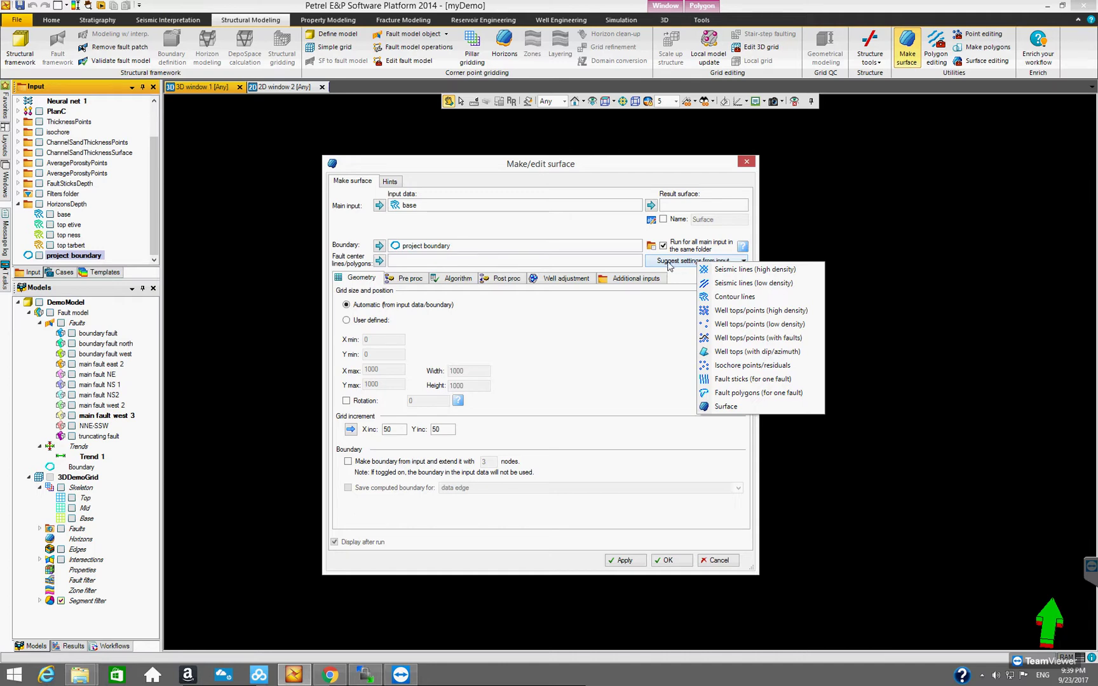
left_click(732, 297)
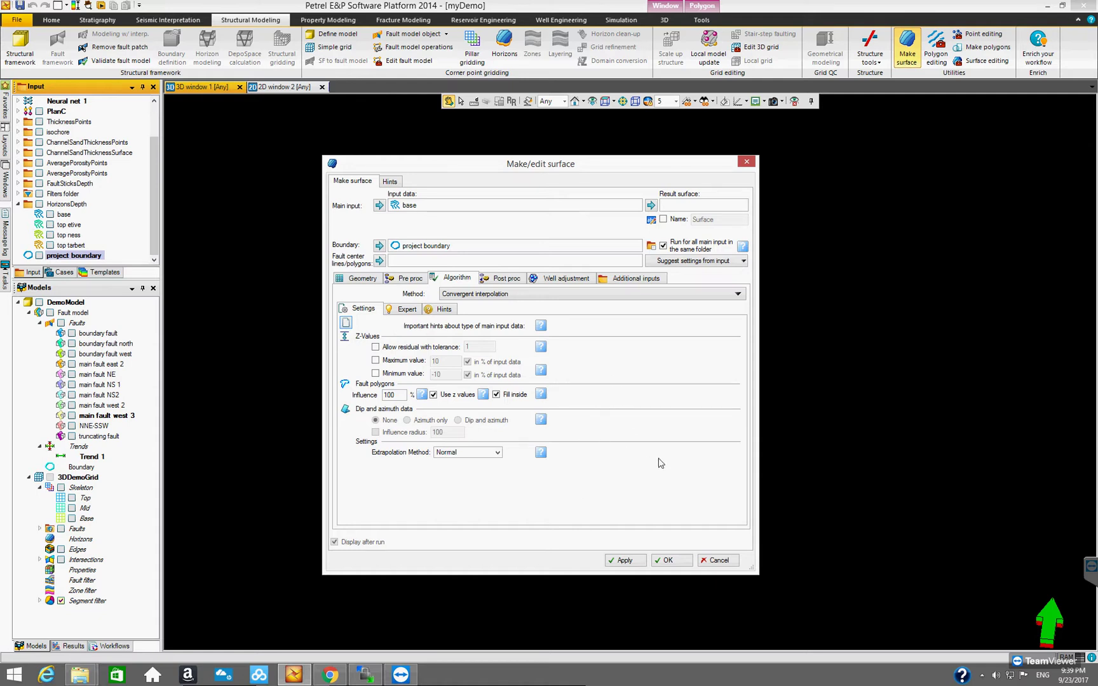
left_click(671, 562)
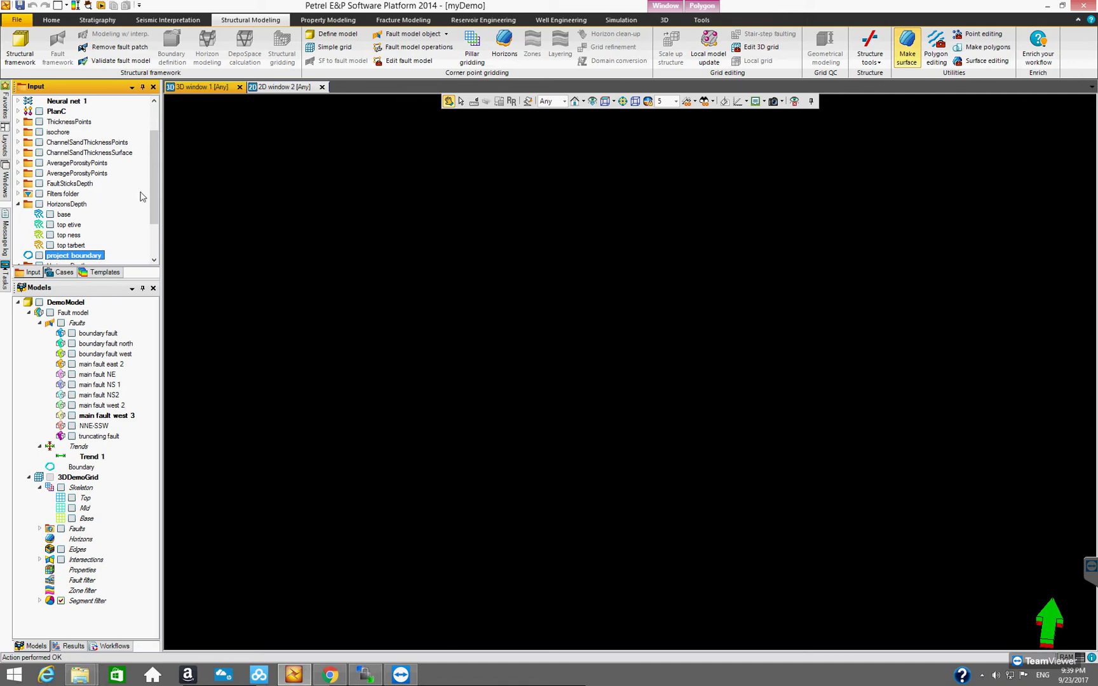
Display the newly made base and top etive surfaces in 3D and inspect them from several angles.
scroll(152, 181, "down", 2)
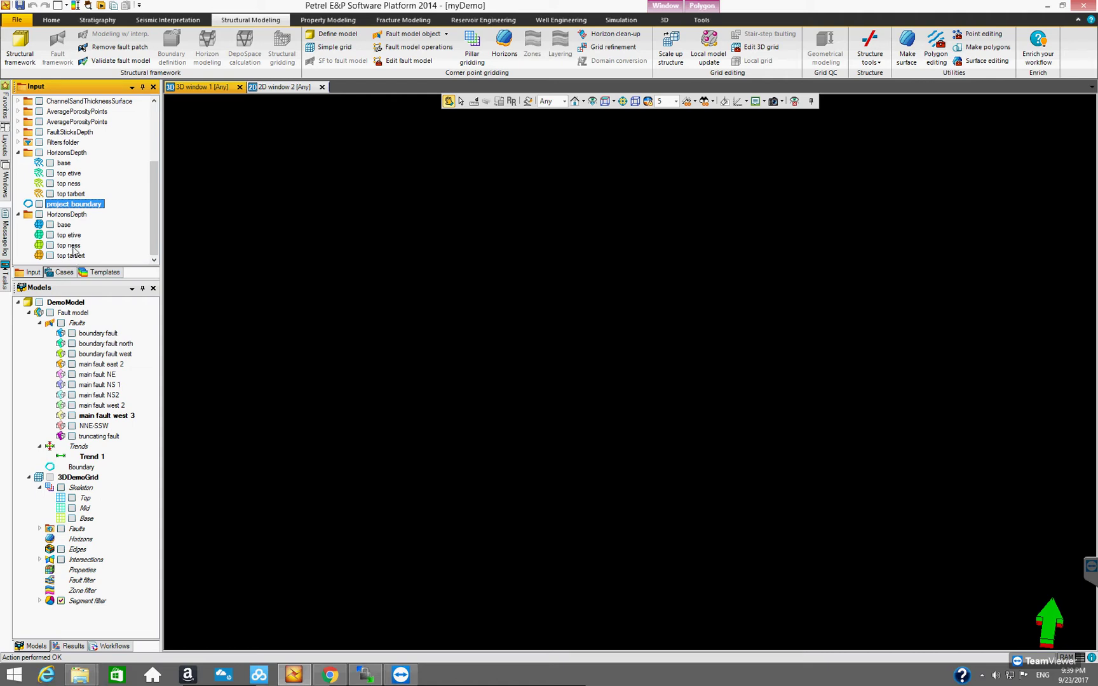
left_click(50, 225)
left_click_drag(641, 338, 250, 176)
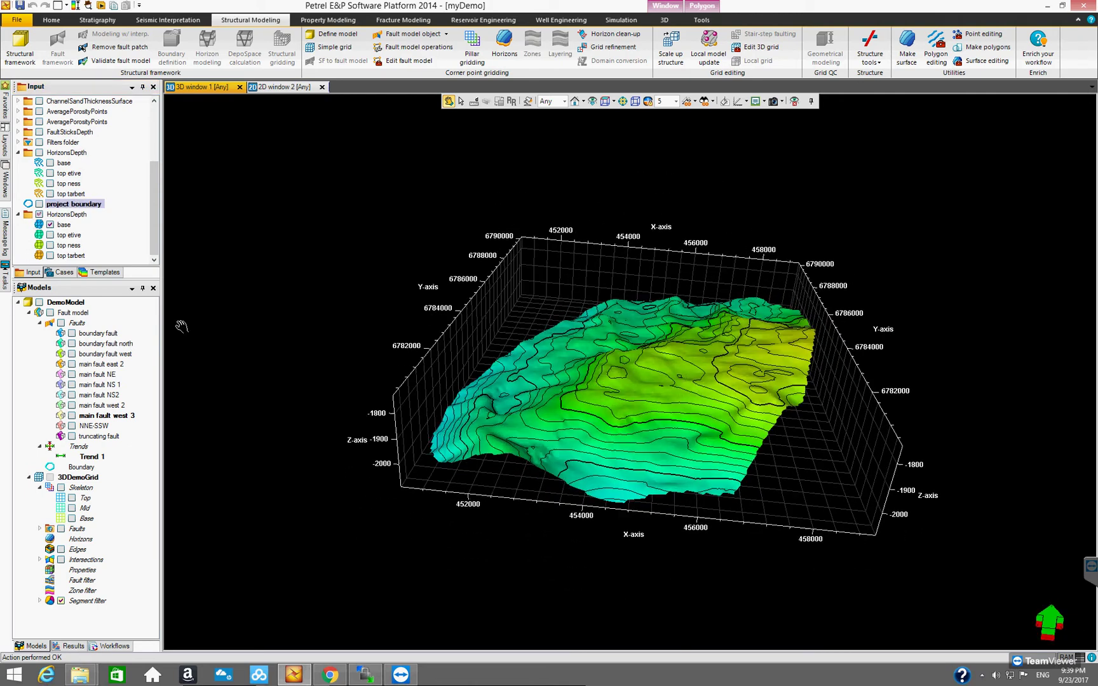
left_click(50, 235)
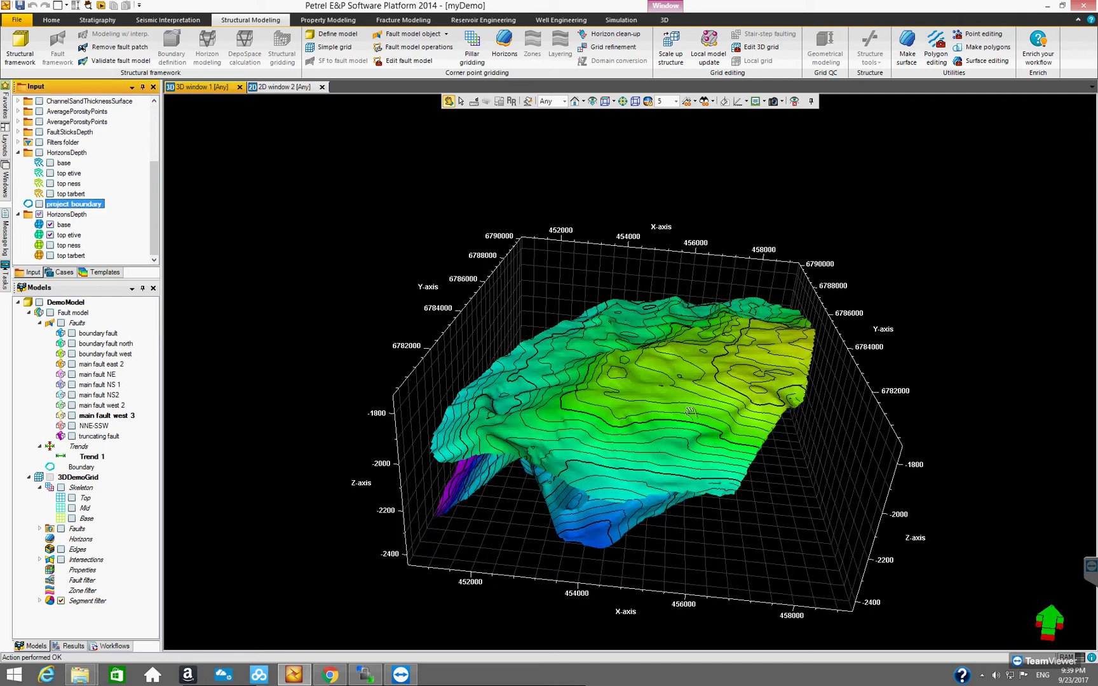
left_click_drag(694, 411, 802, 370)
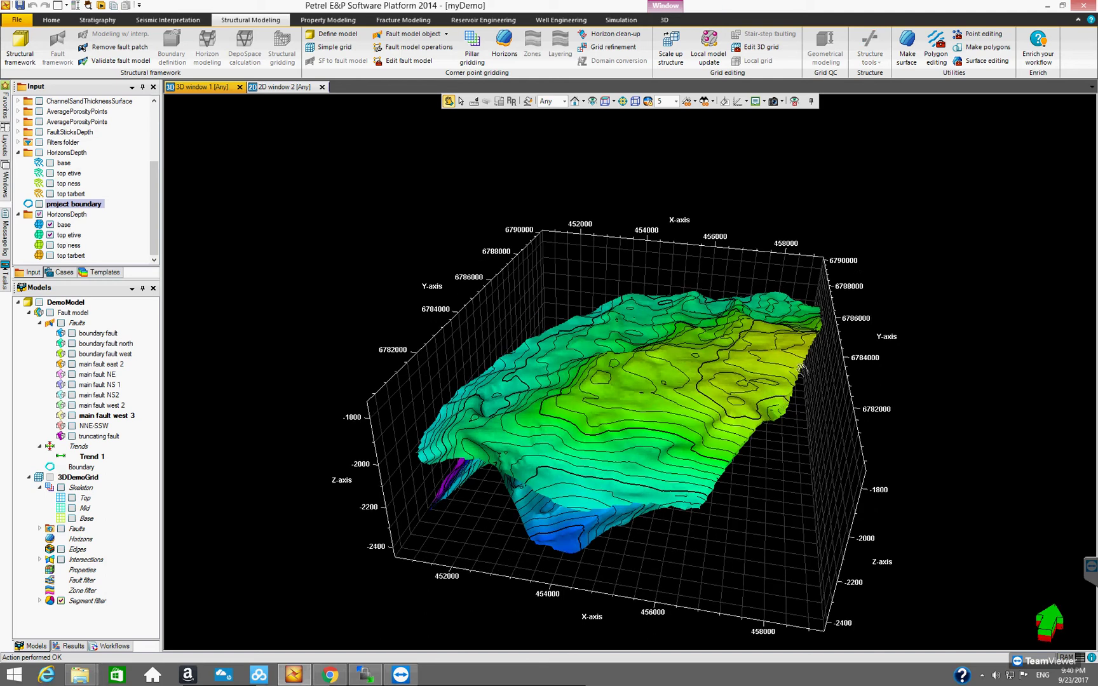
left_click_drag(758, 440, 191, 254)
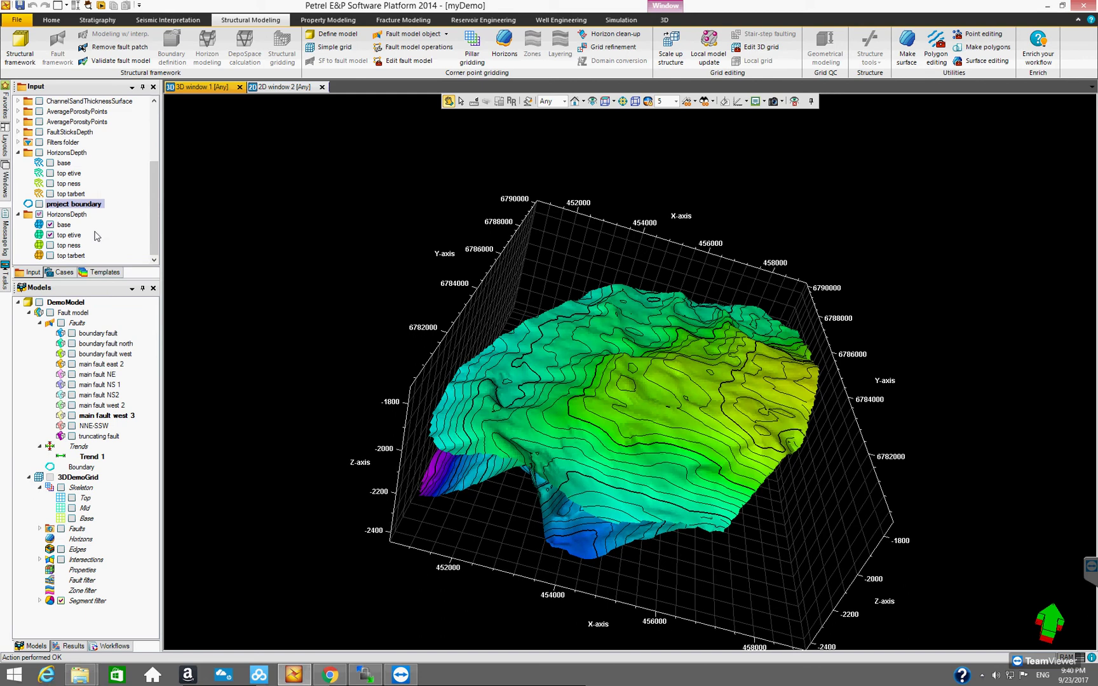
Set the base surface's General continuous color table to limits defined in color table, taking the maximum and minimum from the surface data.
double_click(63, 226)
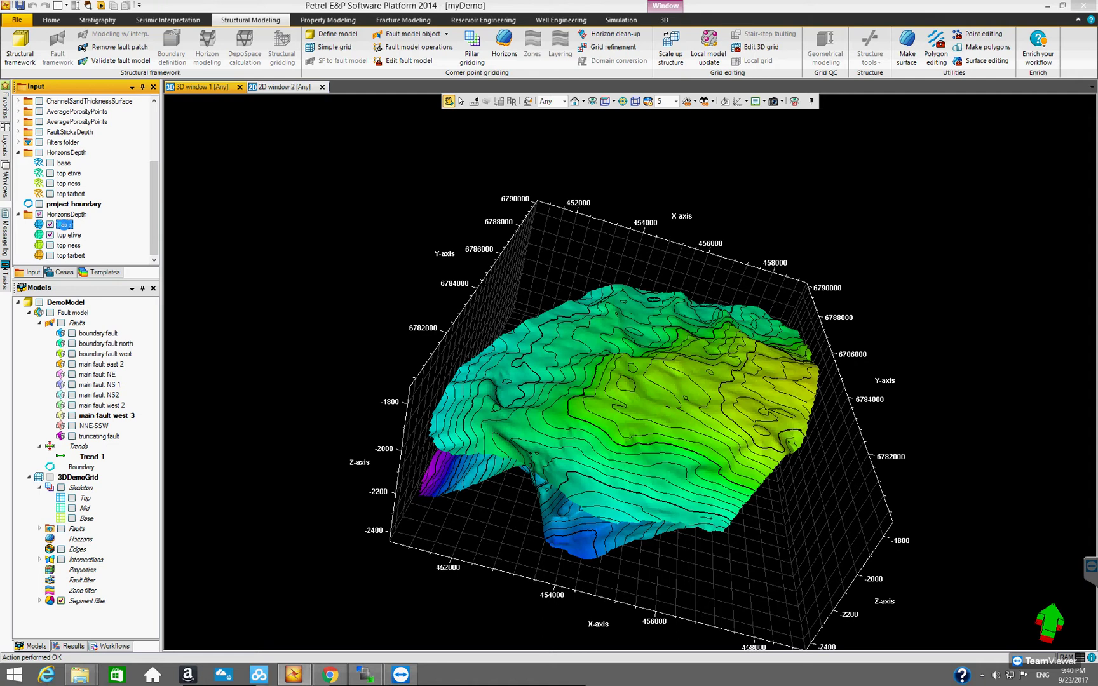
double_click(39, 224)
left_click_drag(221, 74, 524, 163)
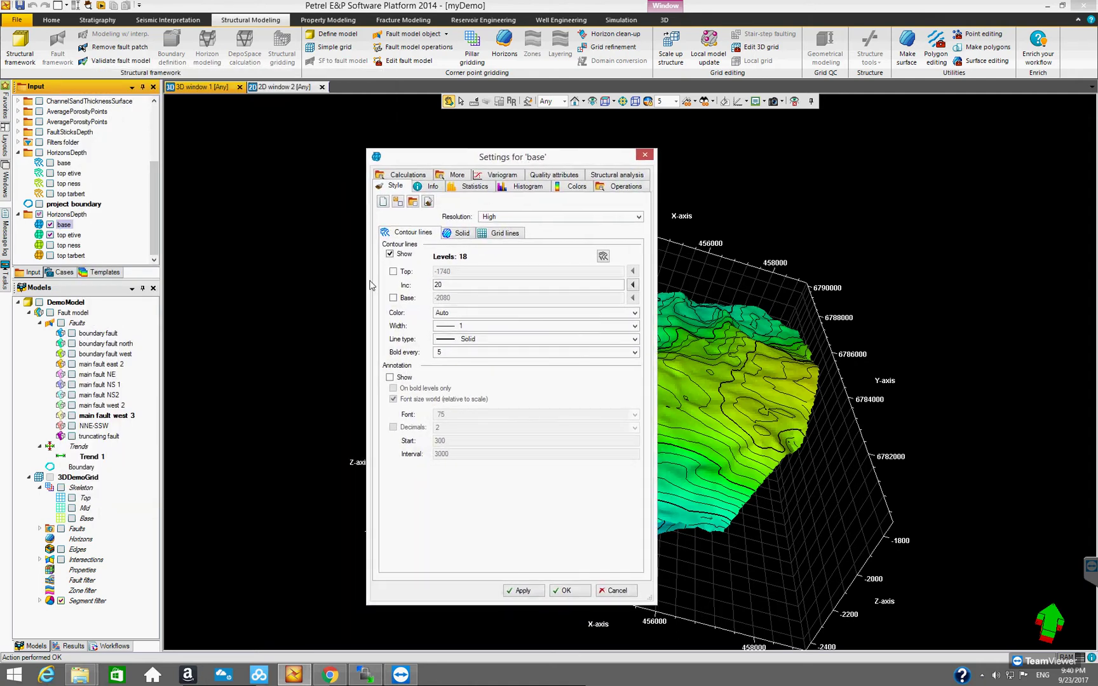
left_click(571, 189)
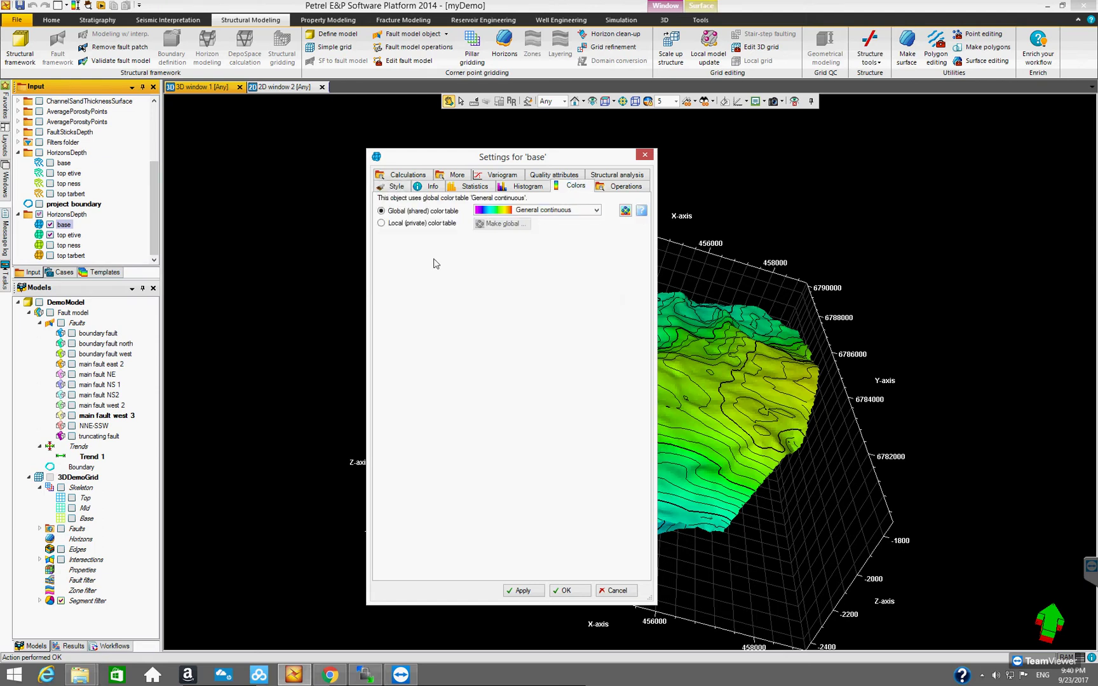
left_click(625, 211)
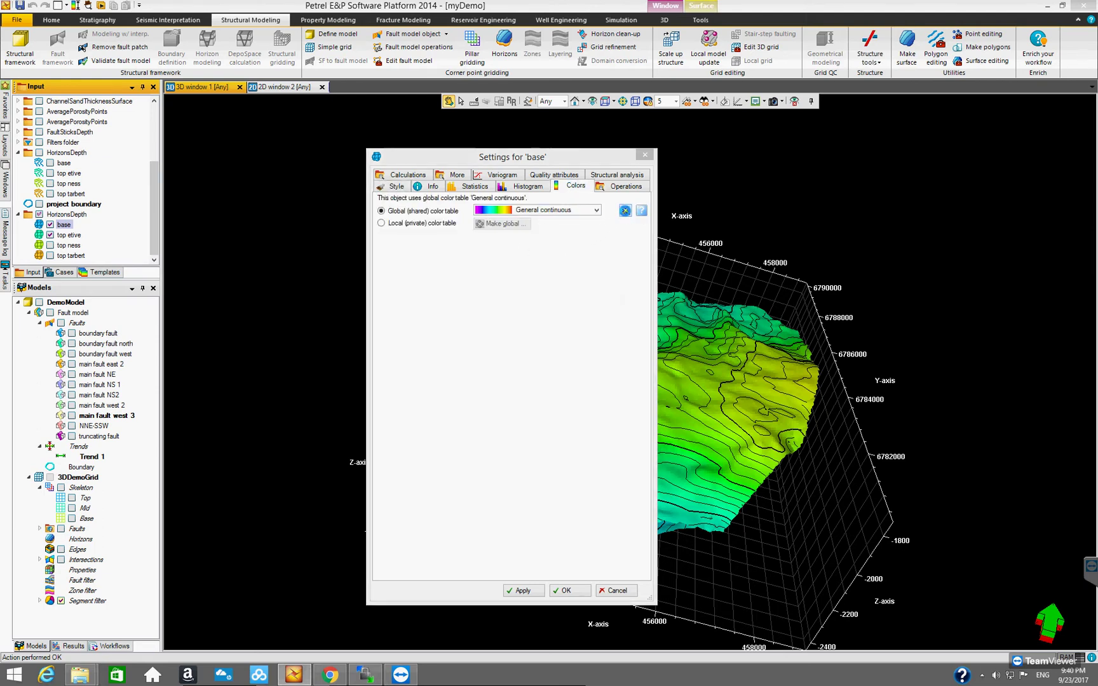
left_click_drag(221, 86, 335, 140)
left_click_drag(453, 189, 467, 232)
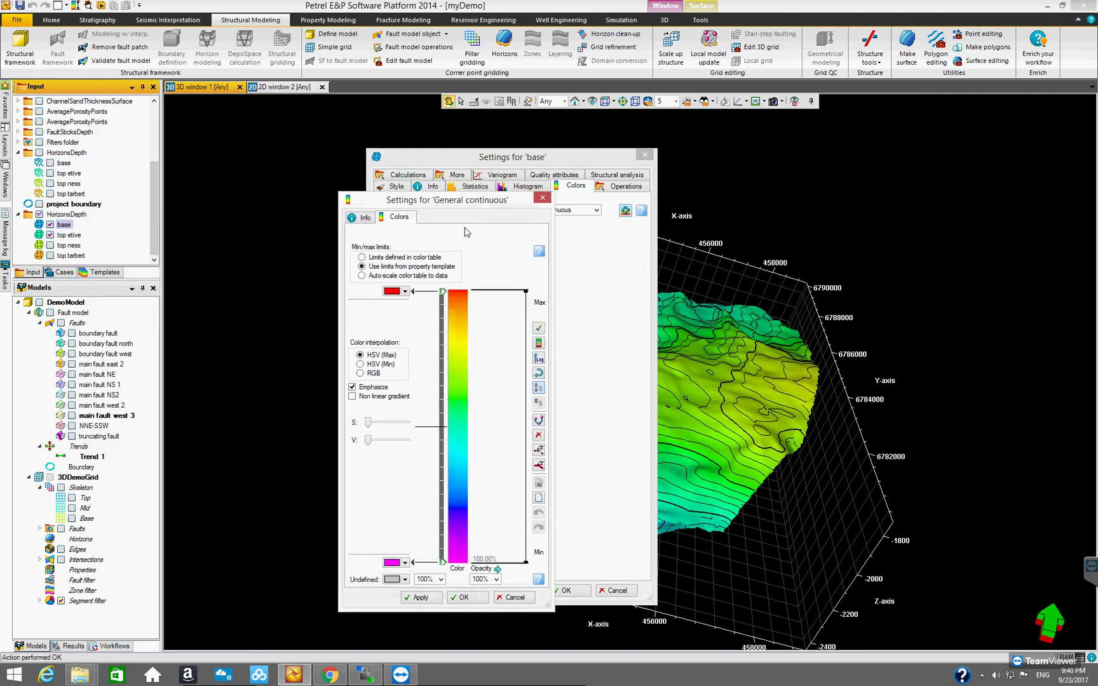
left_click(362, 258)
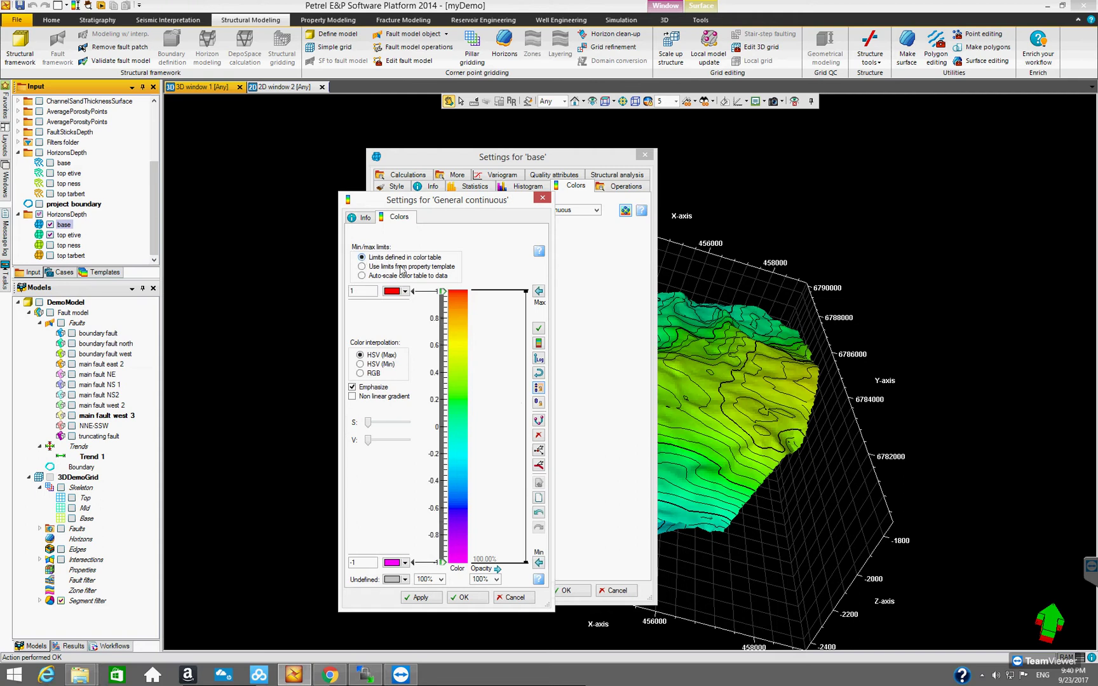
left_click(538, 292)
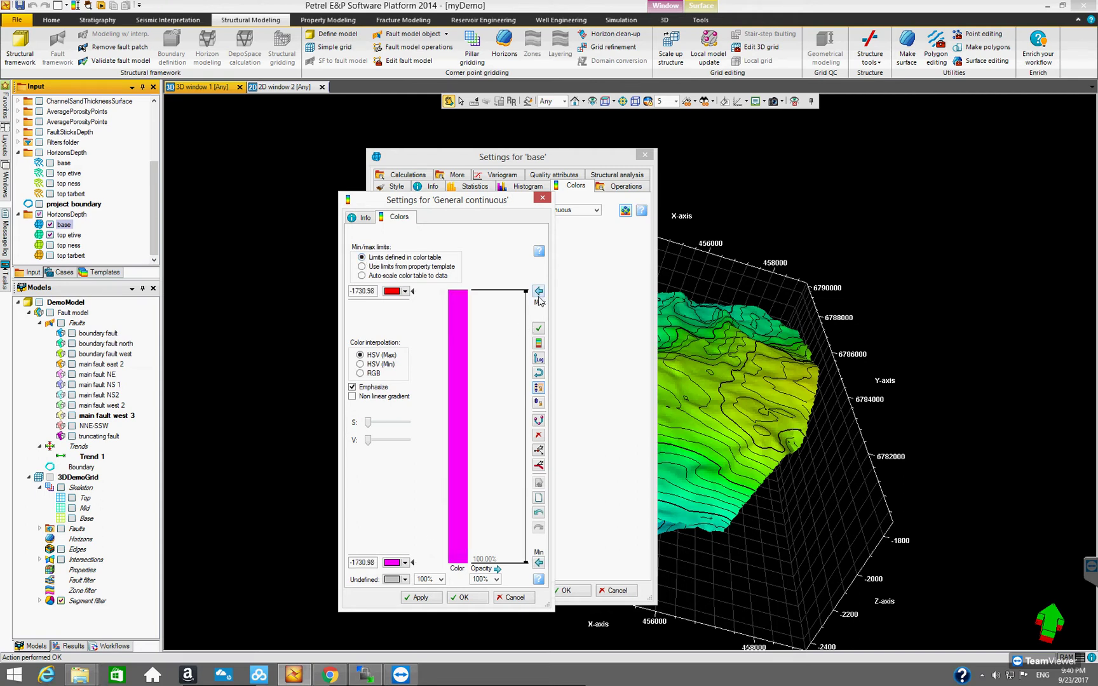
left_click(539, 563)
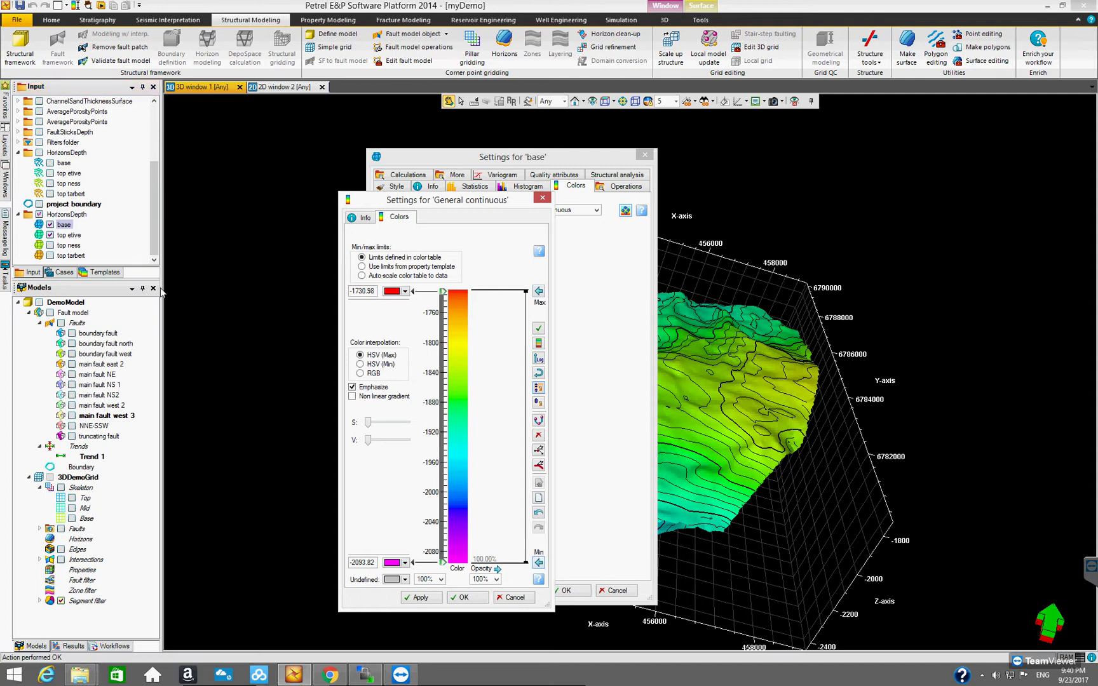
left_click(475, 597)
left_click(566, 591)
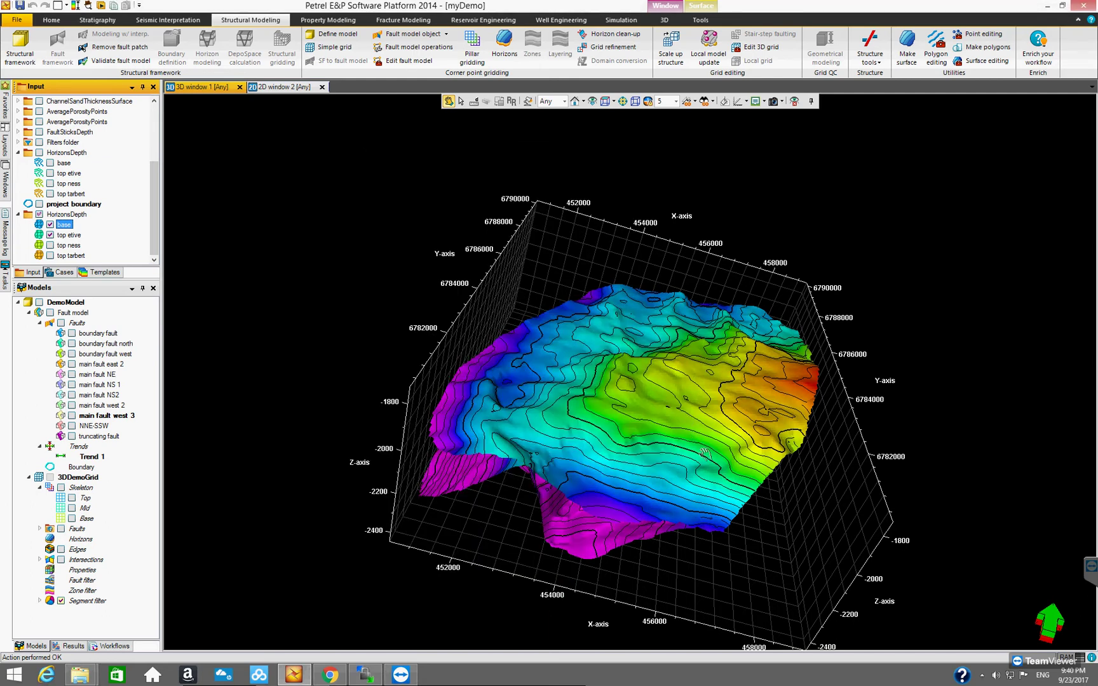
Display the project boundary with the base and top etive surfaces in 3D and inspect the recolored surfaces from several angles.
left_click_drag(706, 438, 296, 378)
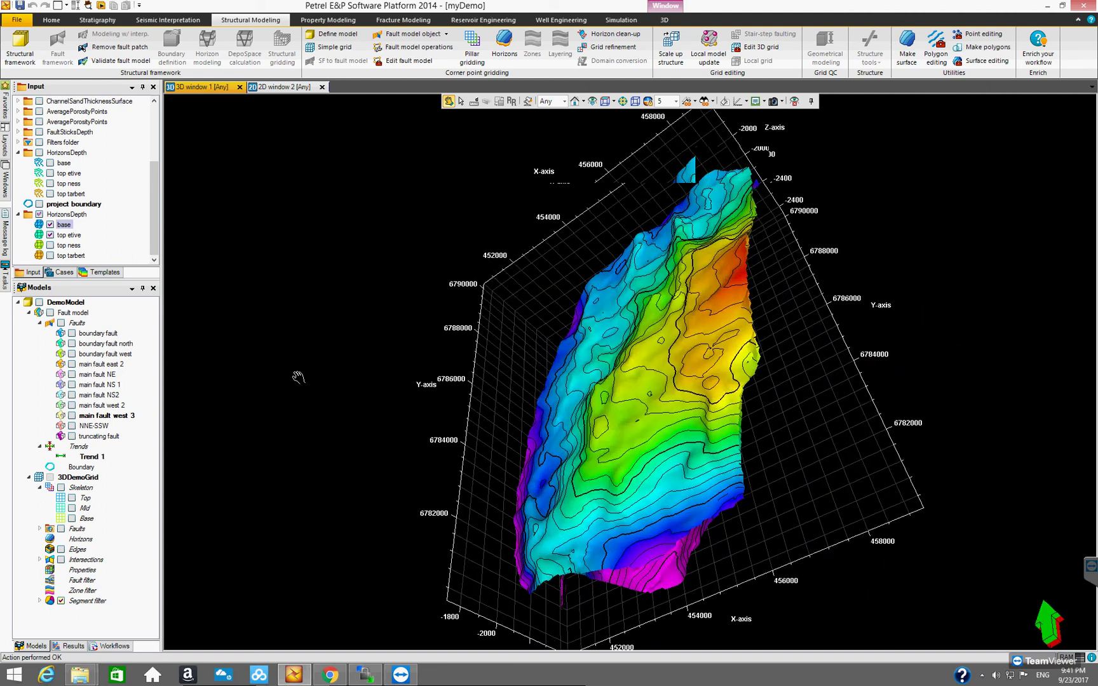
left_click(38, 204)
left_click_drag(678, 383, 405, 242)
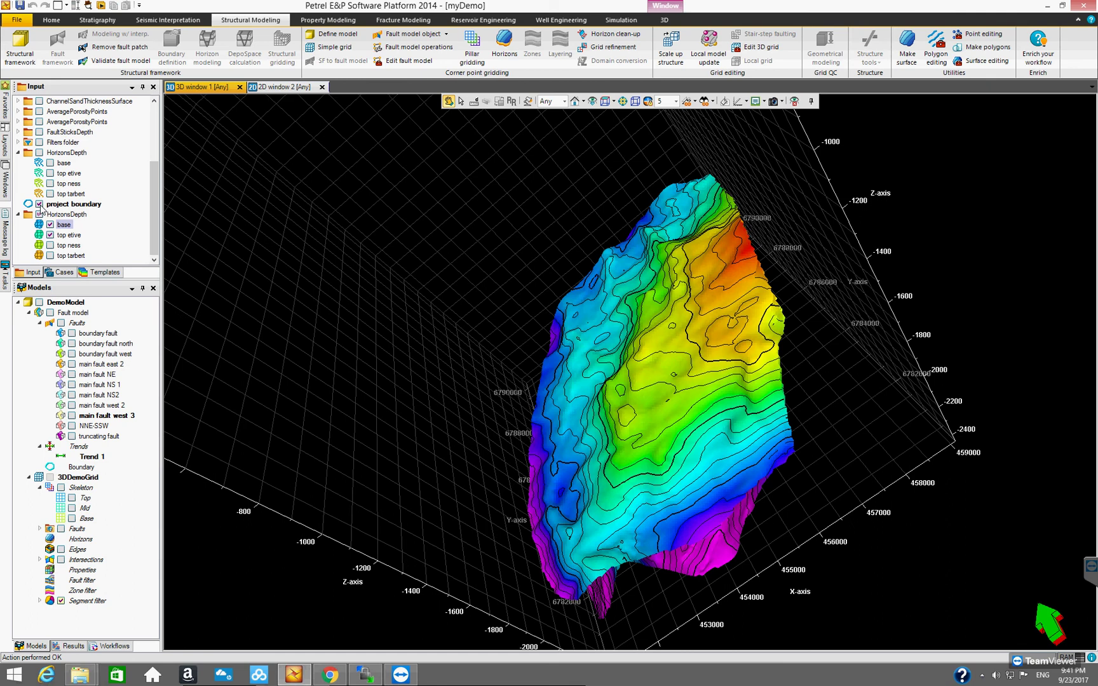
left_click_drag(602, 305, 483, 203)
In the 2D window, hide the Mid skeleton grid and compare the base, top etive, top ness and top tarbert surfaces with the faults one by one.
left_click(288, 87)
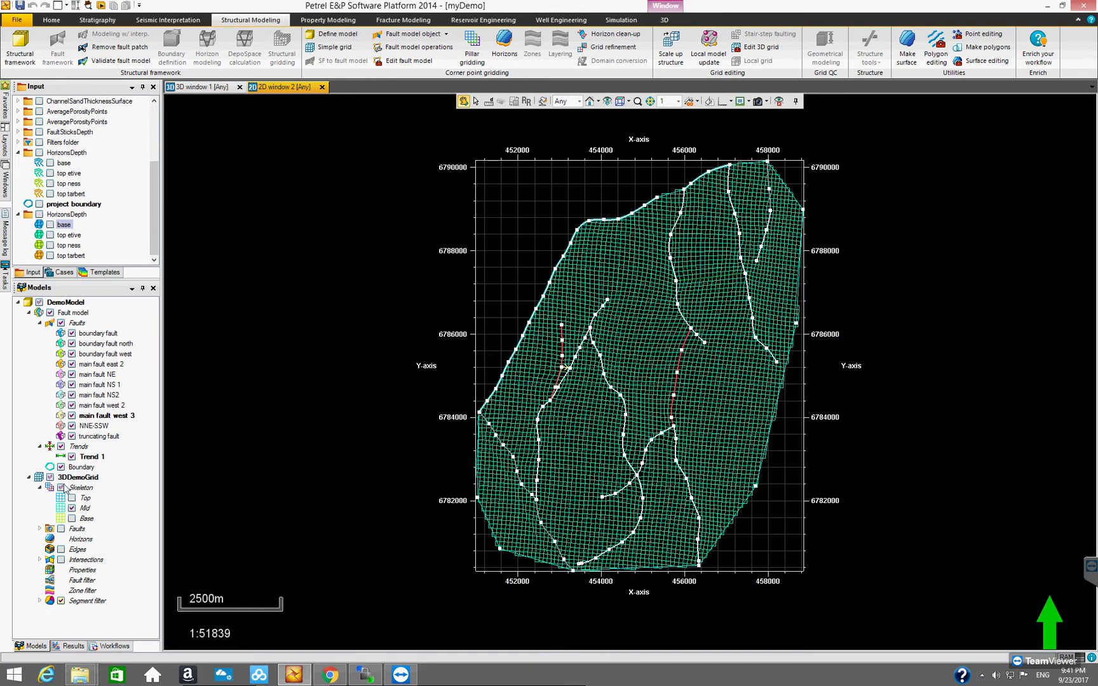
left_click(71, 508)
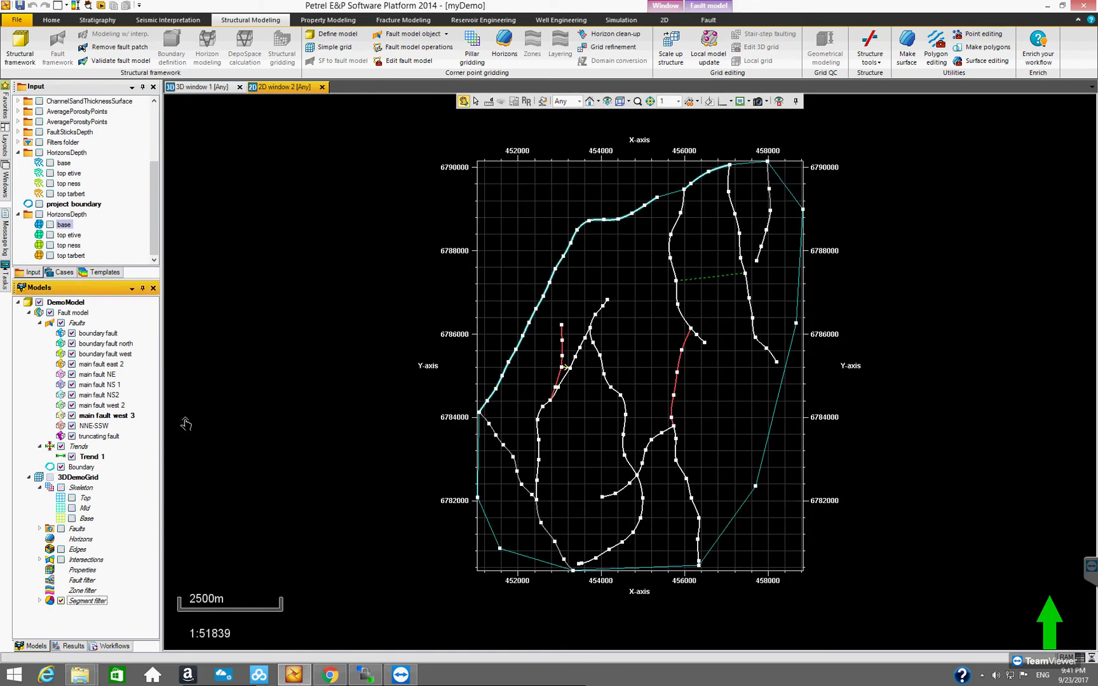
left_click(50, 225)
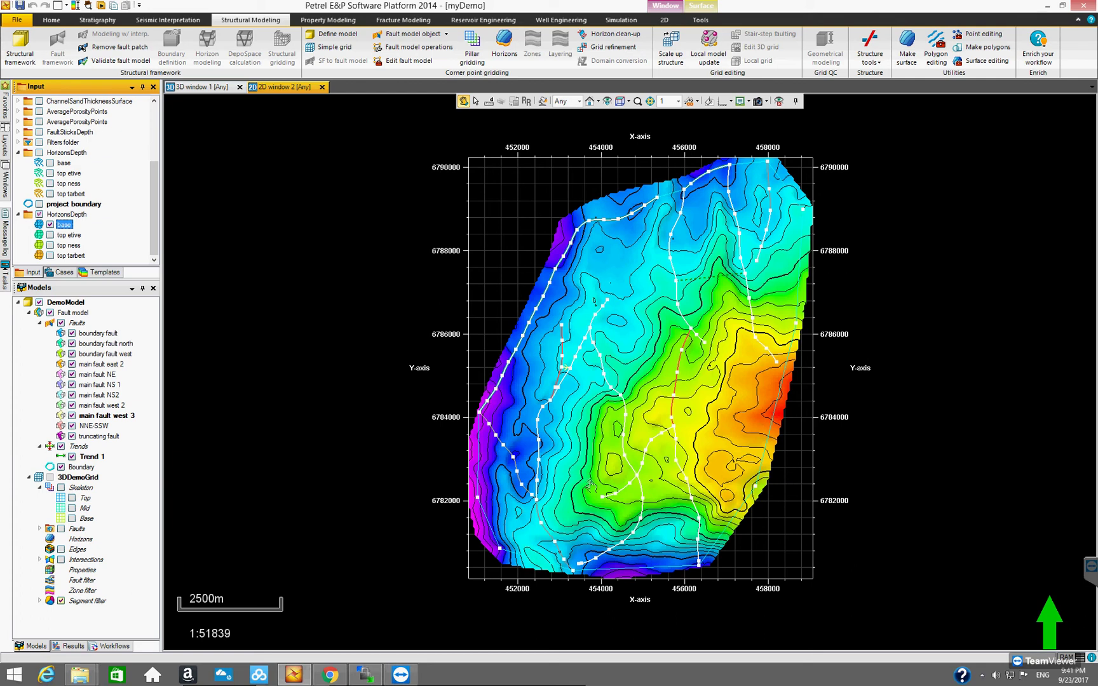
left_click(50, 227)
left_click(51, 235)
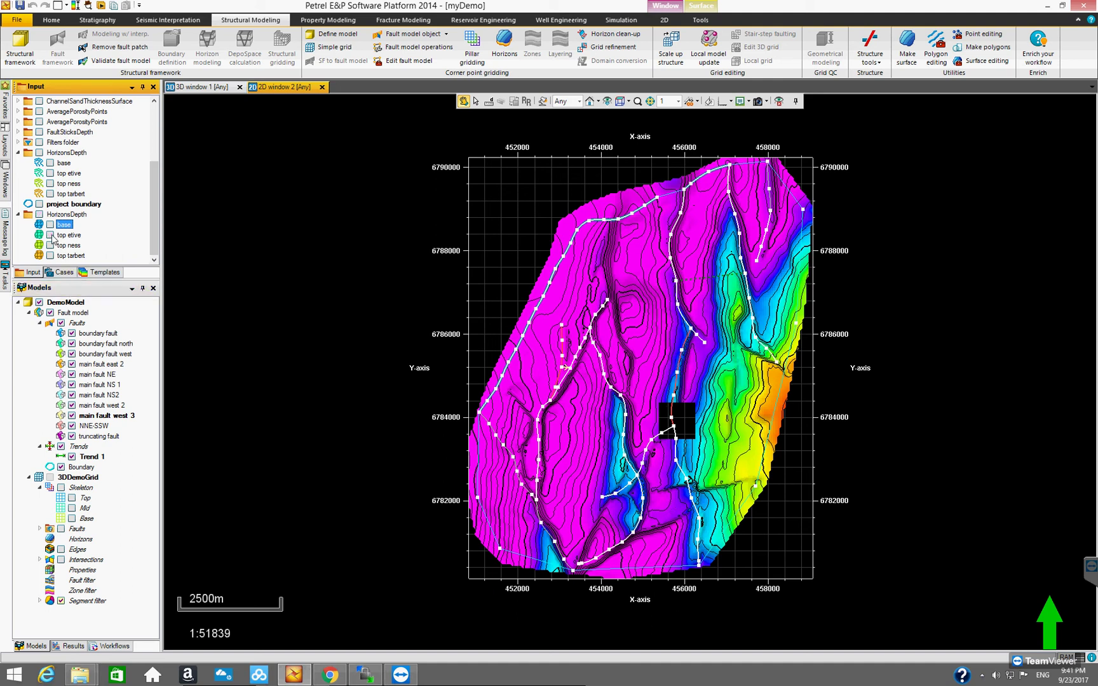
left_click(51, 236)
left_click(50, 246)
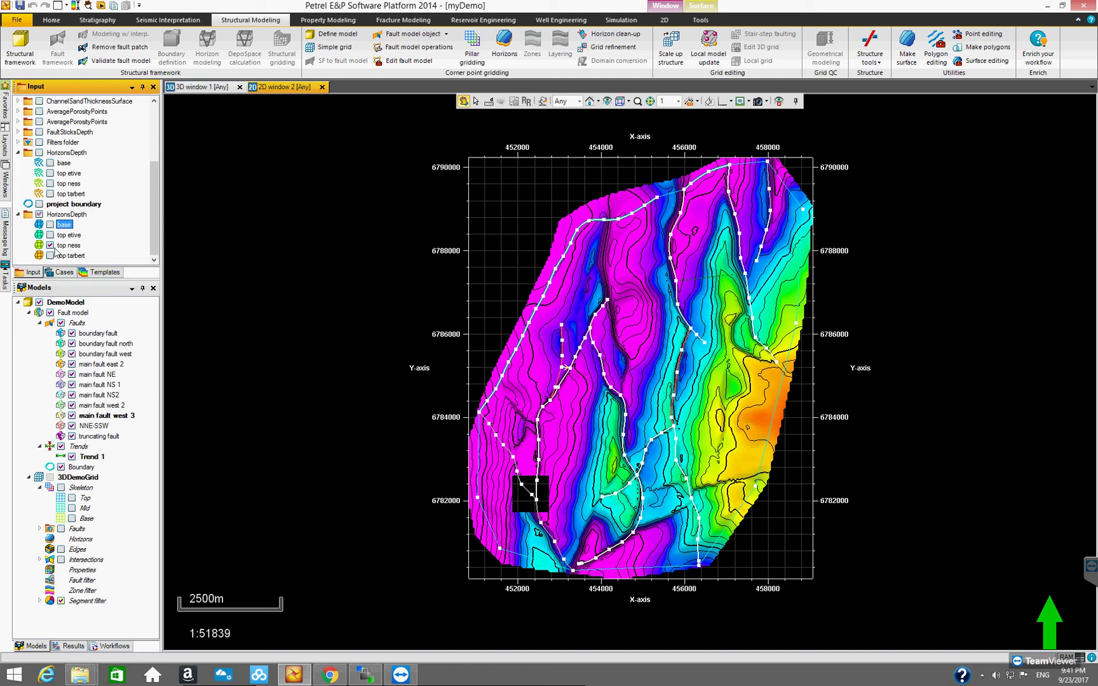
left_click(50, 246)
left_click(50, 256)
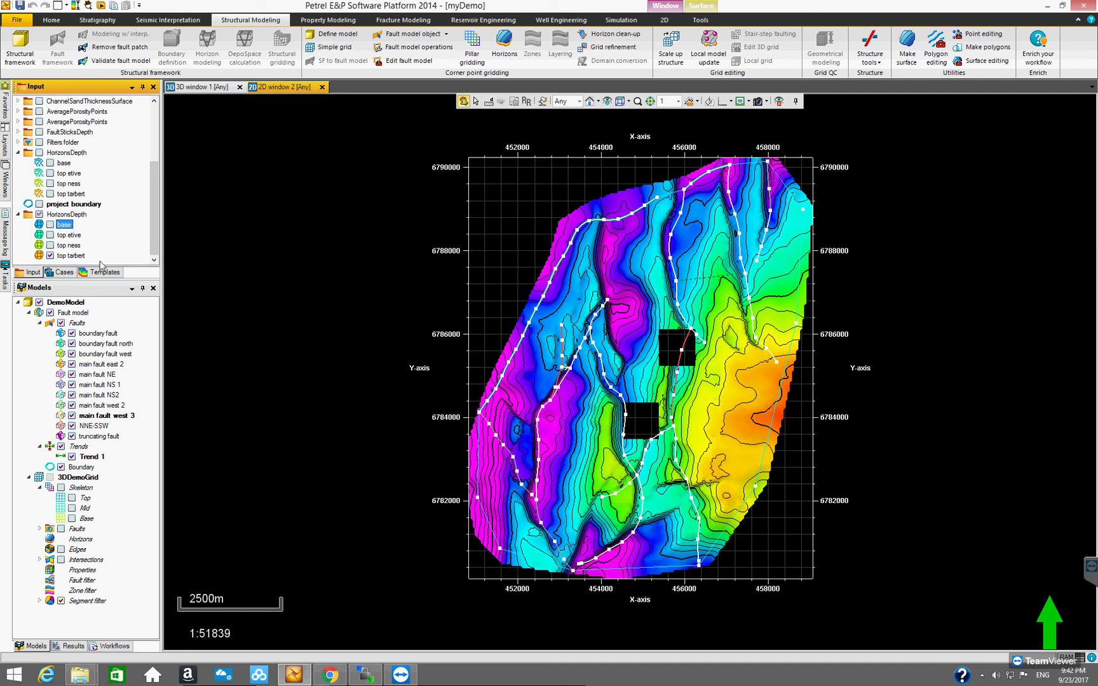
left_click(50, 256)
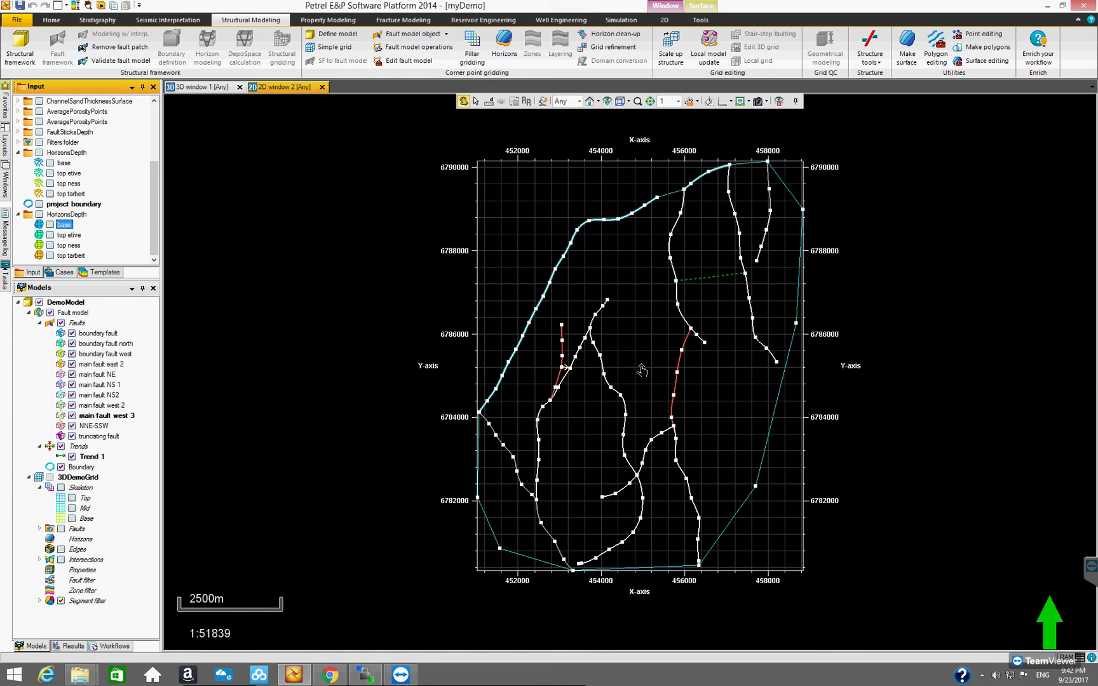
Bring up the fault editing and boundary tools for the fault model shown in 2D.
scroll(642, 371, "up", 2)
scroll(642, 371, "down", 2)
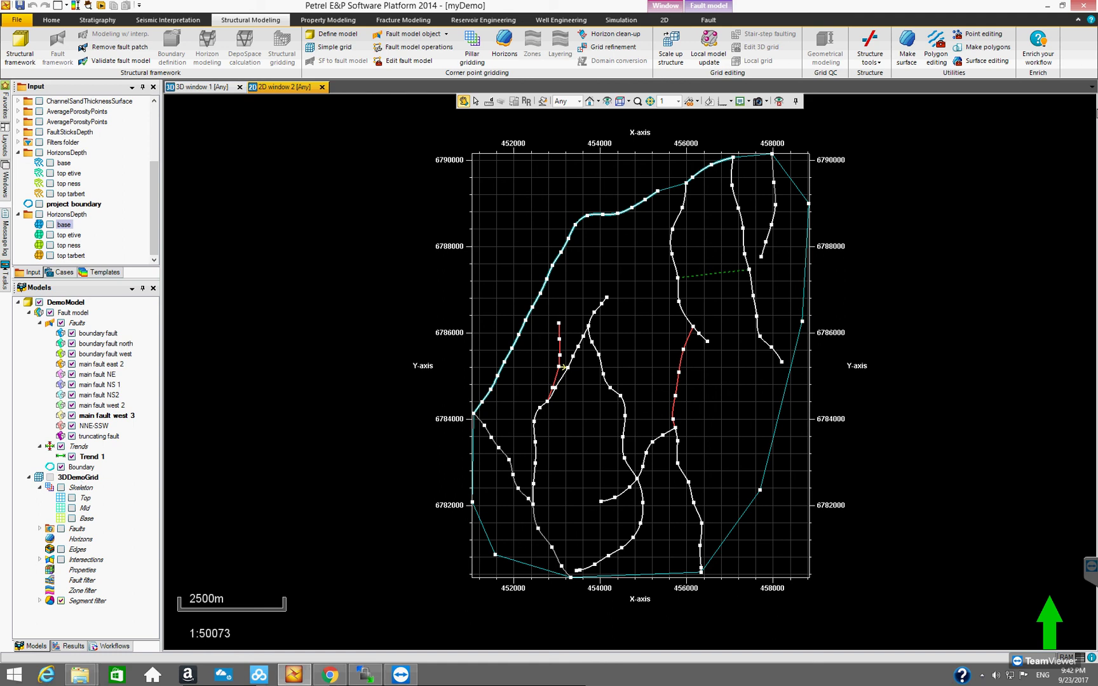
left_click(712, 6)
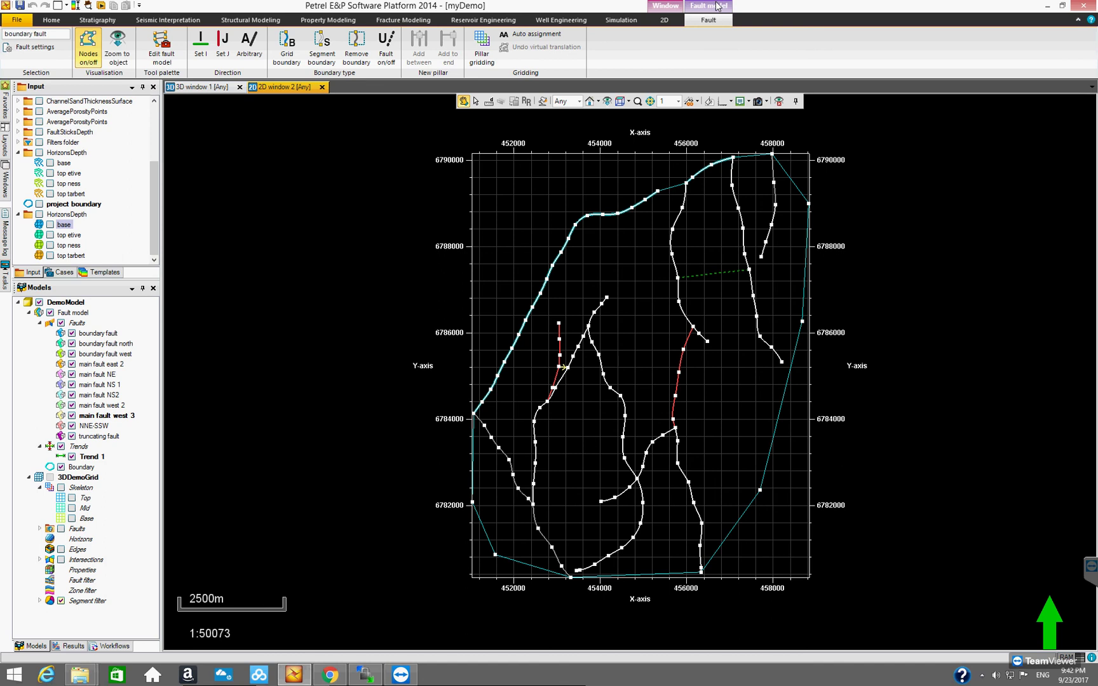